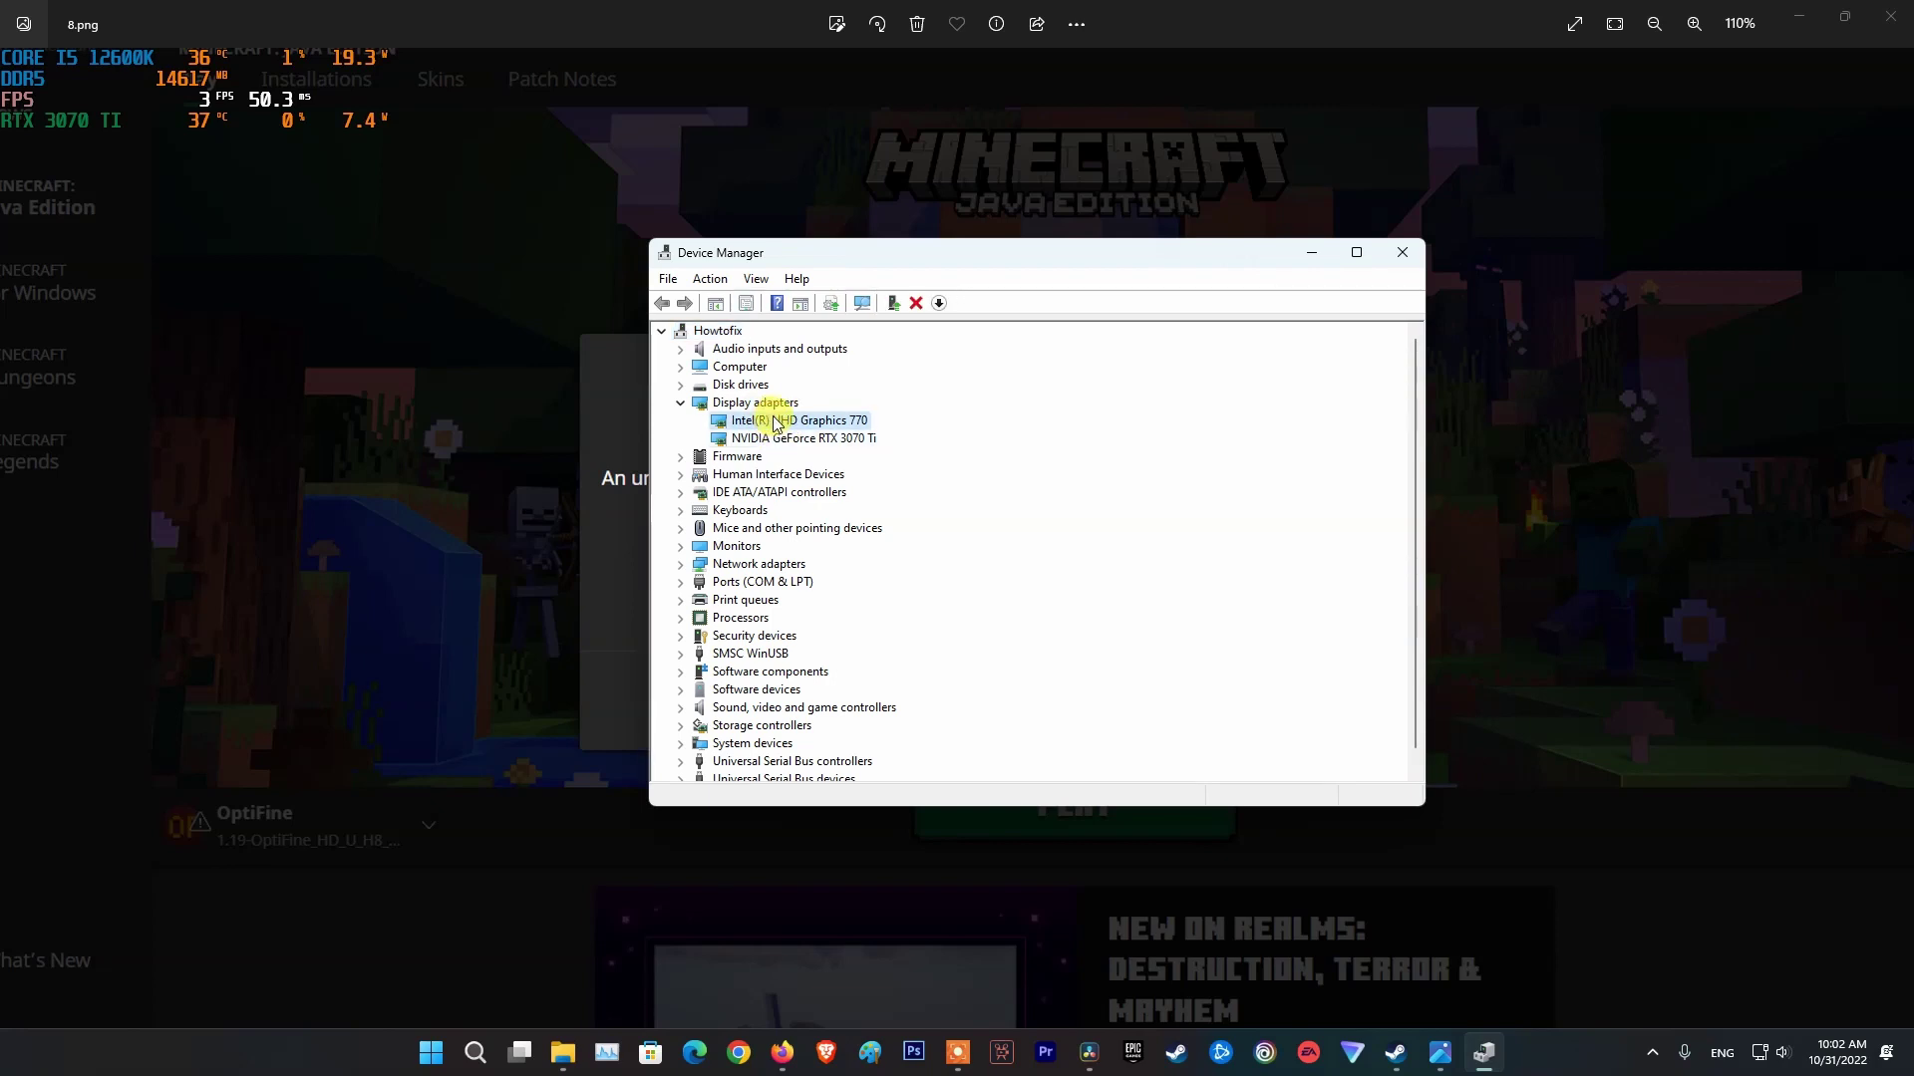
# - Search automatically for an updated driver for the Intel(R) UHD Graphics 770 display adapter and close Device Manager
pyautogui.rightClick(782, 419)
pyautogui.click(828, 431)
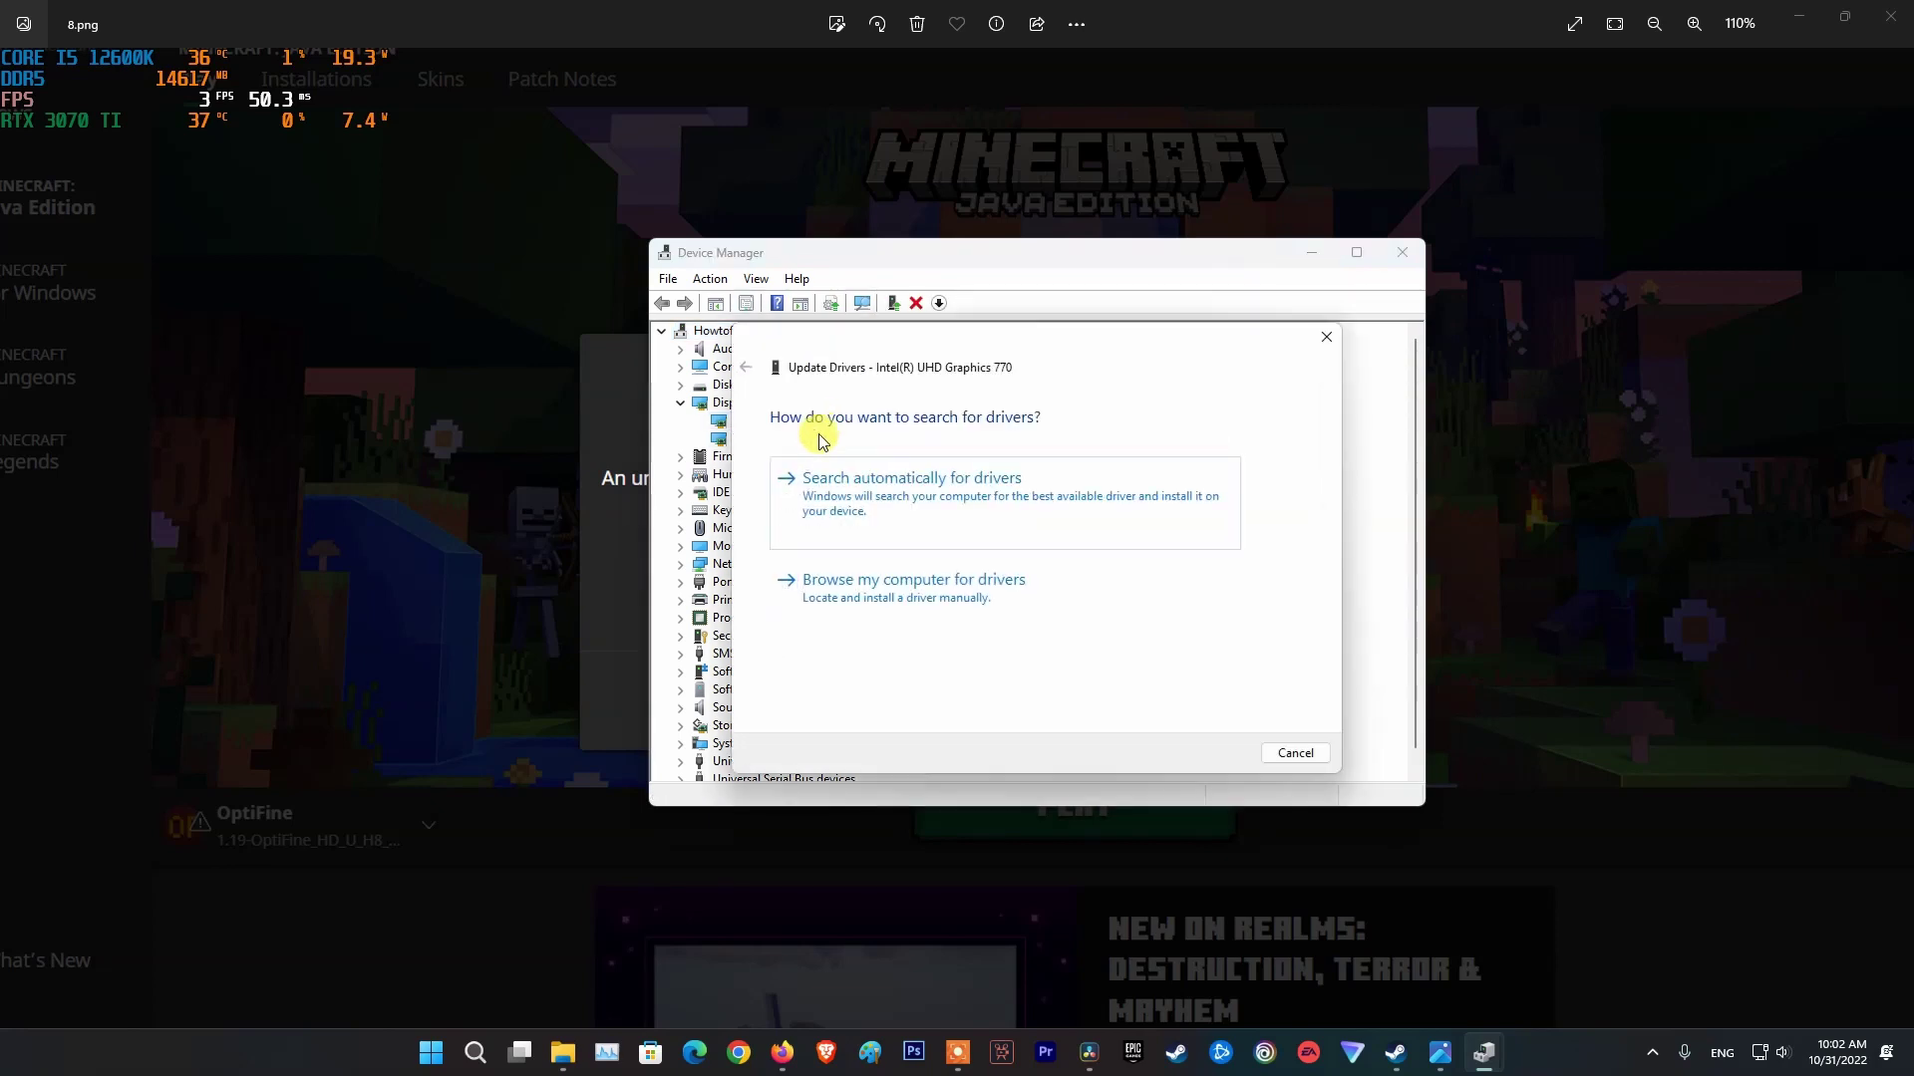
pyautogui.click(940, 495)
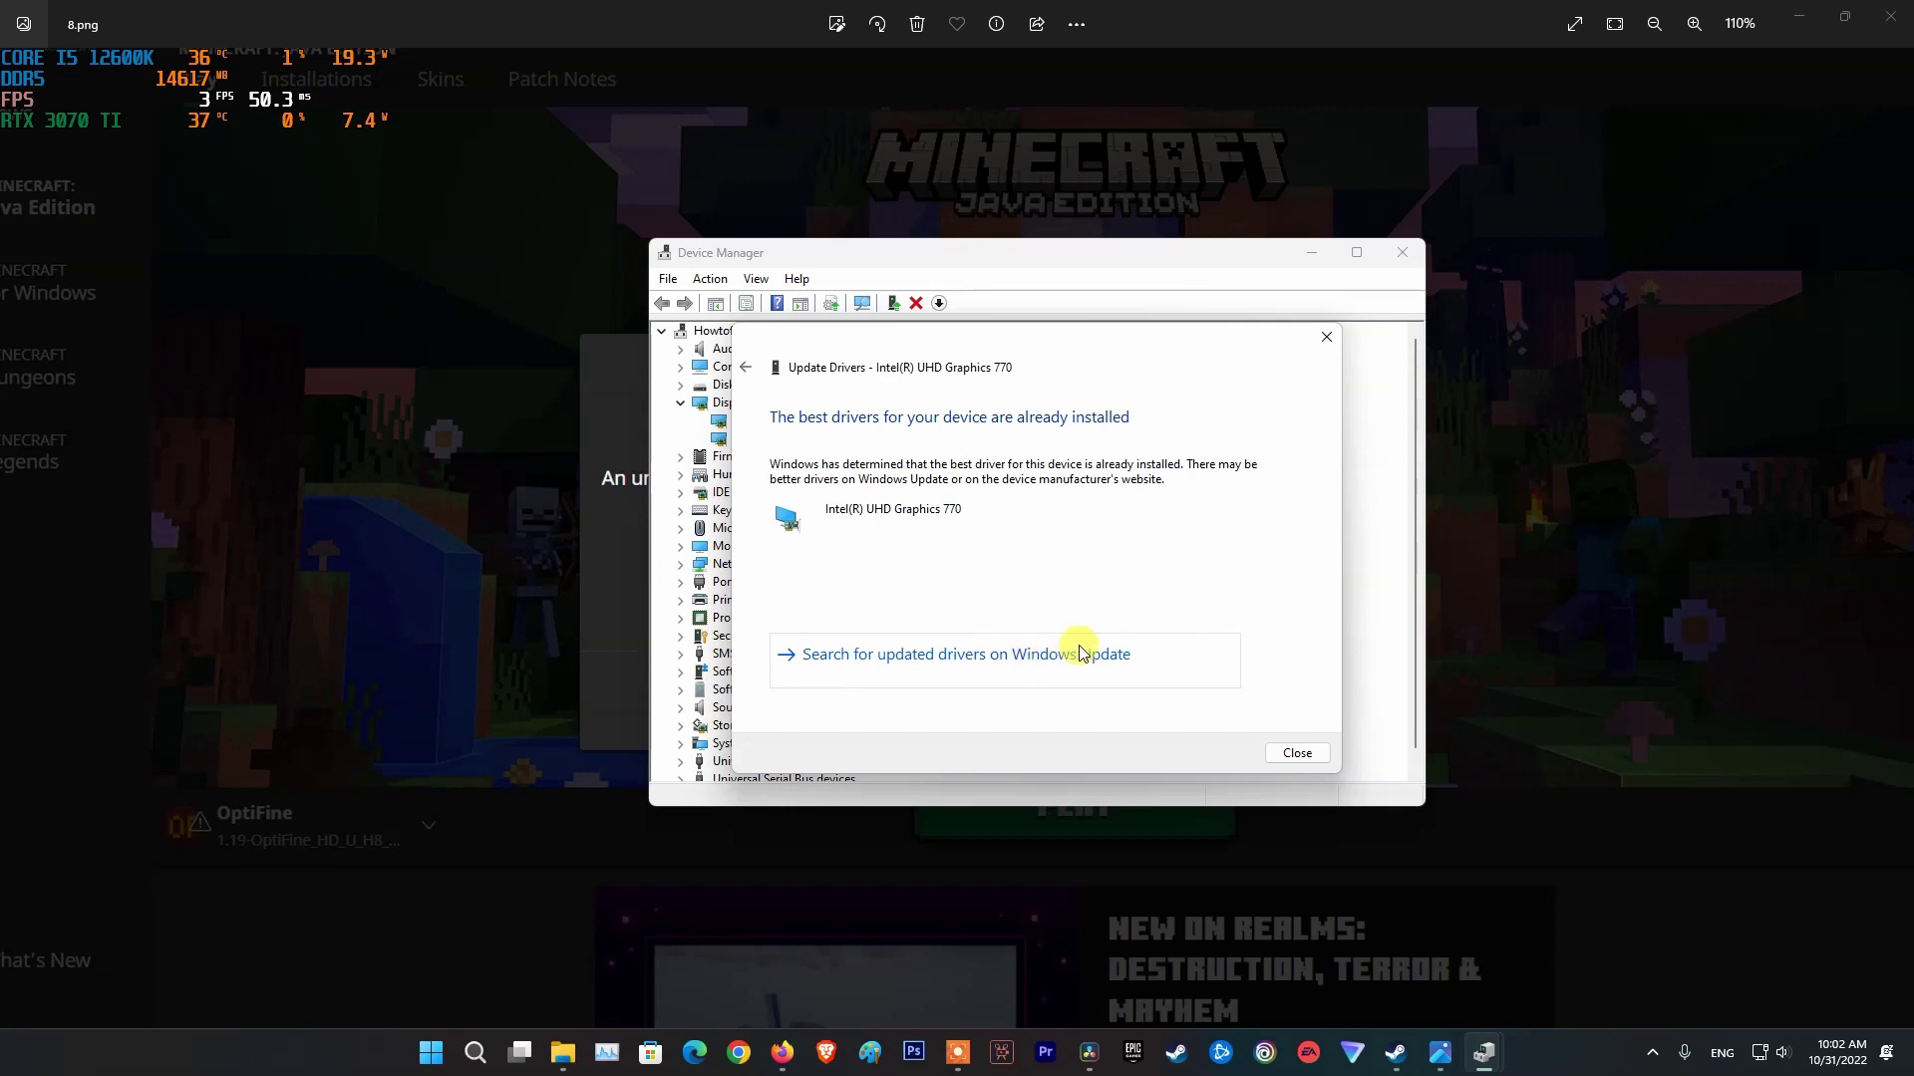
pyautogui.click(1297, 753)
pyautogui.click(1402, 253)
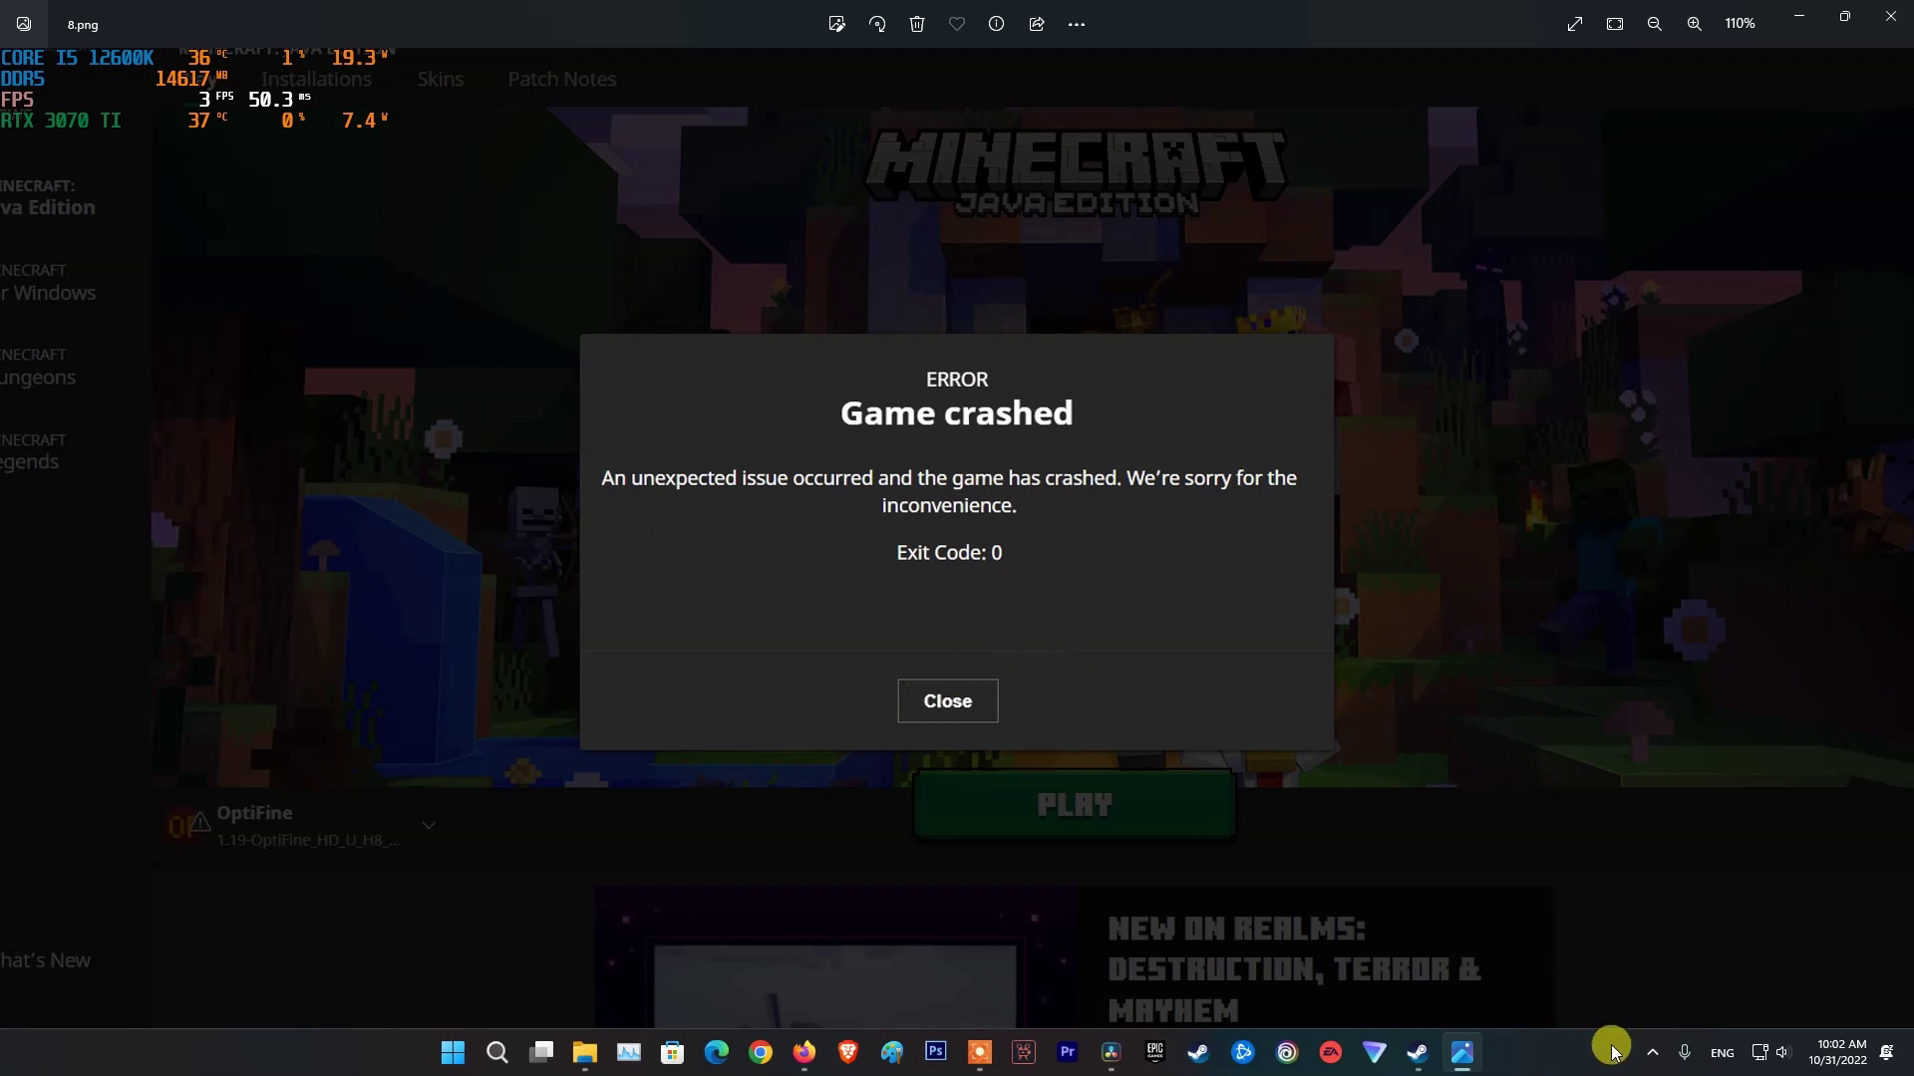
# - Open GeForce Experience from the background apps and check for NVIDIA graphics driver updates
pyautogui.click(1652, 1055)
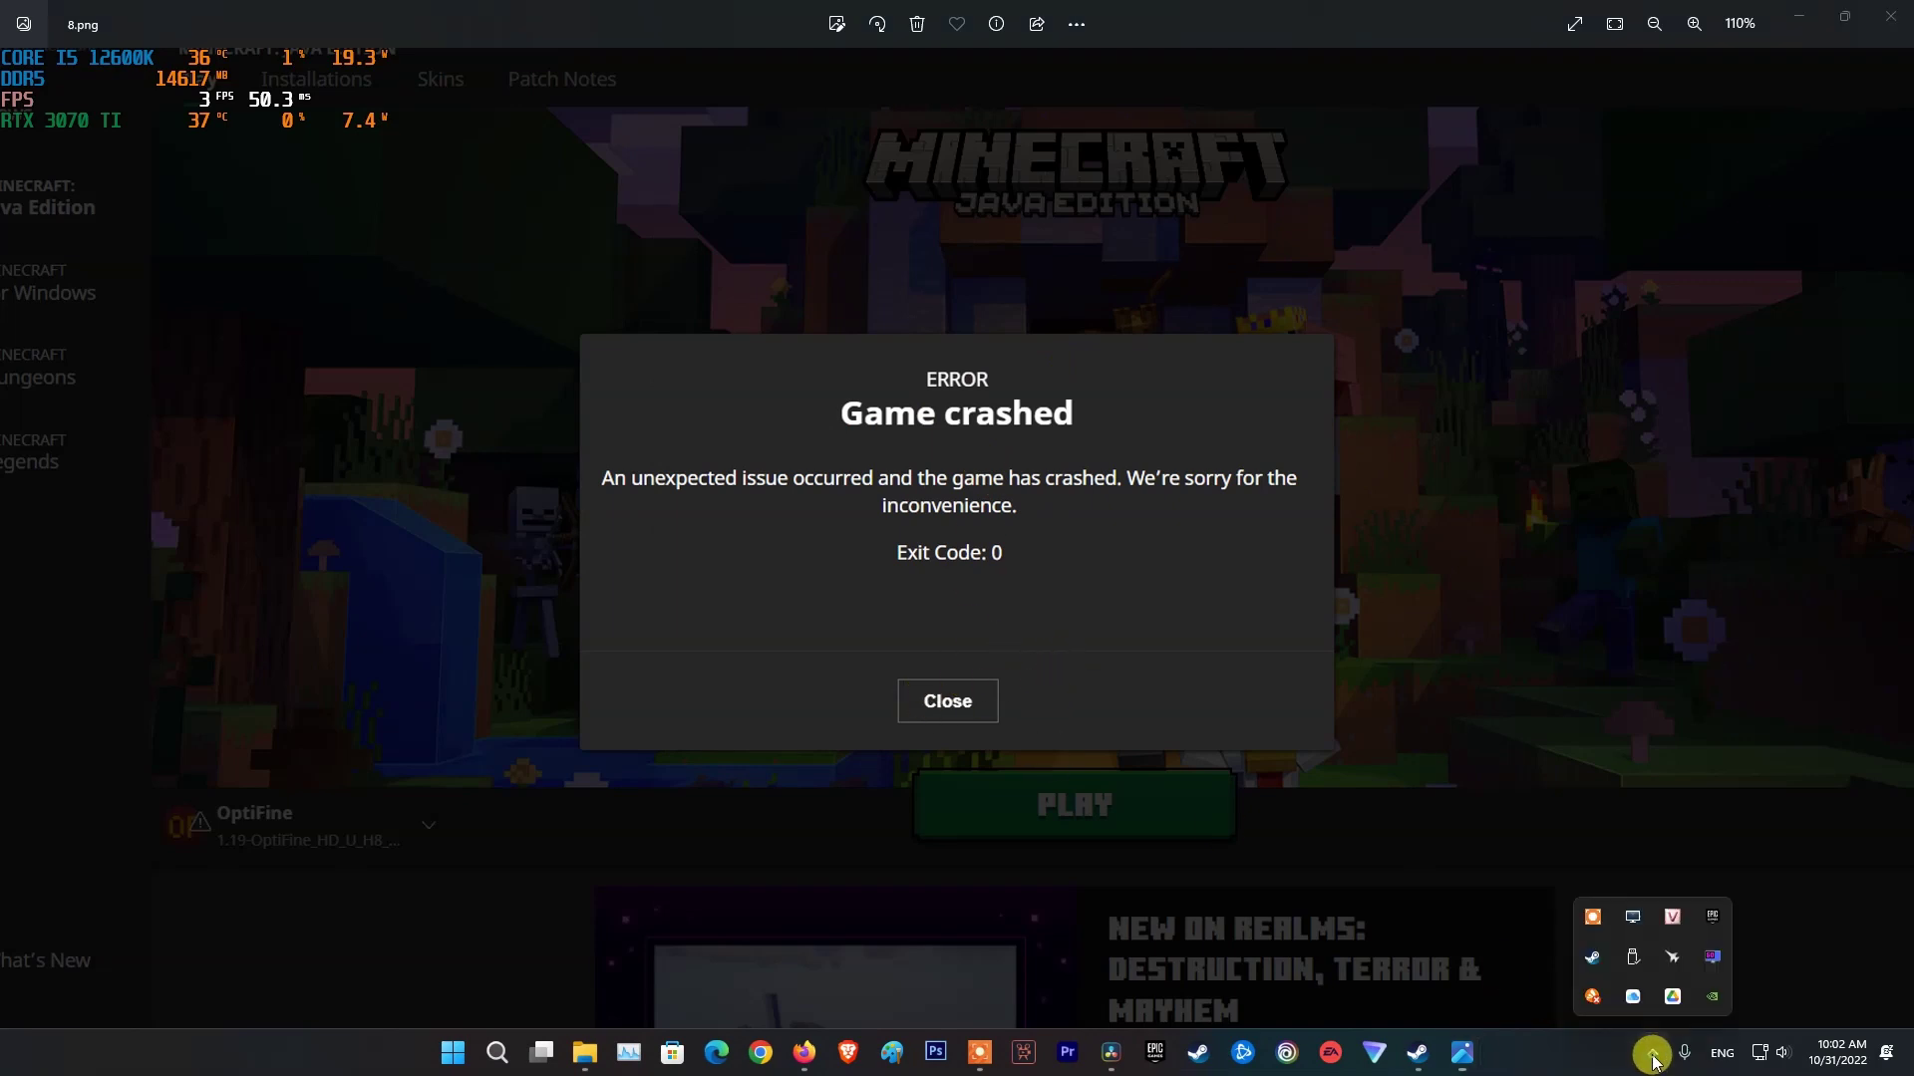
pyautogui.rightClick(1716, 1002)
pyautogui.click(1739, 951)
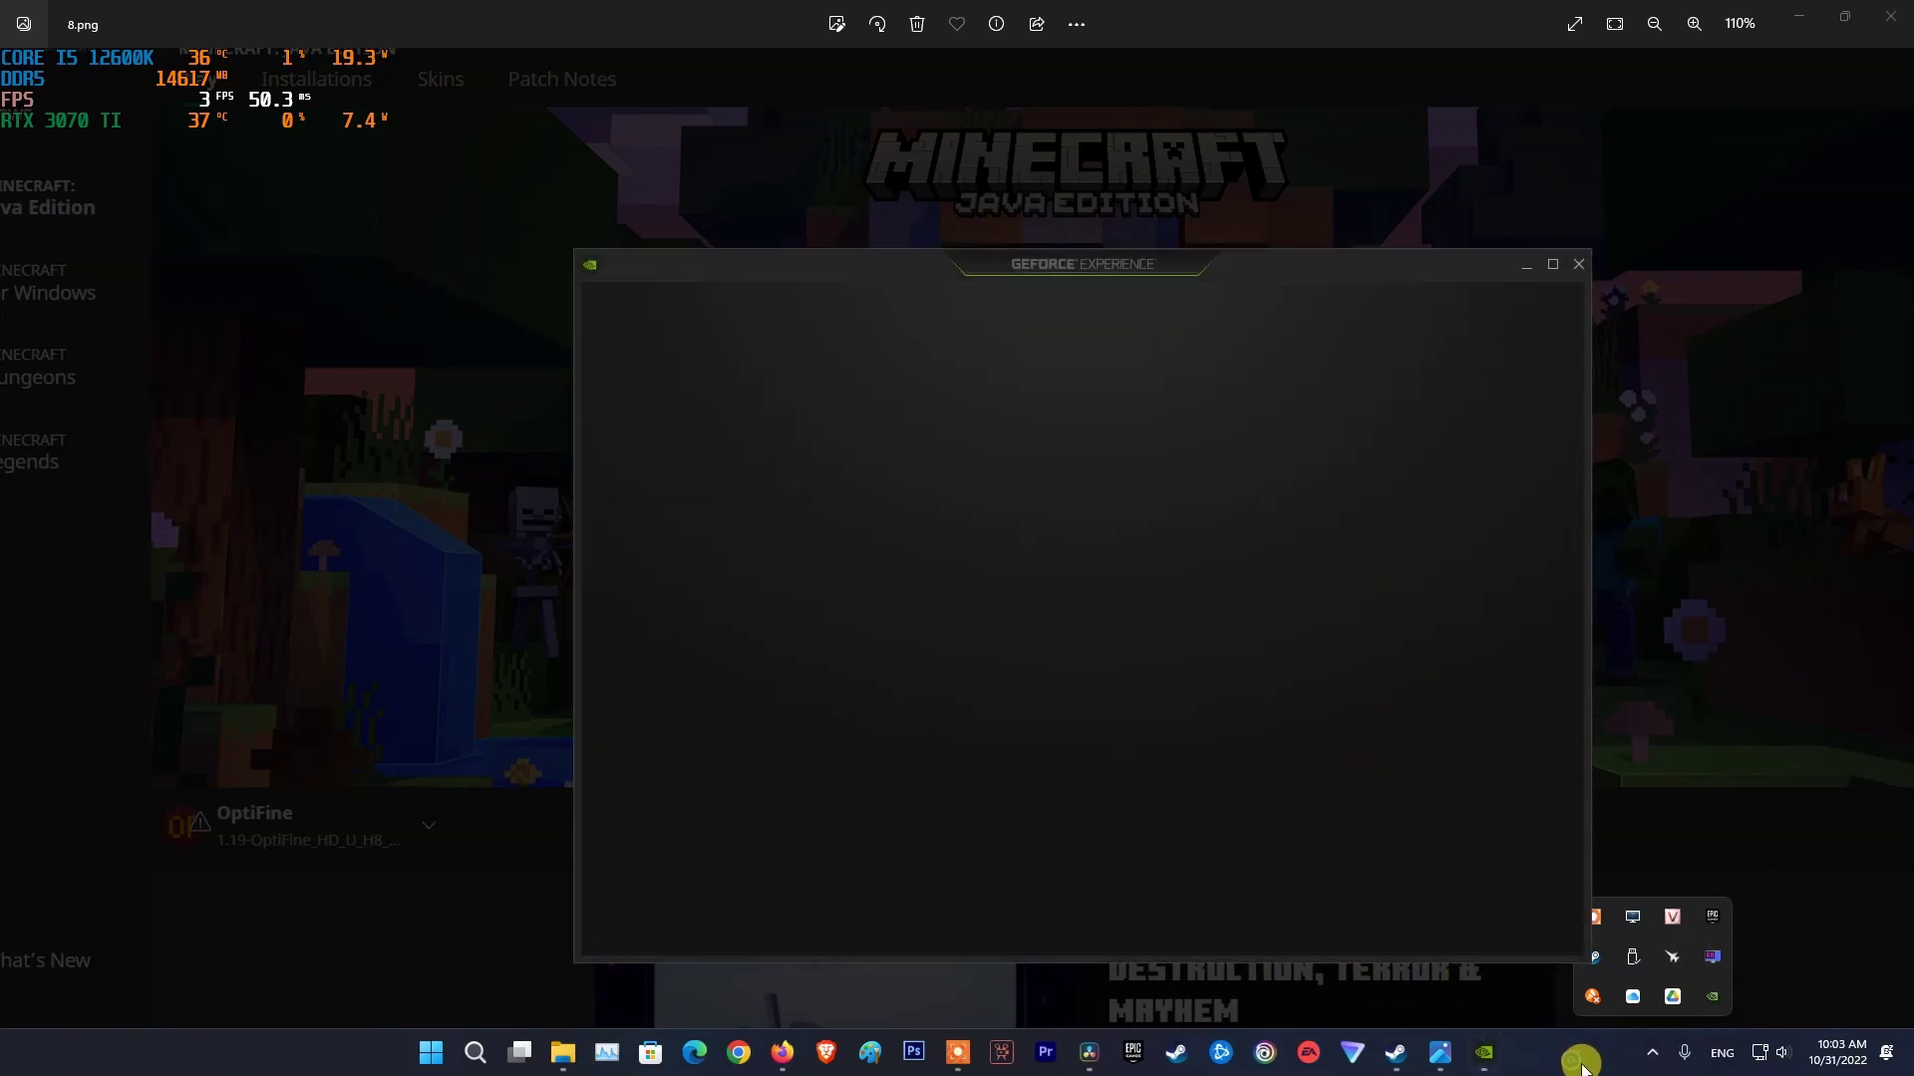
pyautogui.click(1652, 1055)
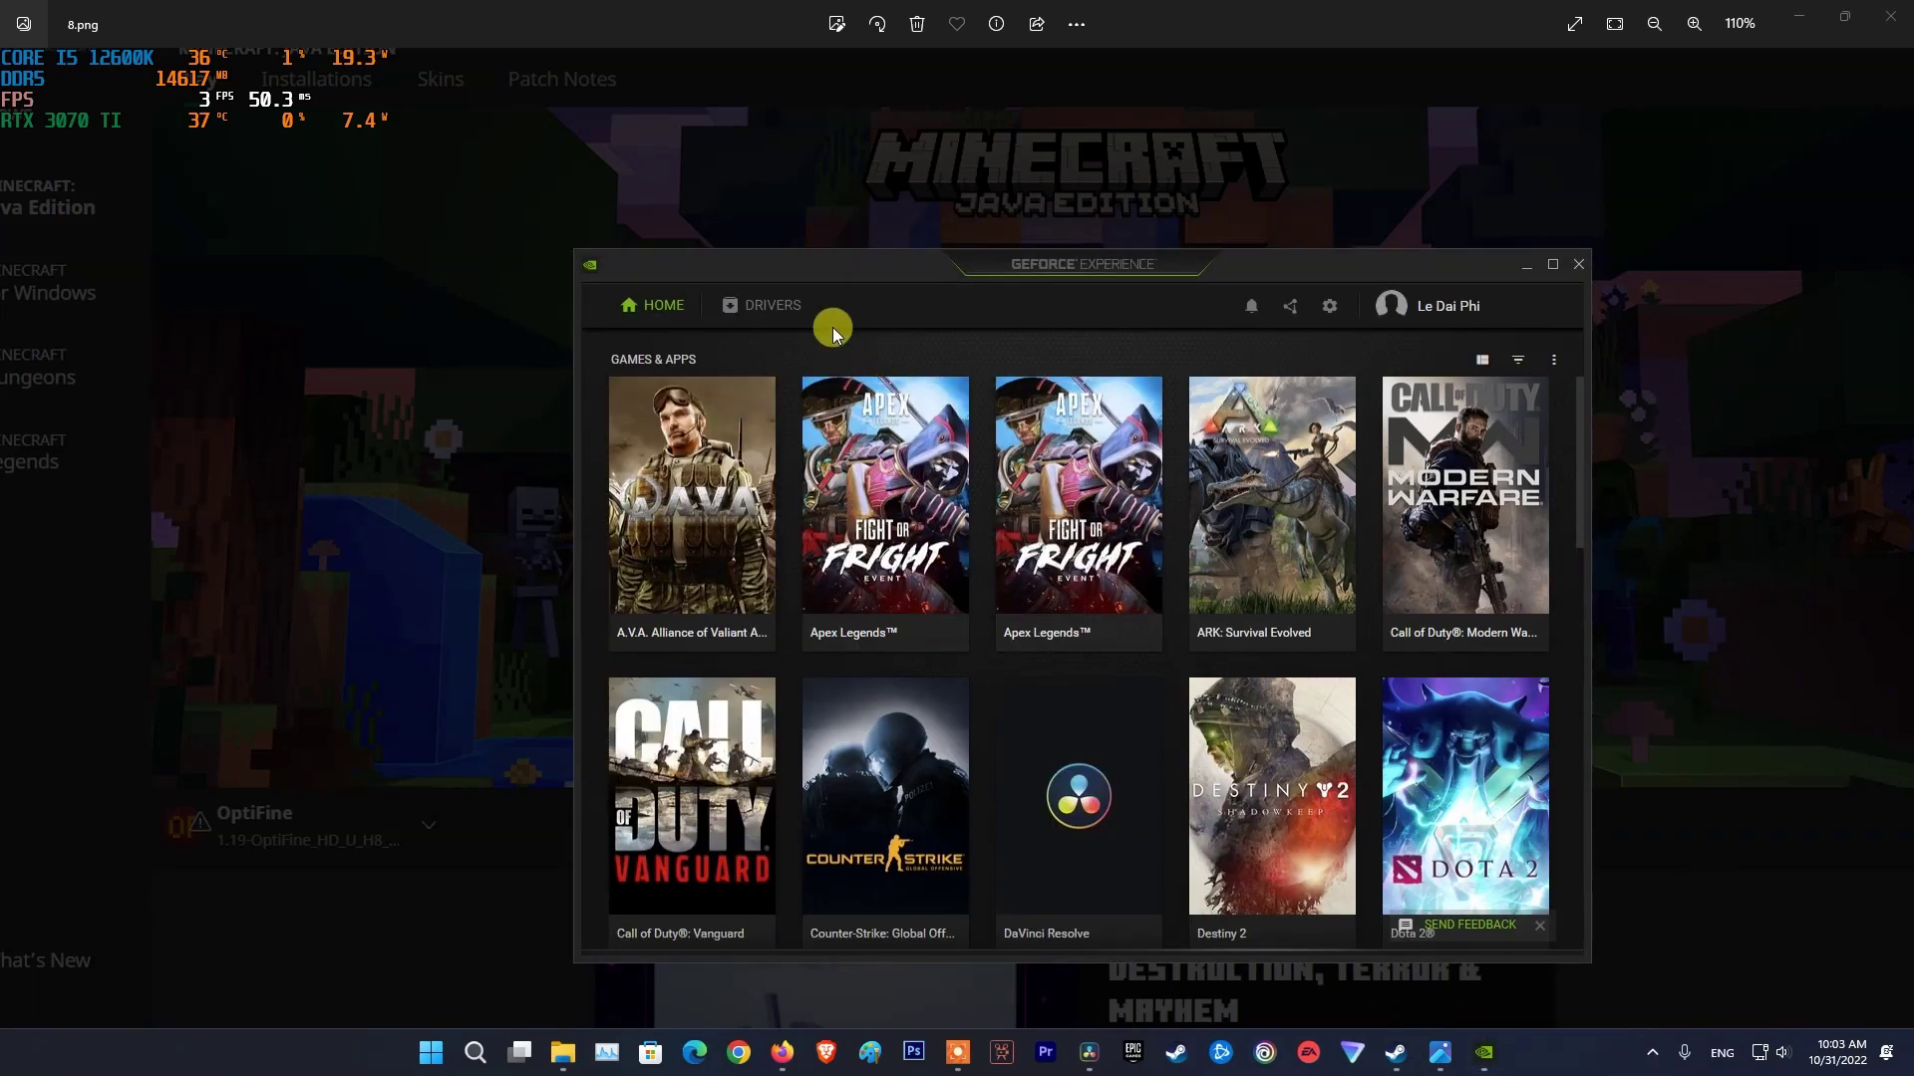
pyautogui.click(774, 309)
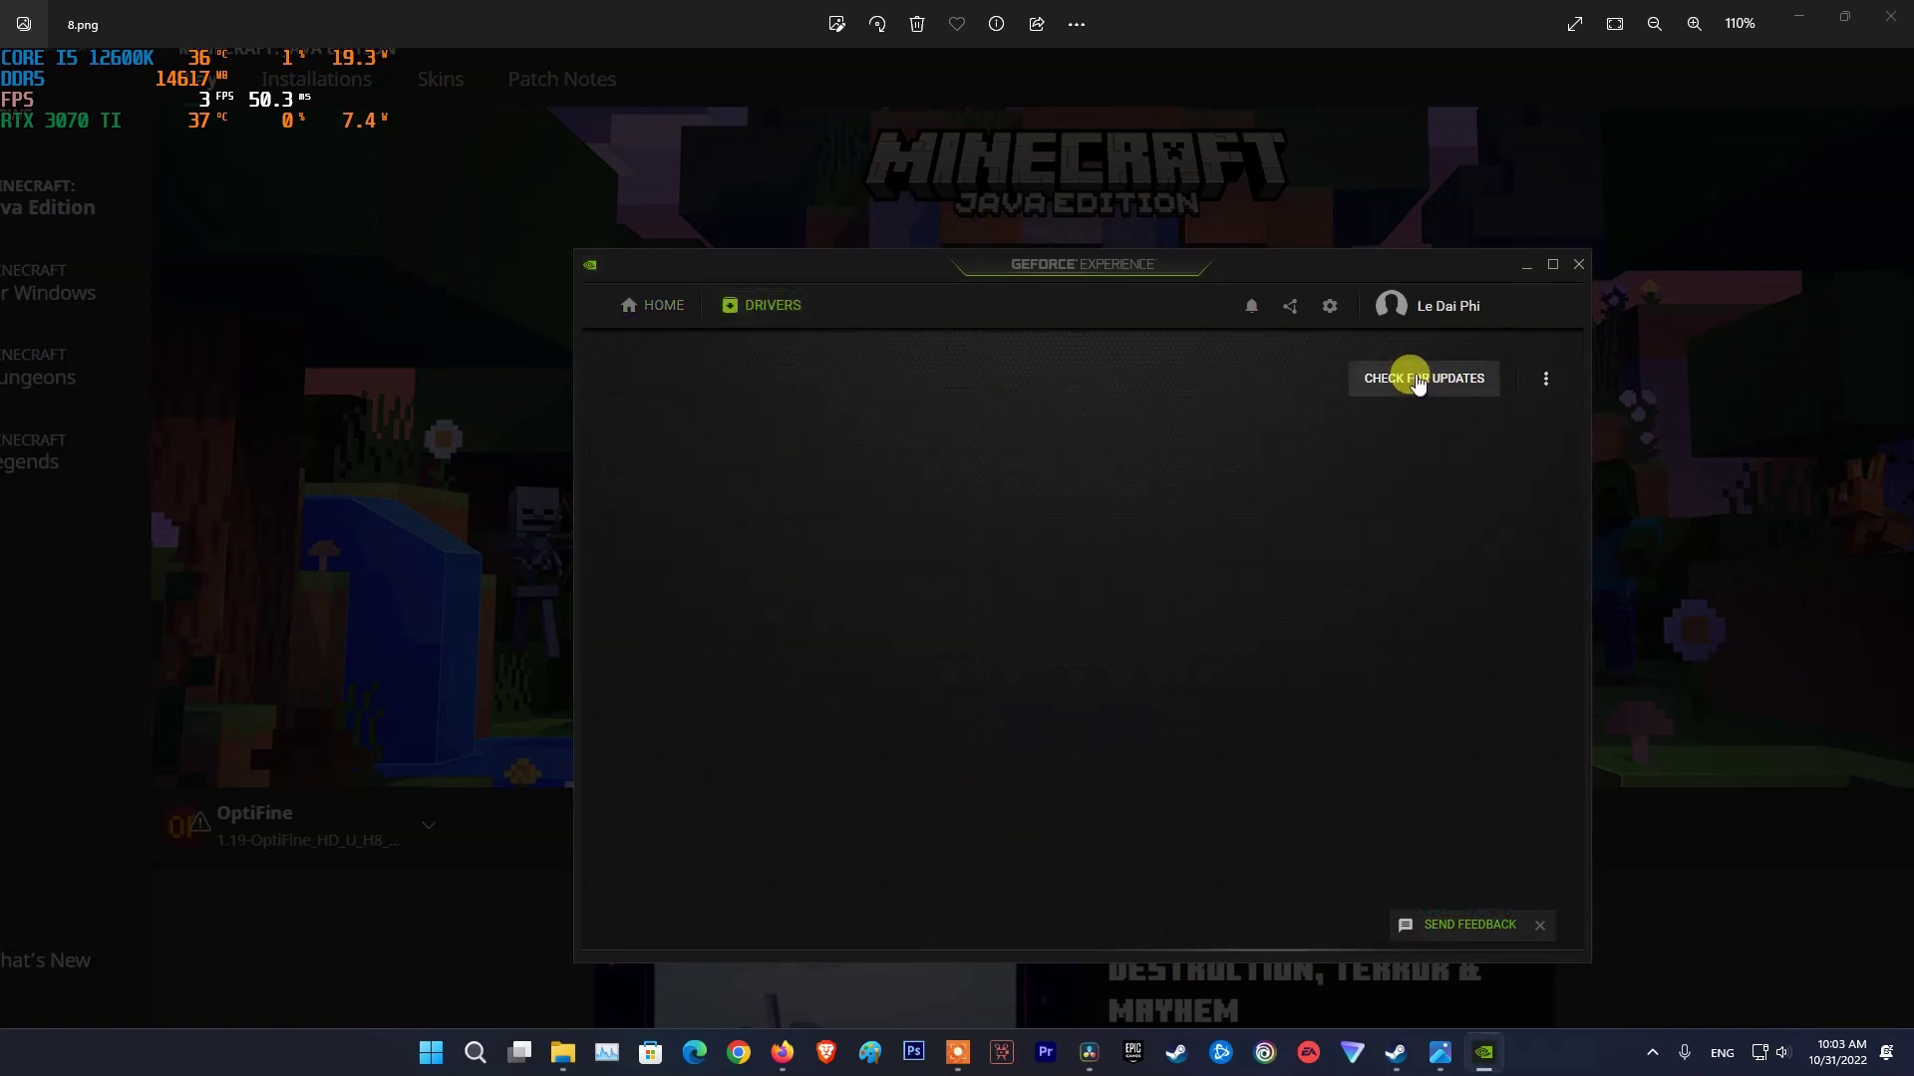
pyautogui.click(1413, 371)
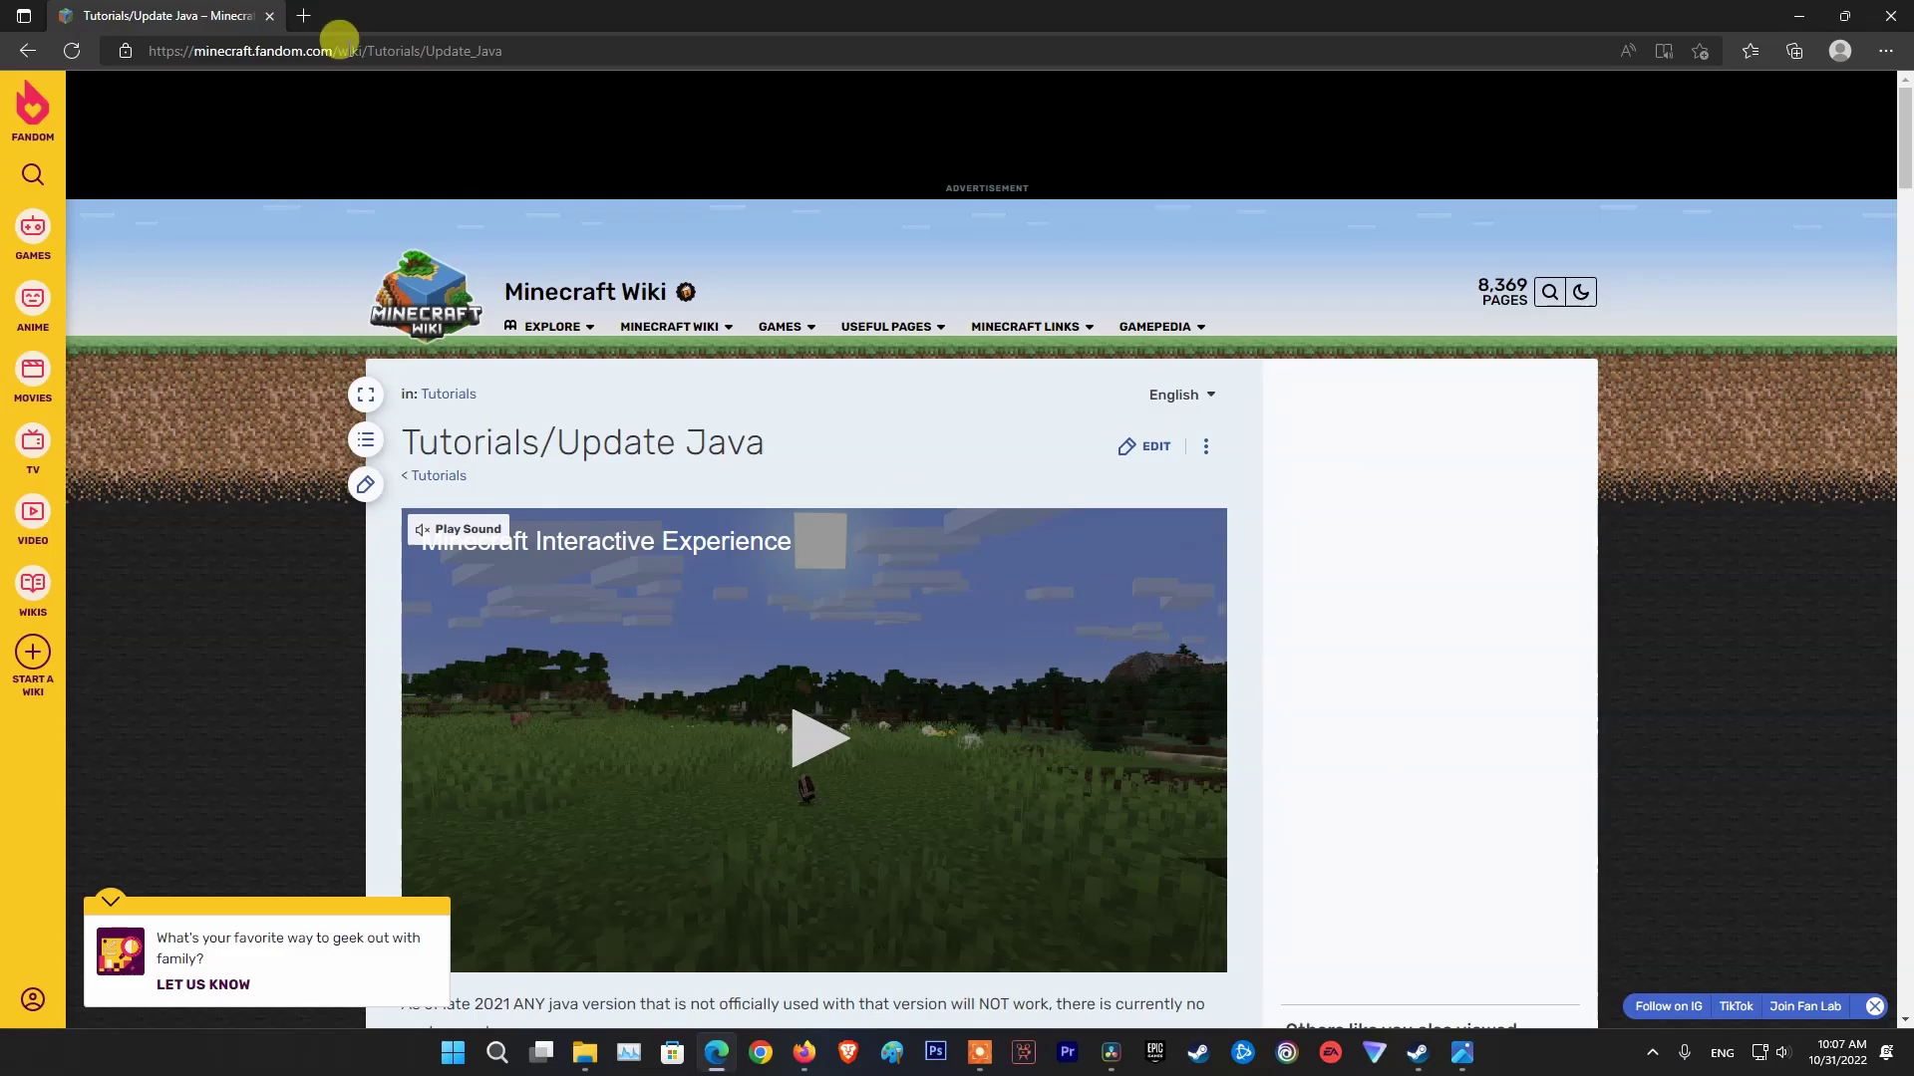
# - Review the Minecraft Wiki page on updating Java and go to its "Where to download" section
pyautogui.click(508, 42)
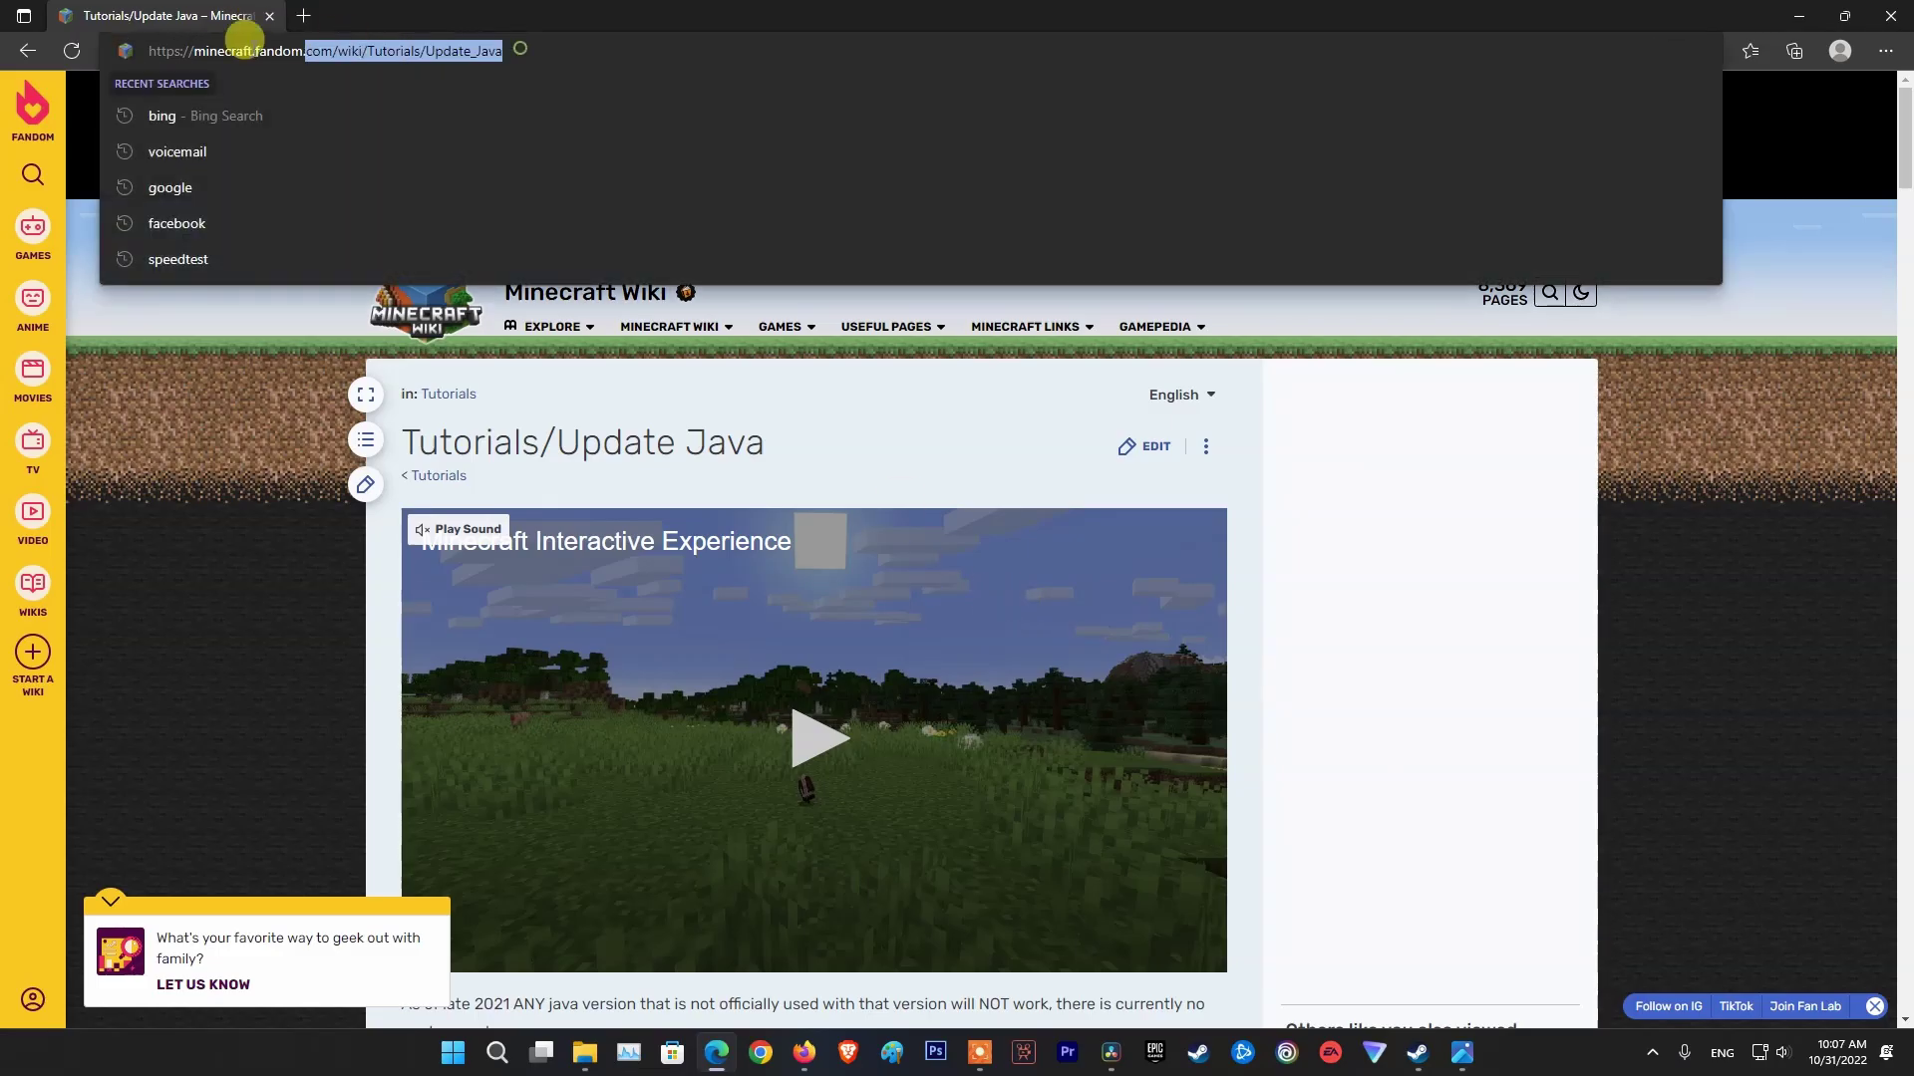
pyautogui.click(1390, 526)
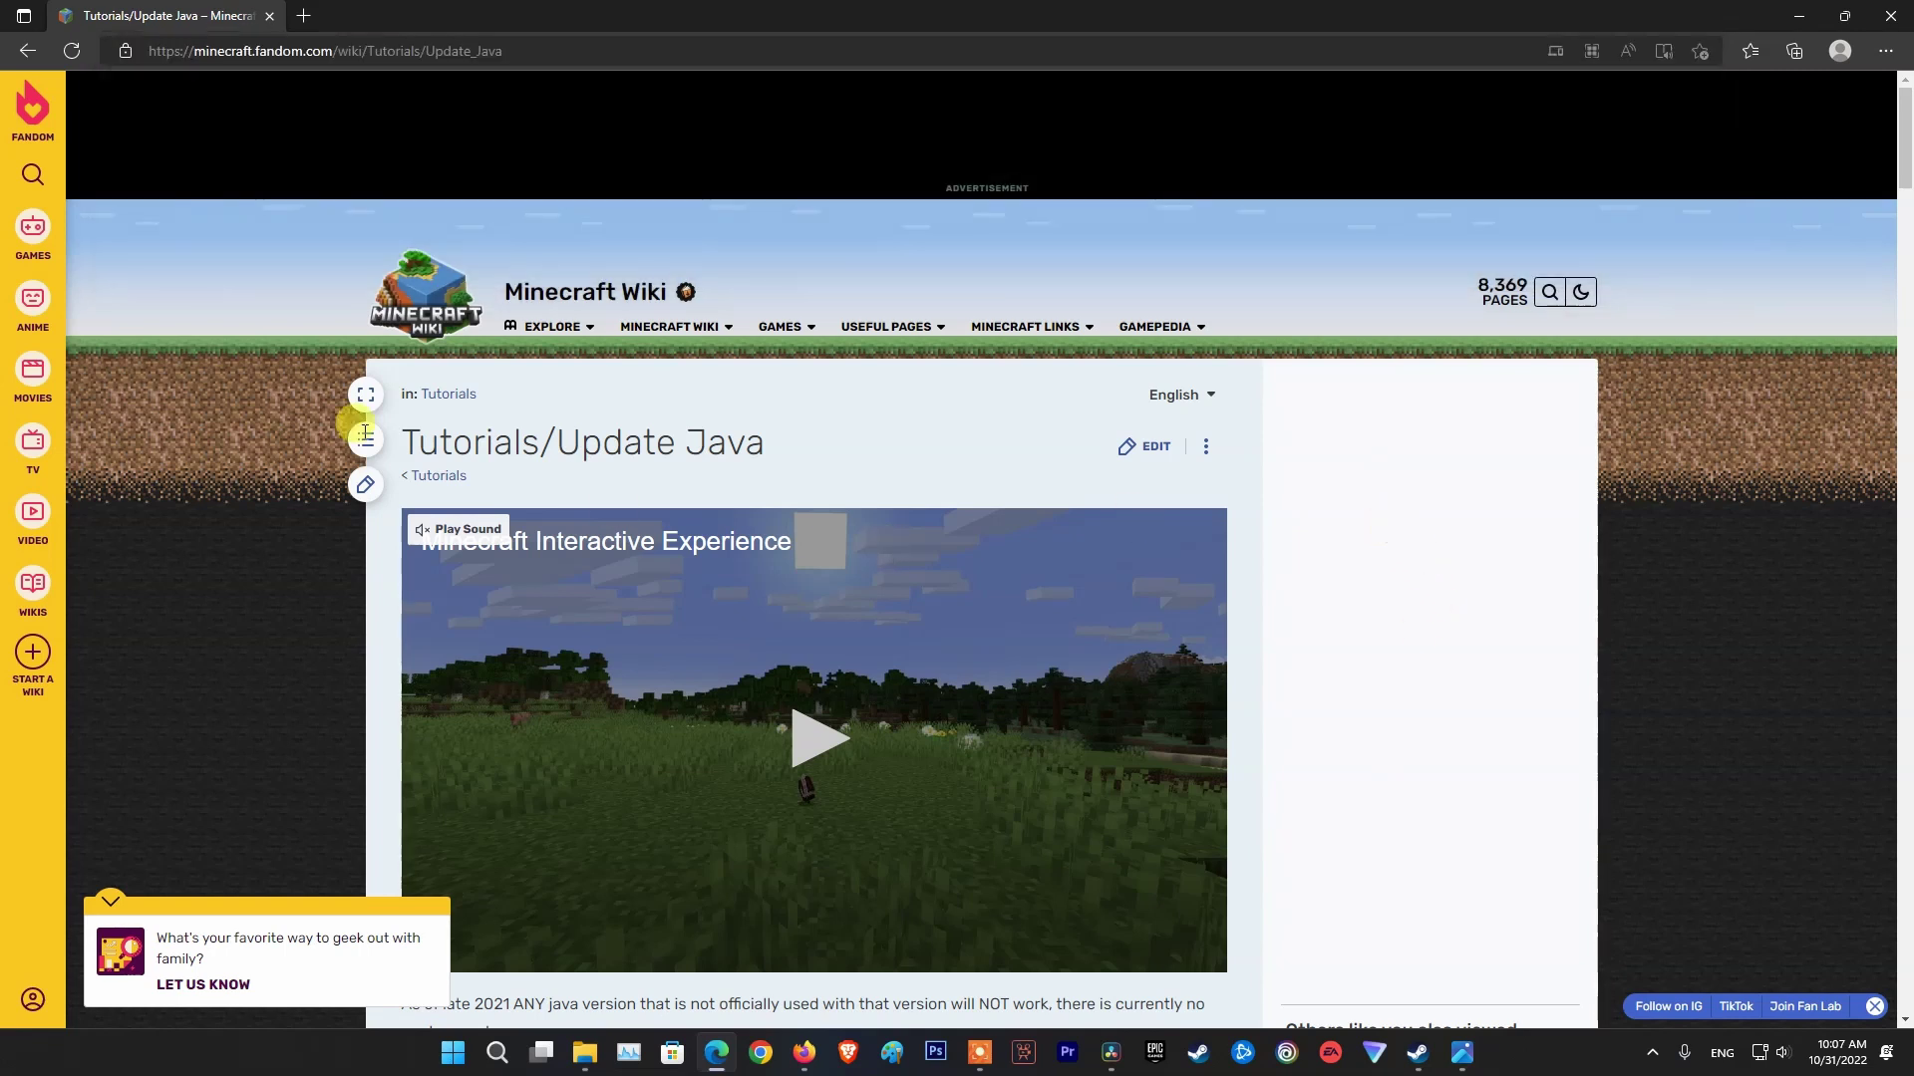
pyautogui.moveTo(403, 437); pyautogui.dragTo(769, 436)
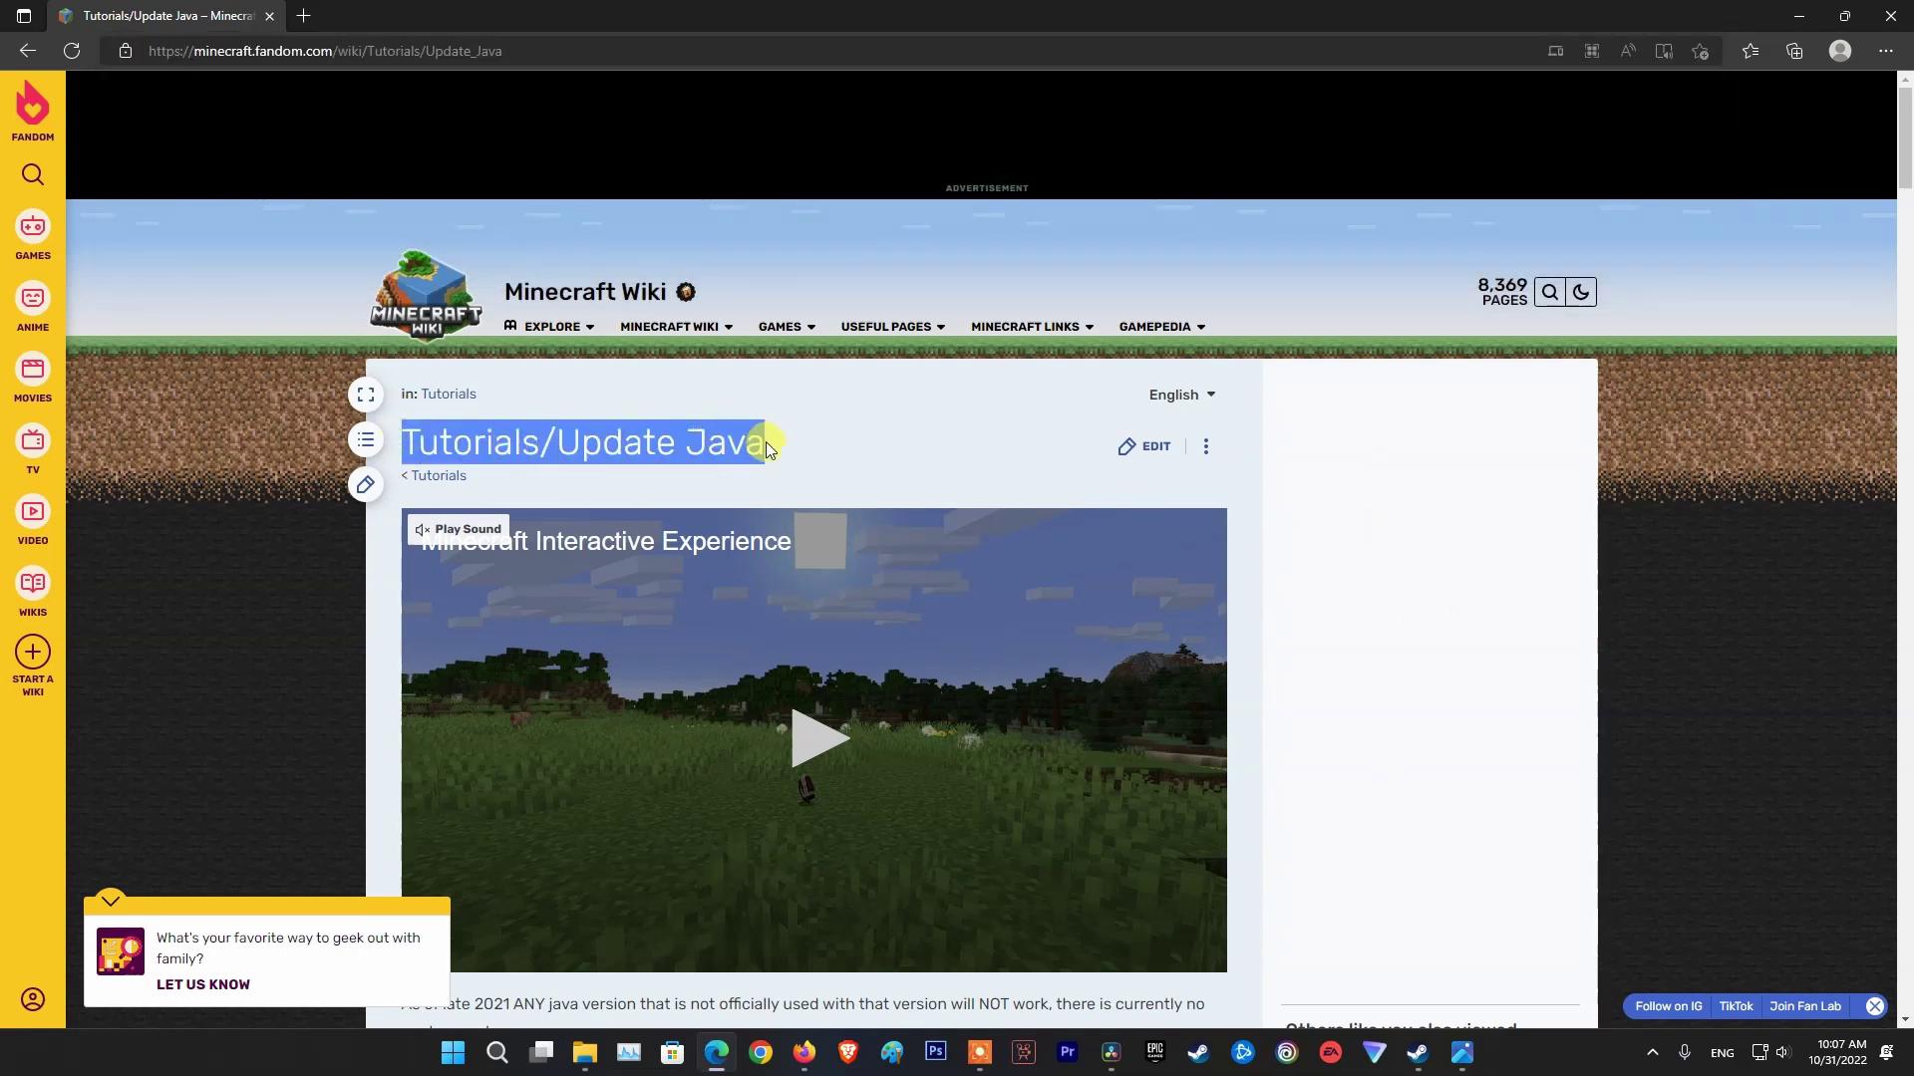
pyautogui.scroll(-5, 1380, 619)
pyautogui.scroll(-1, 1271, 592)
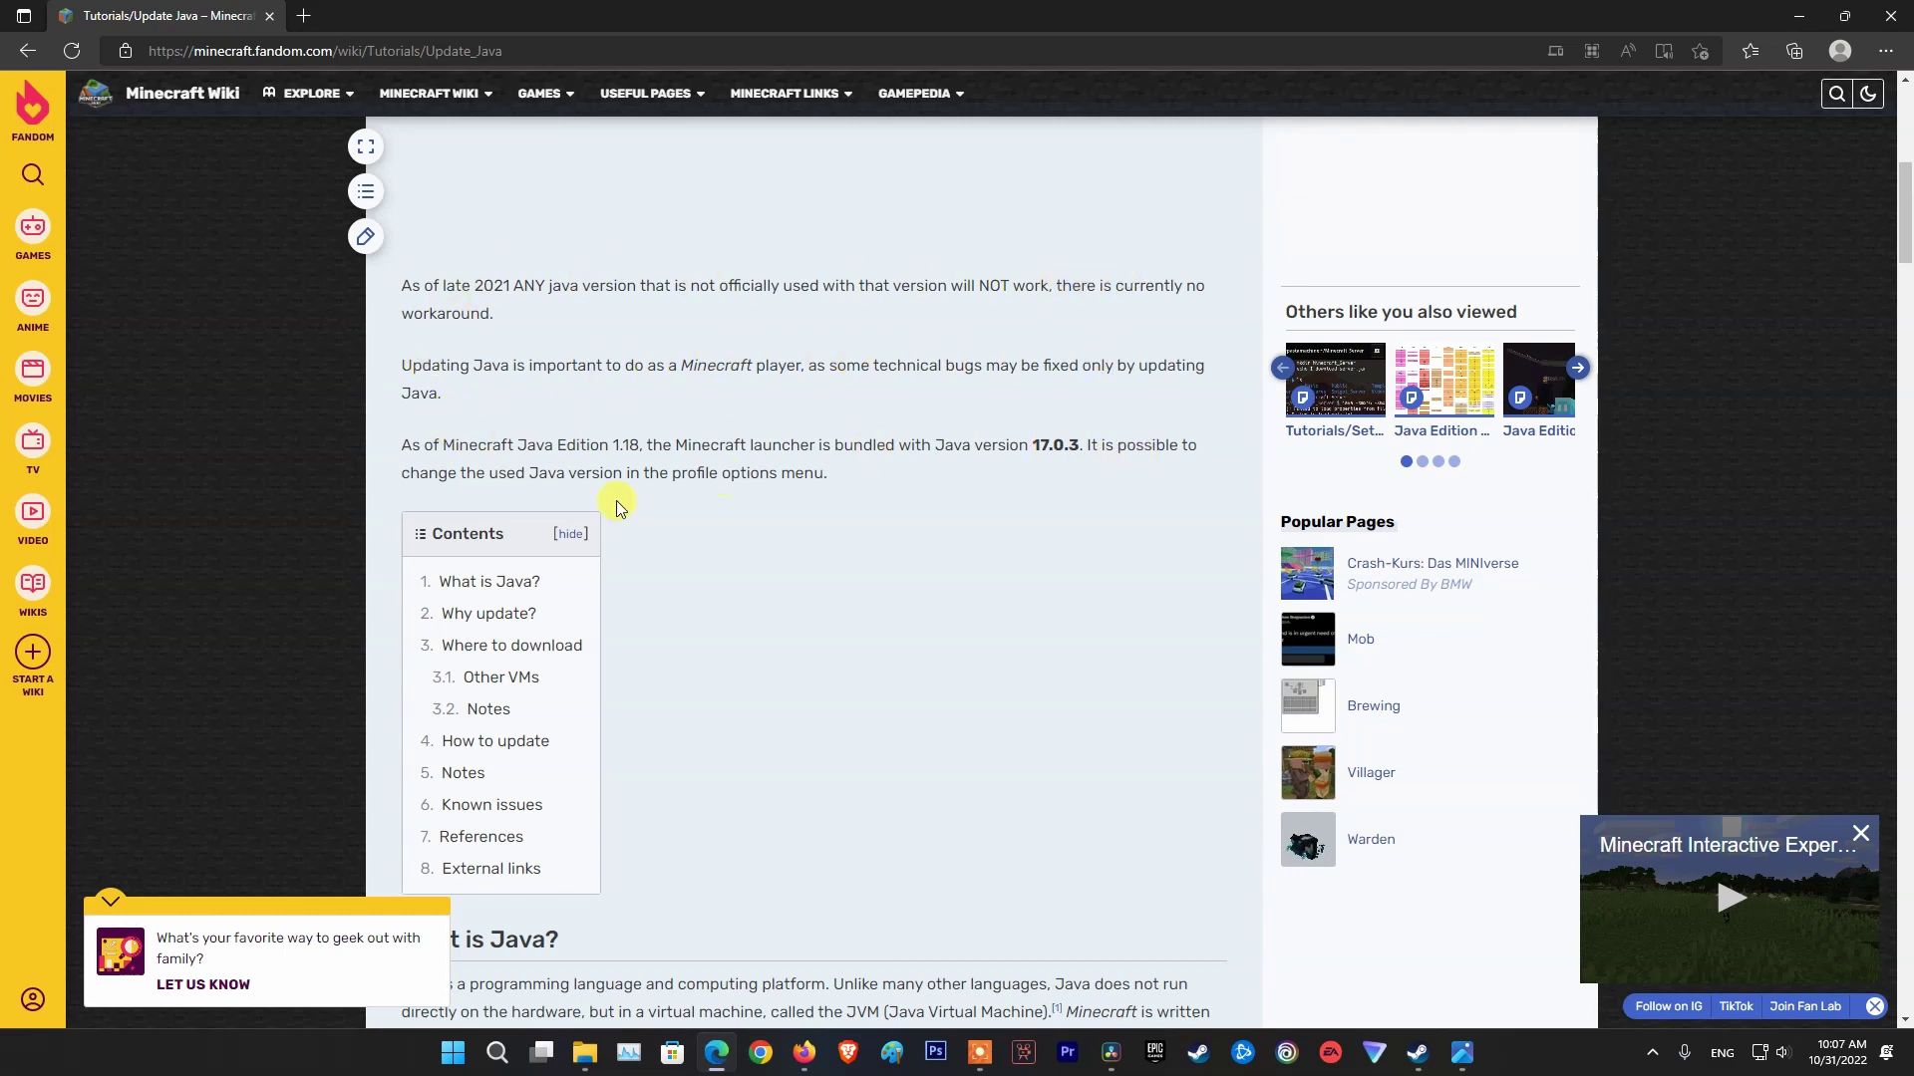
pyautogui.scroll(-3, 598, 576)
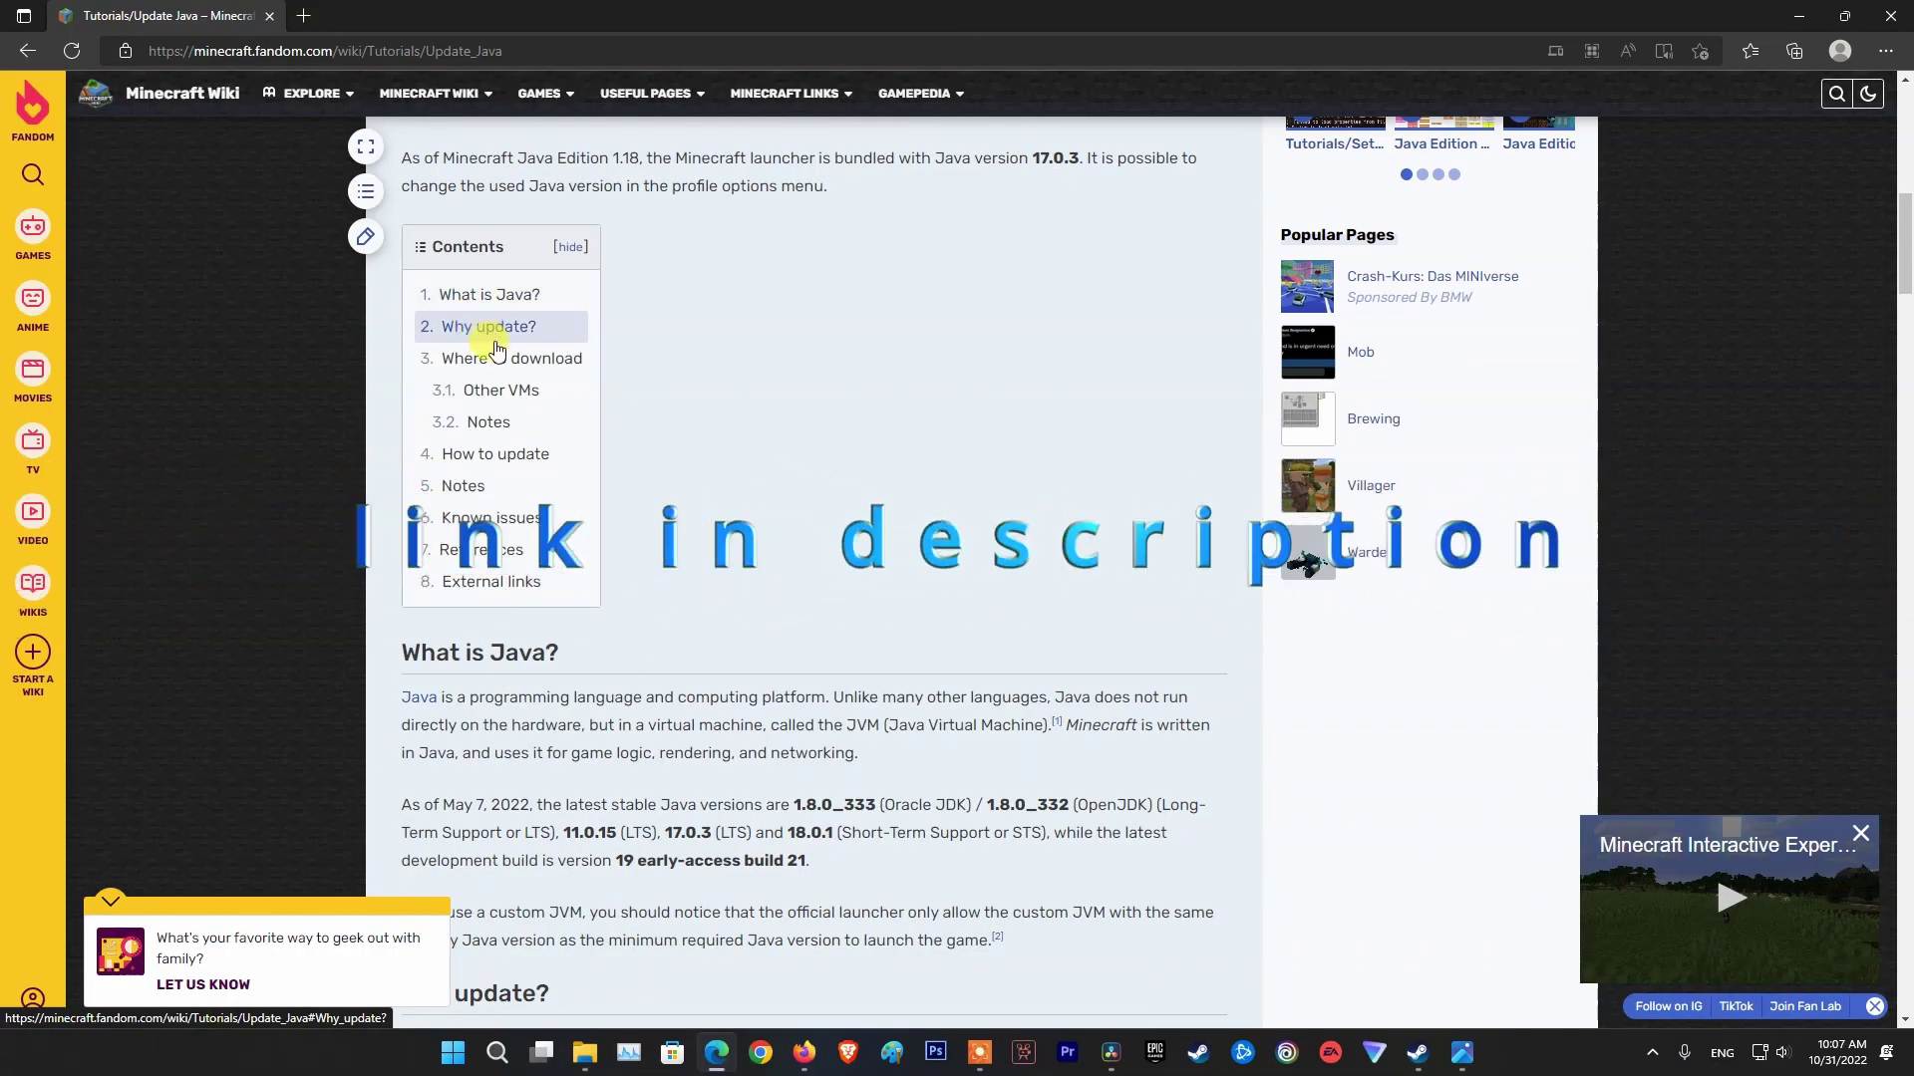
pyautogui.click(502, 359)
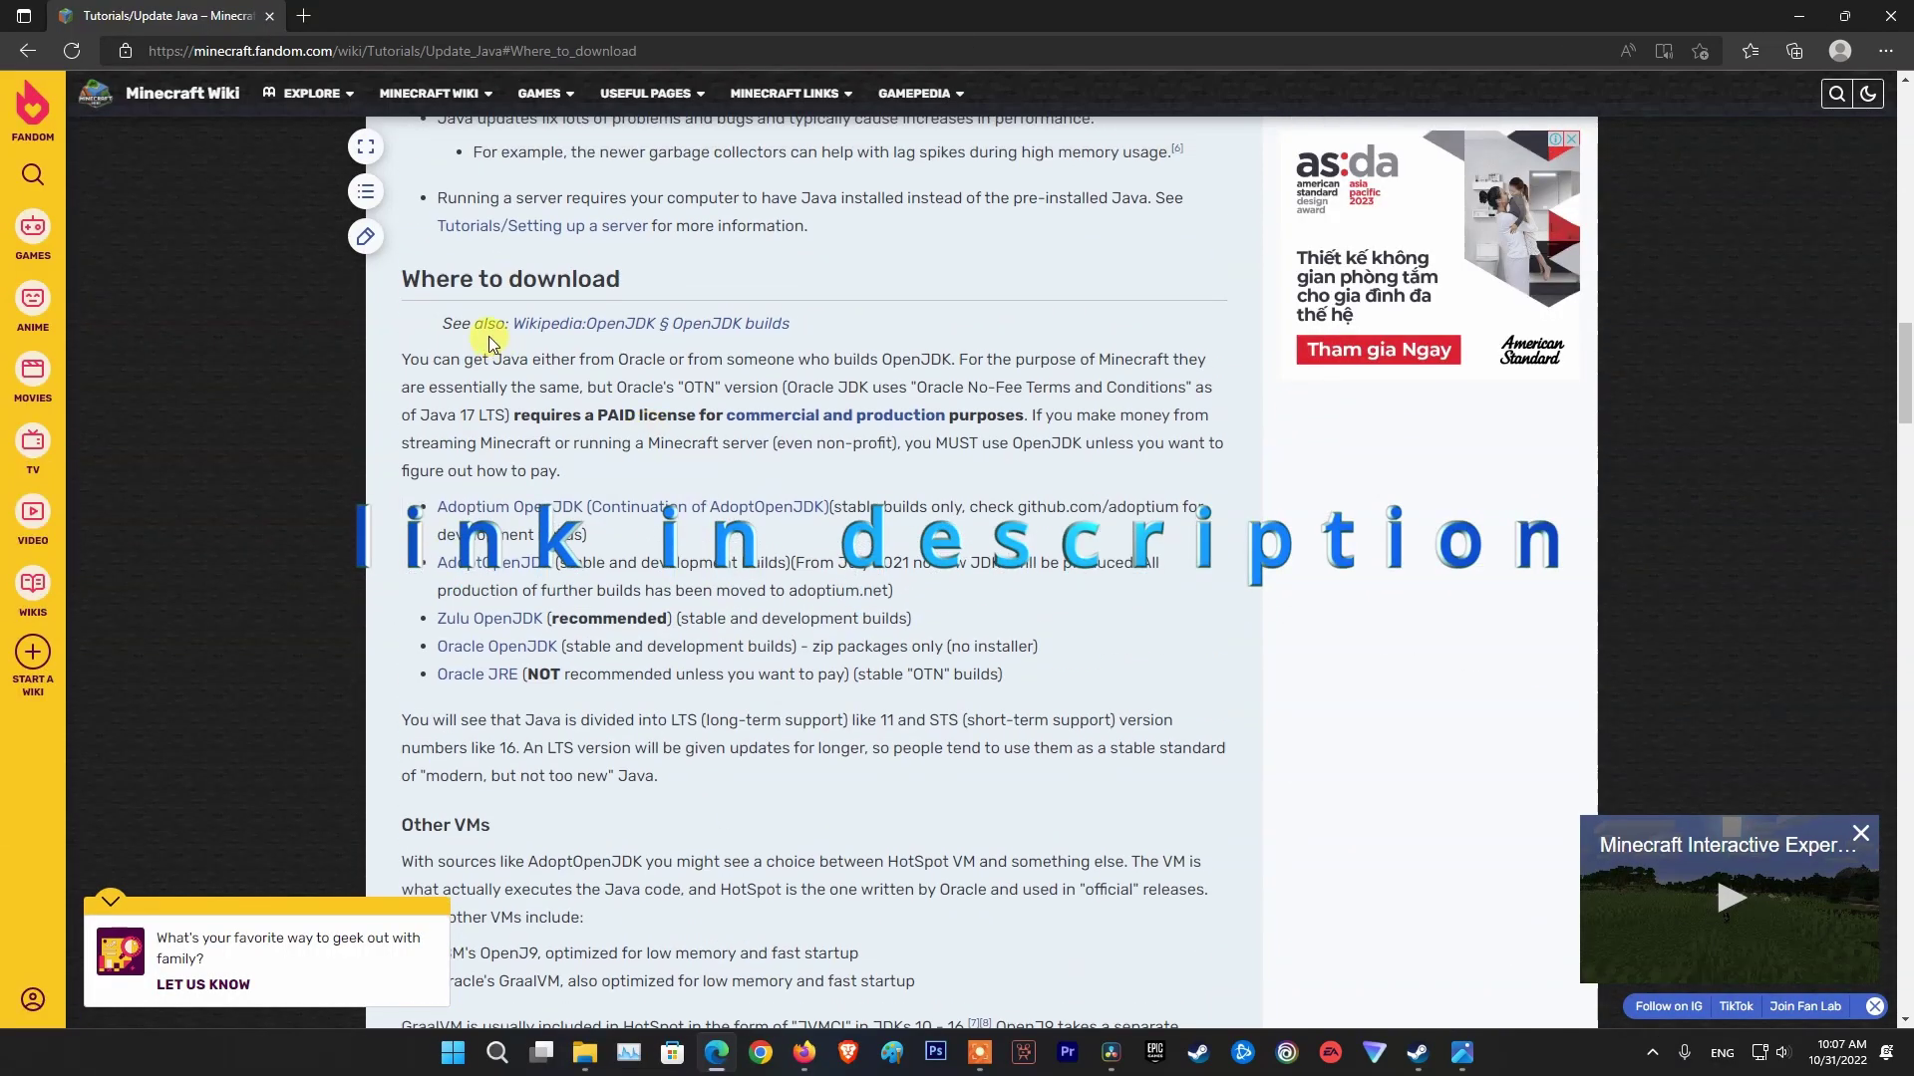
pyautogui.moveTo(403, 282); pyautogui.dragTo(631, 278)
pyautogui.click(551, 313)
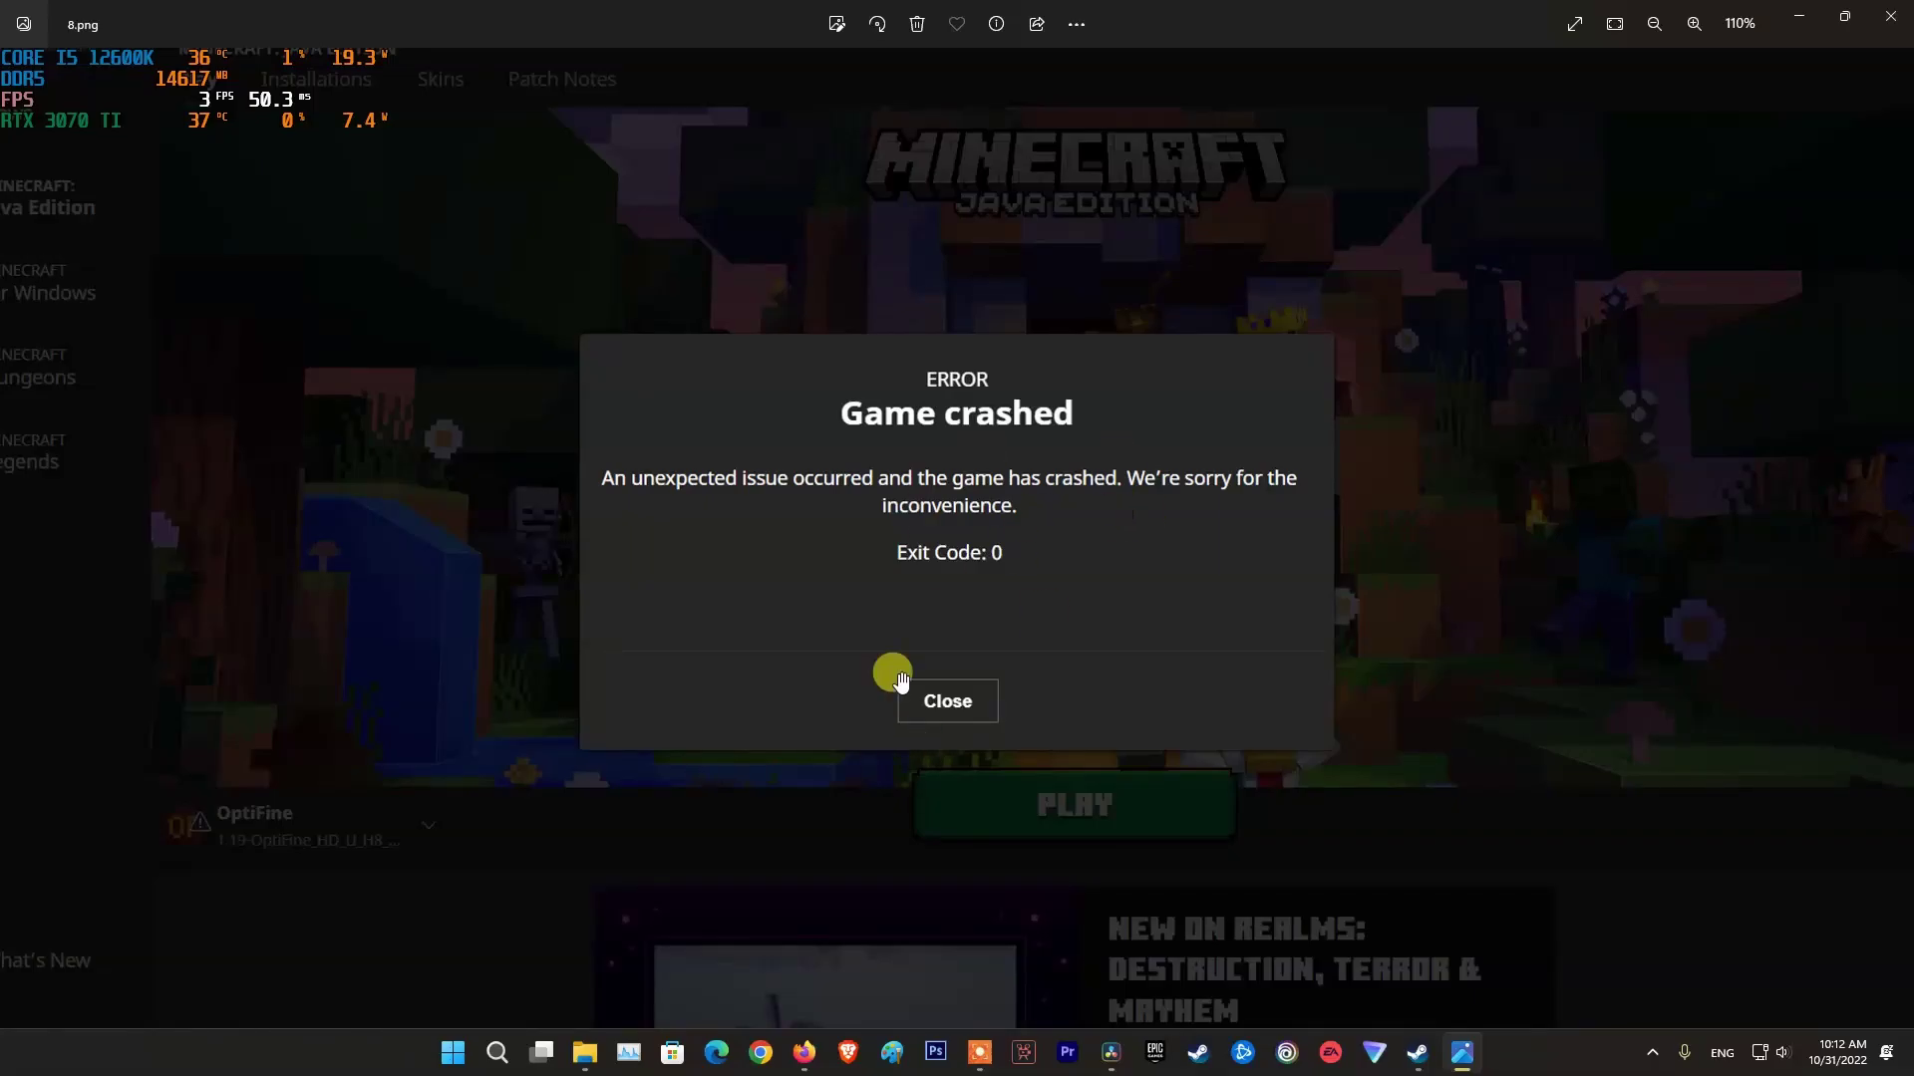
# - Open Windows Update in Settings, widen the window, check for updates, and close Settings
pyautogui.click(454, 1054)
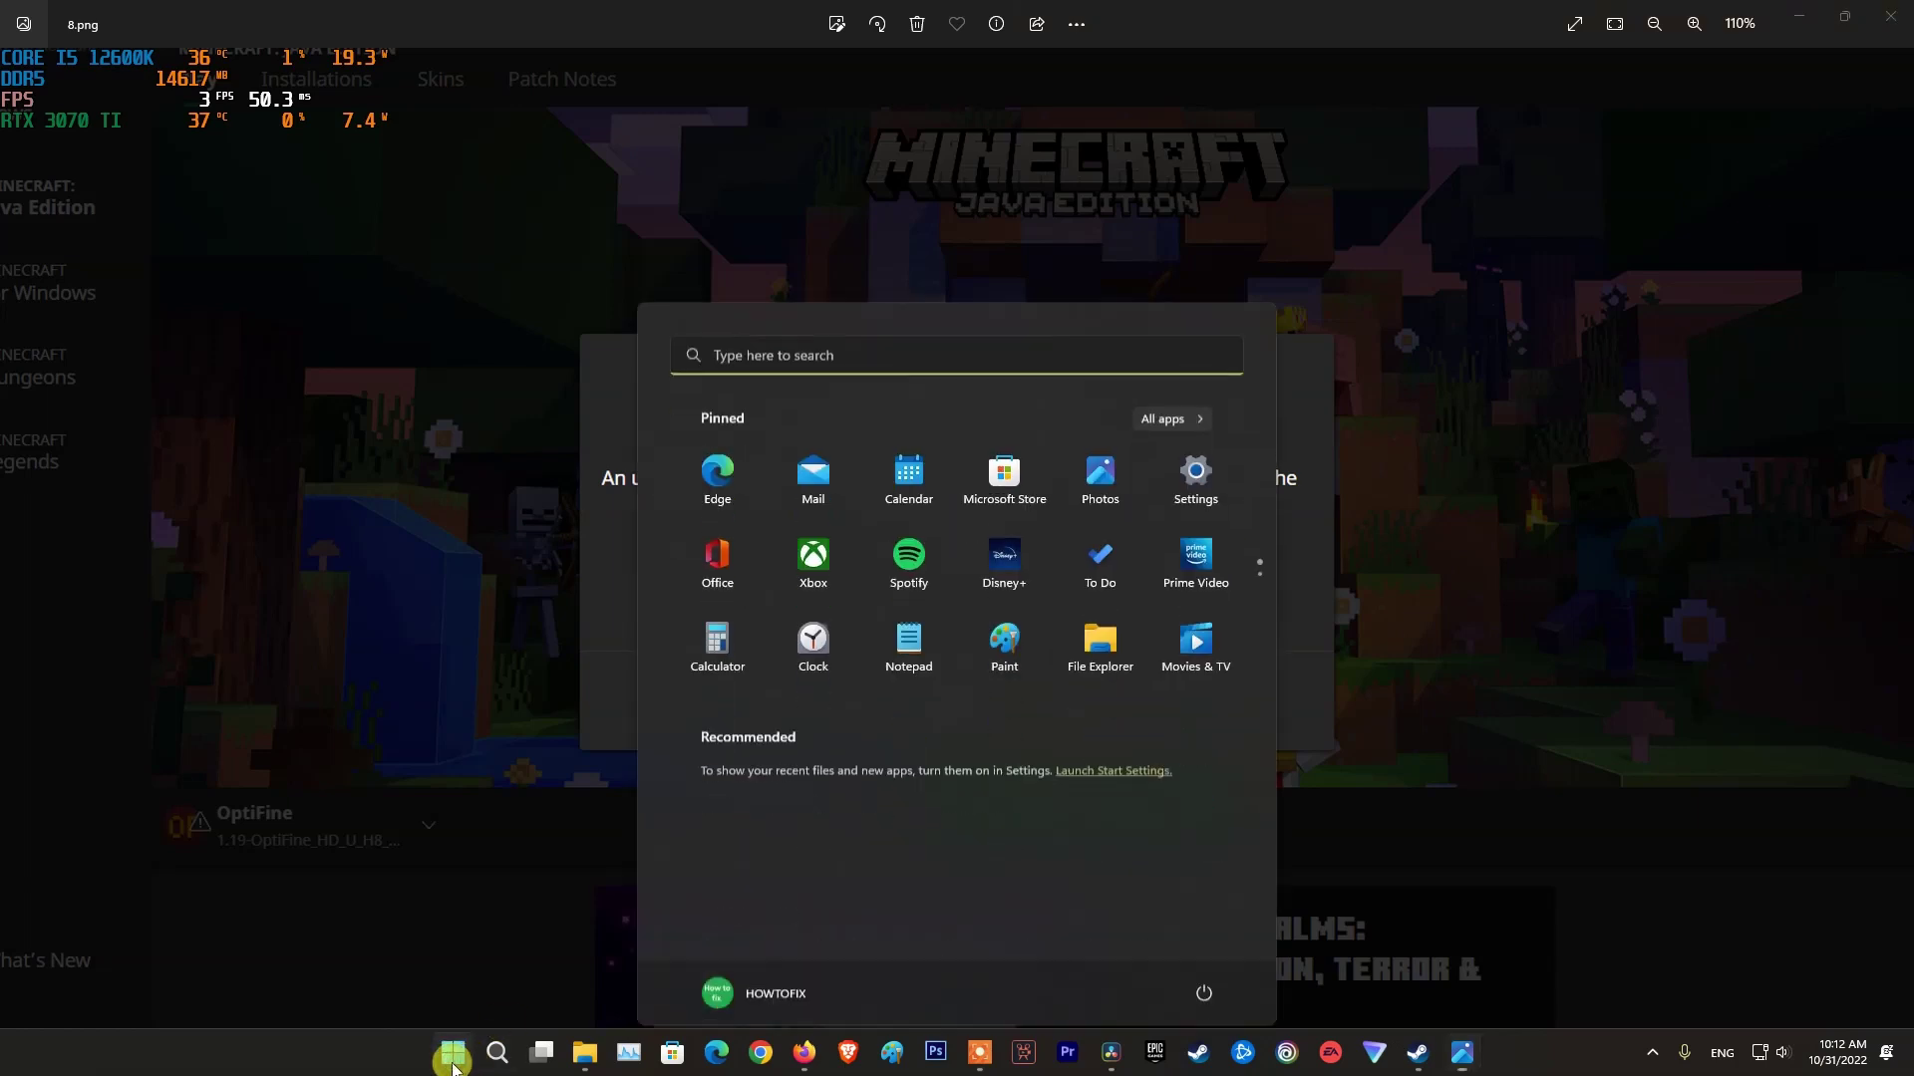
pyautogui.click(1208, 485)
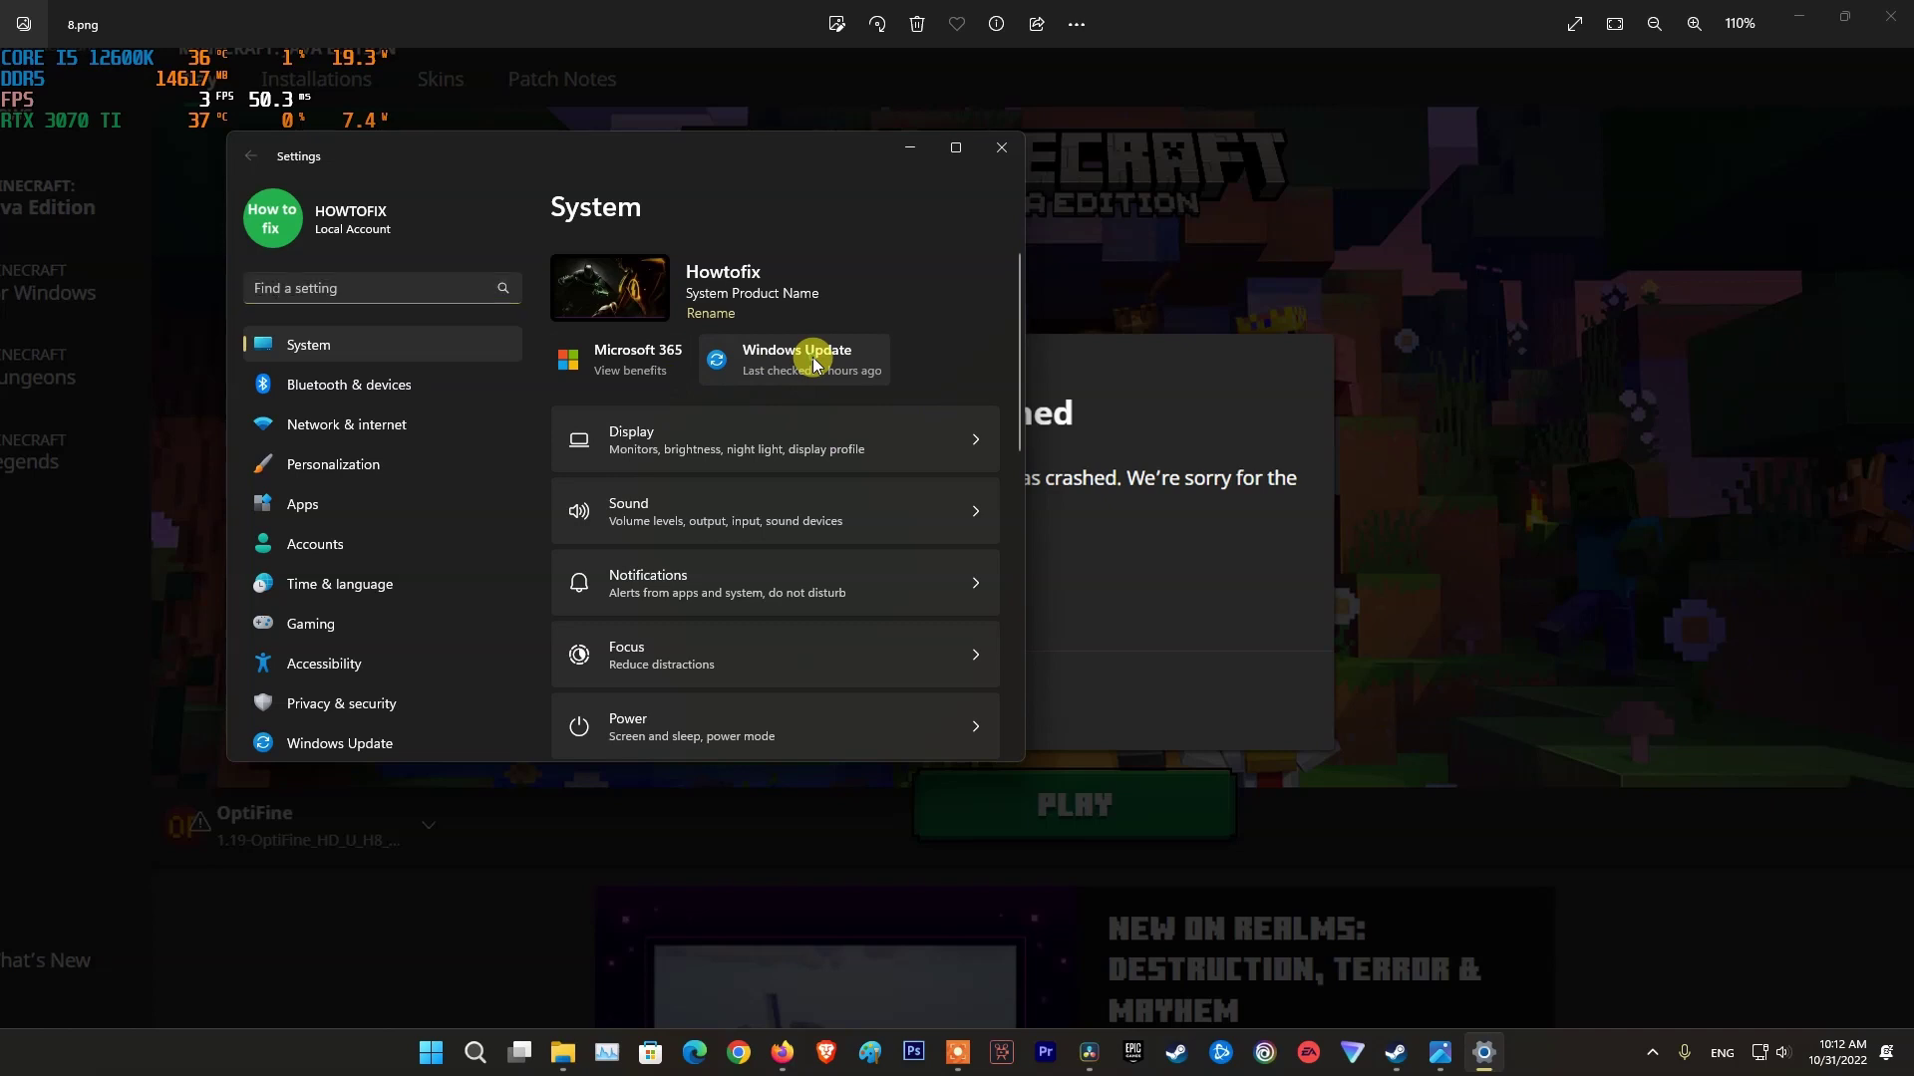
pyautogui.click(813, 360)
pyautogui.moveTo(1026, 201); pyautogui.dragTo(1516, 202)
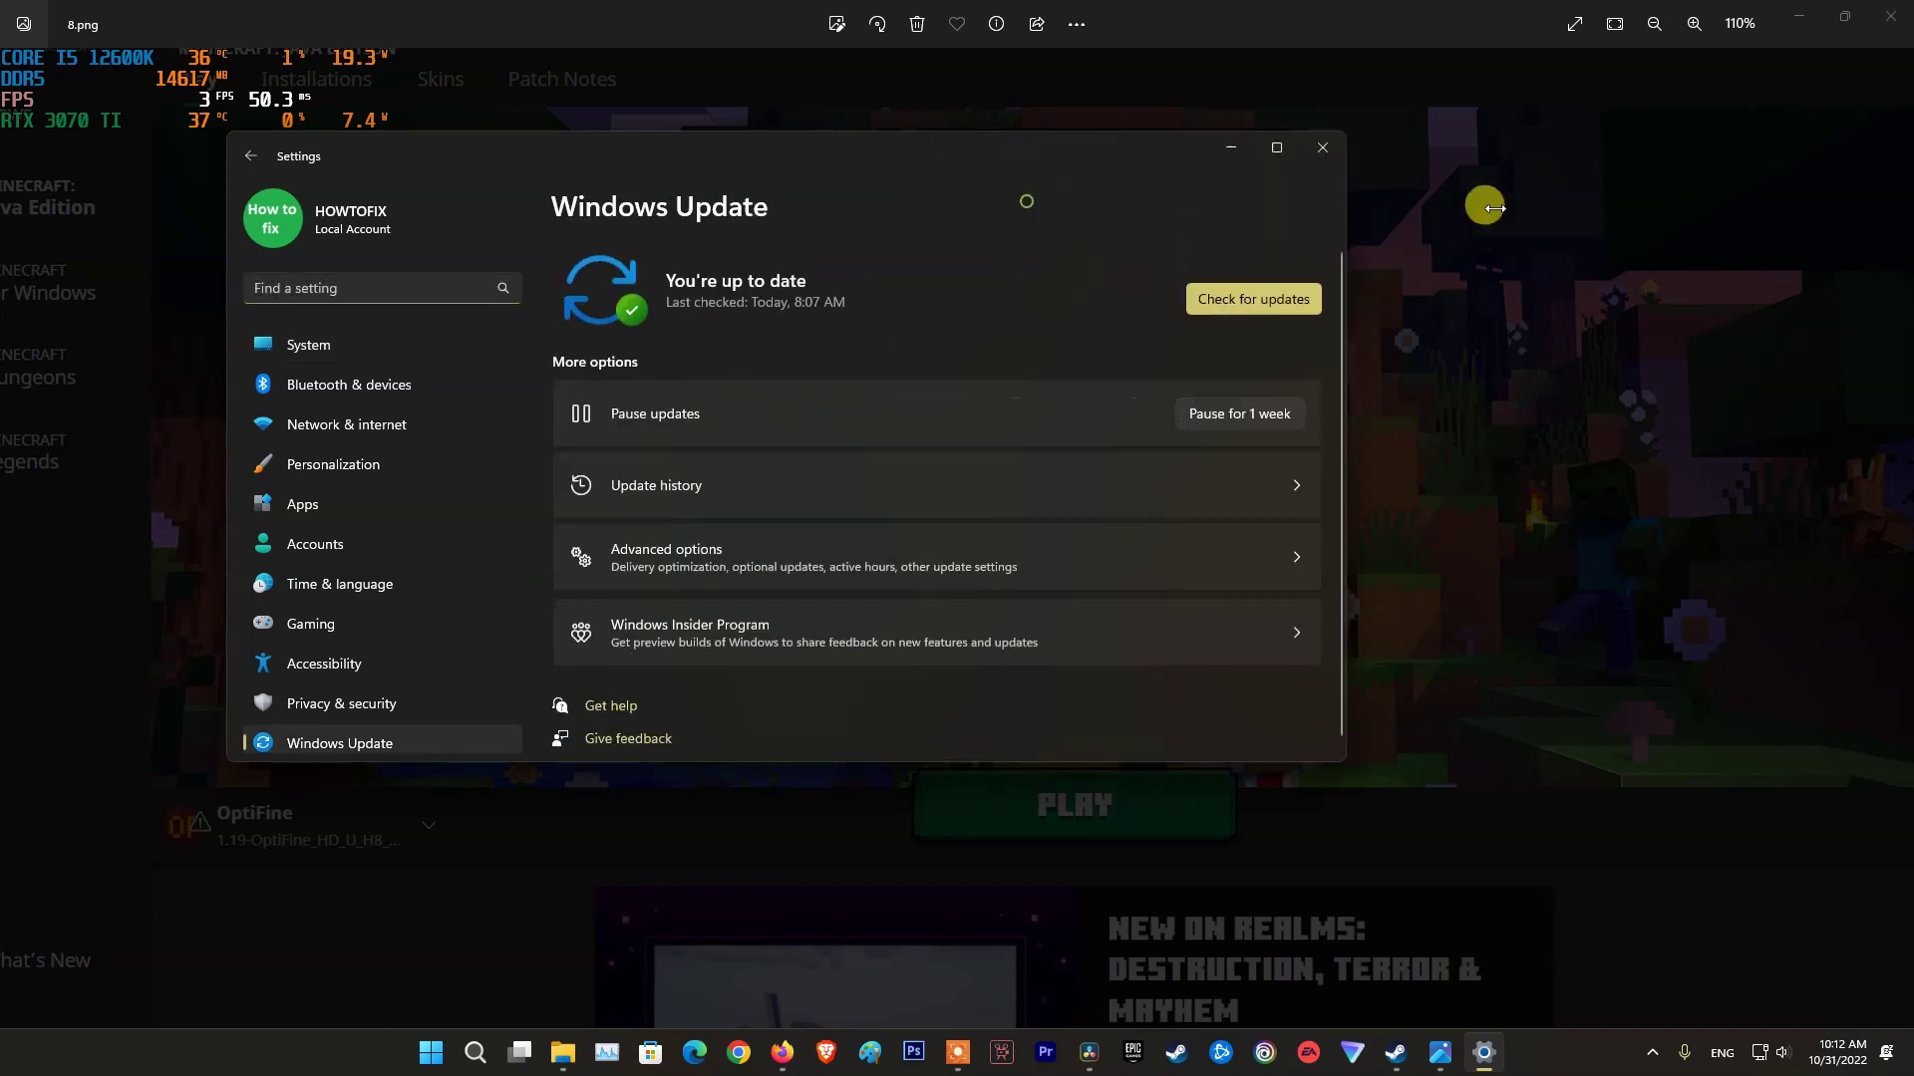
pyautogui.click(1407, 301)
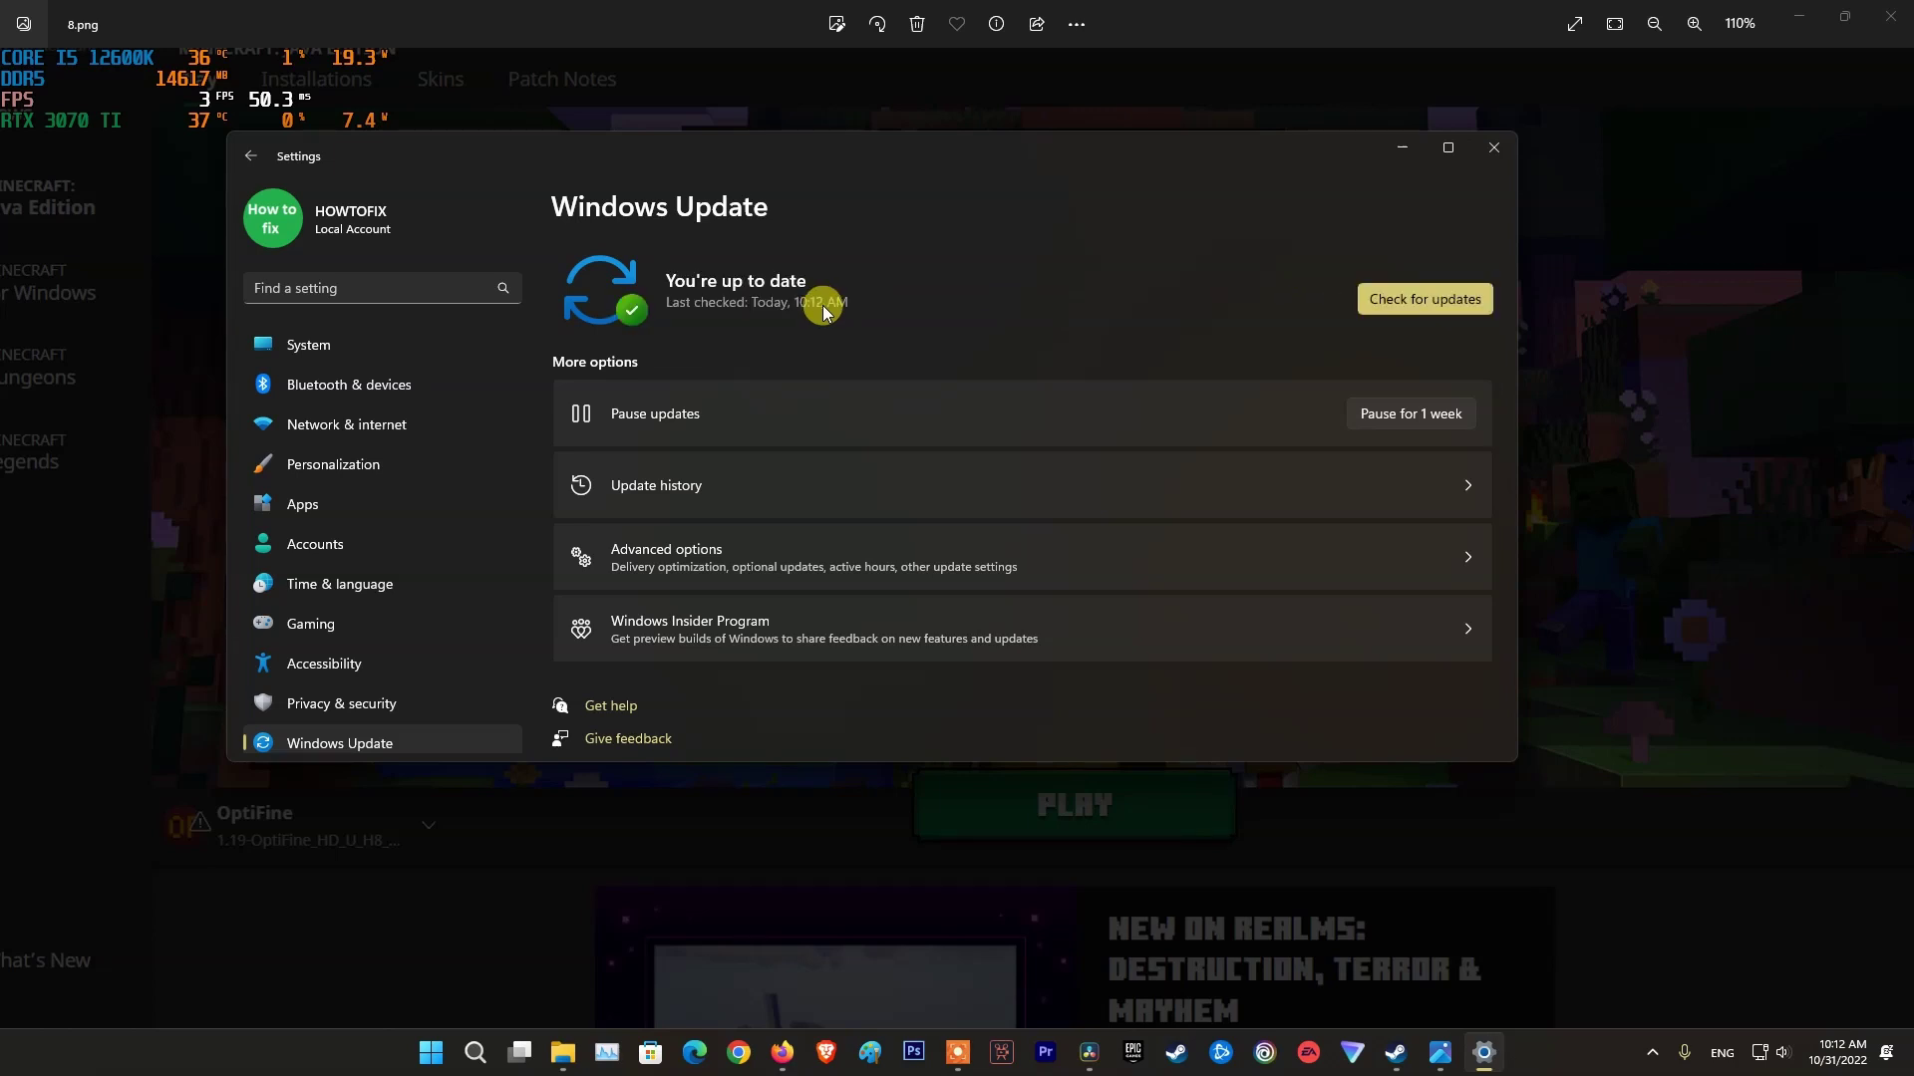
pyautogui.click(1491, 150)
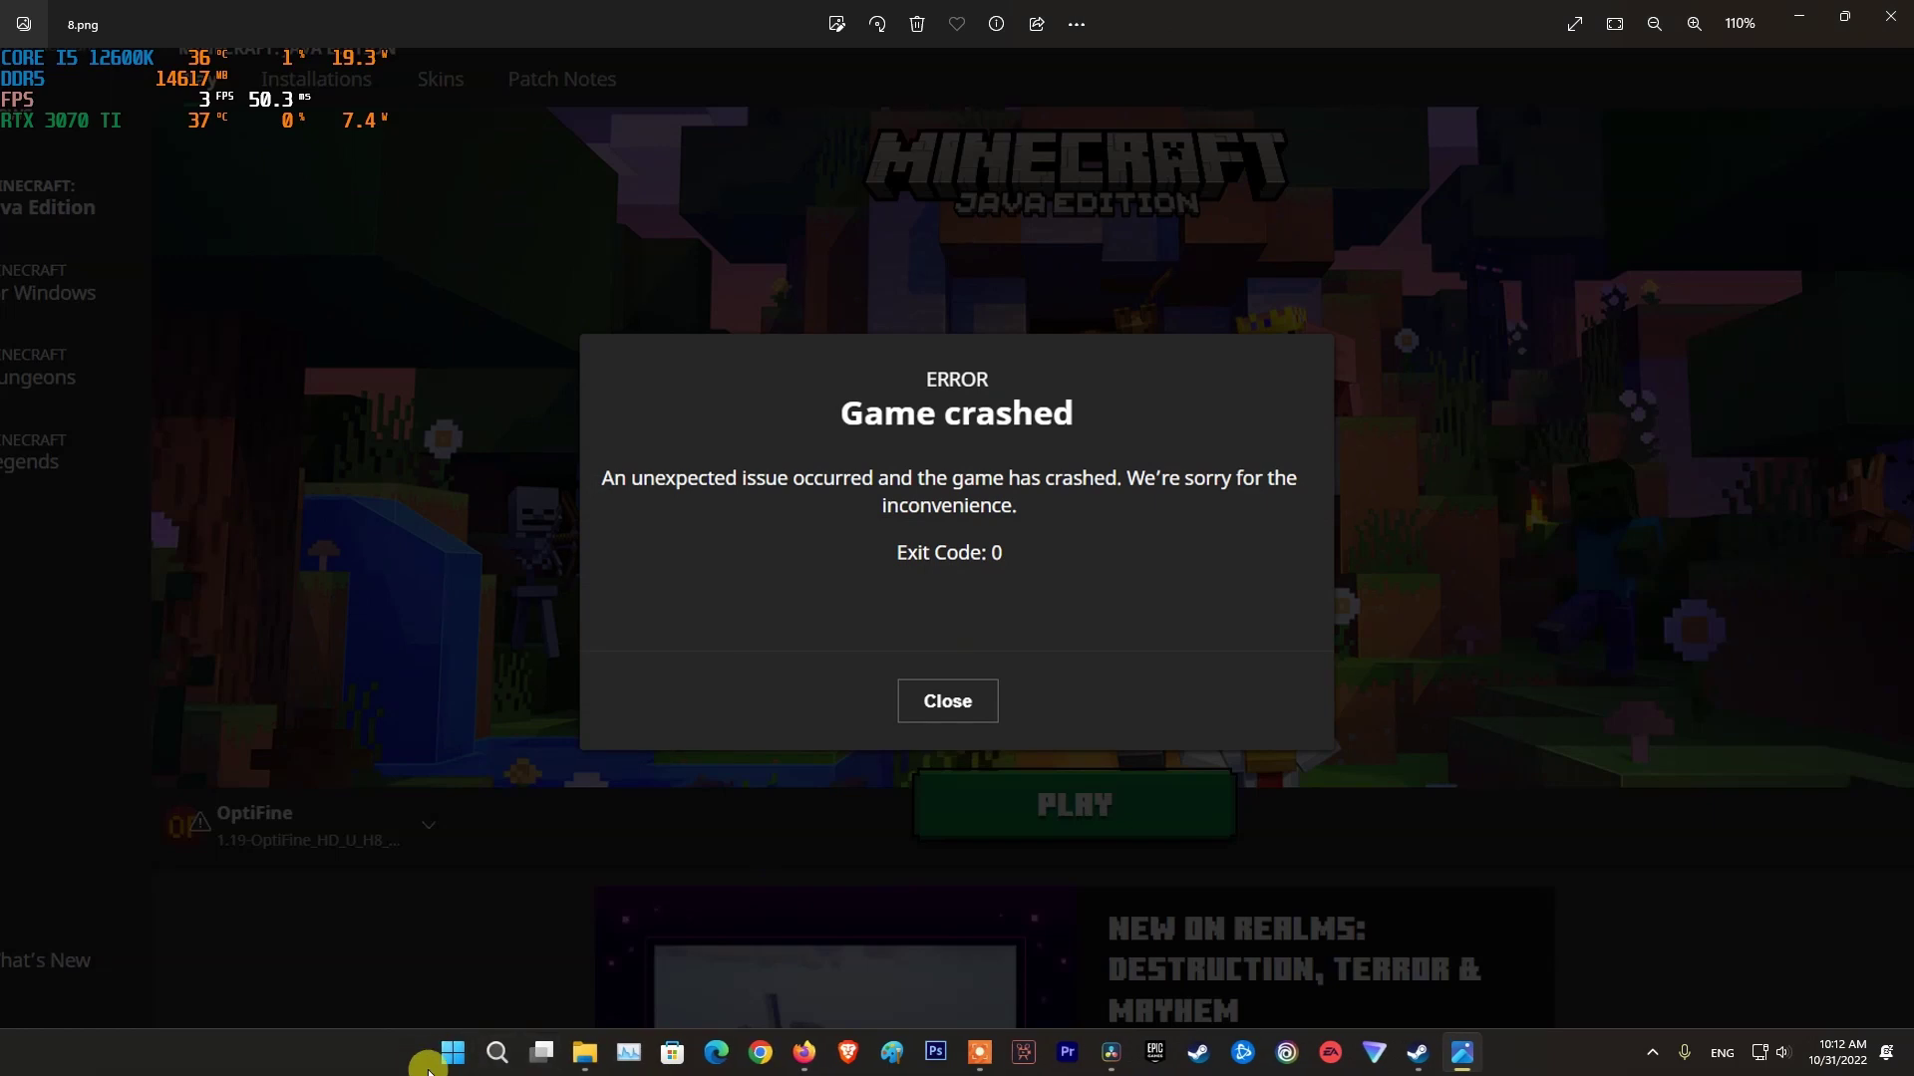
# - Bring up the computer's power options
pyautogui.click(452, 1053)
pyautogui.click(1201, 985)
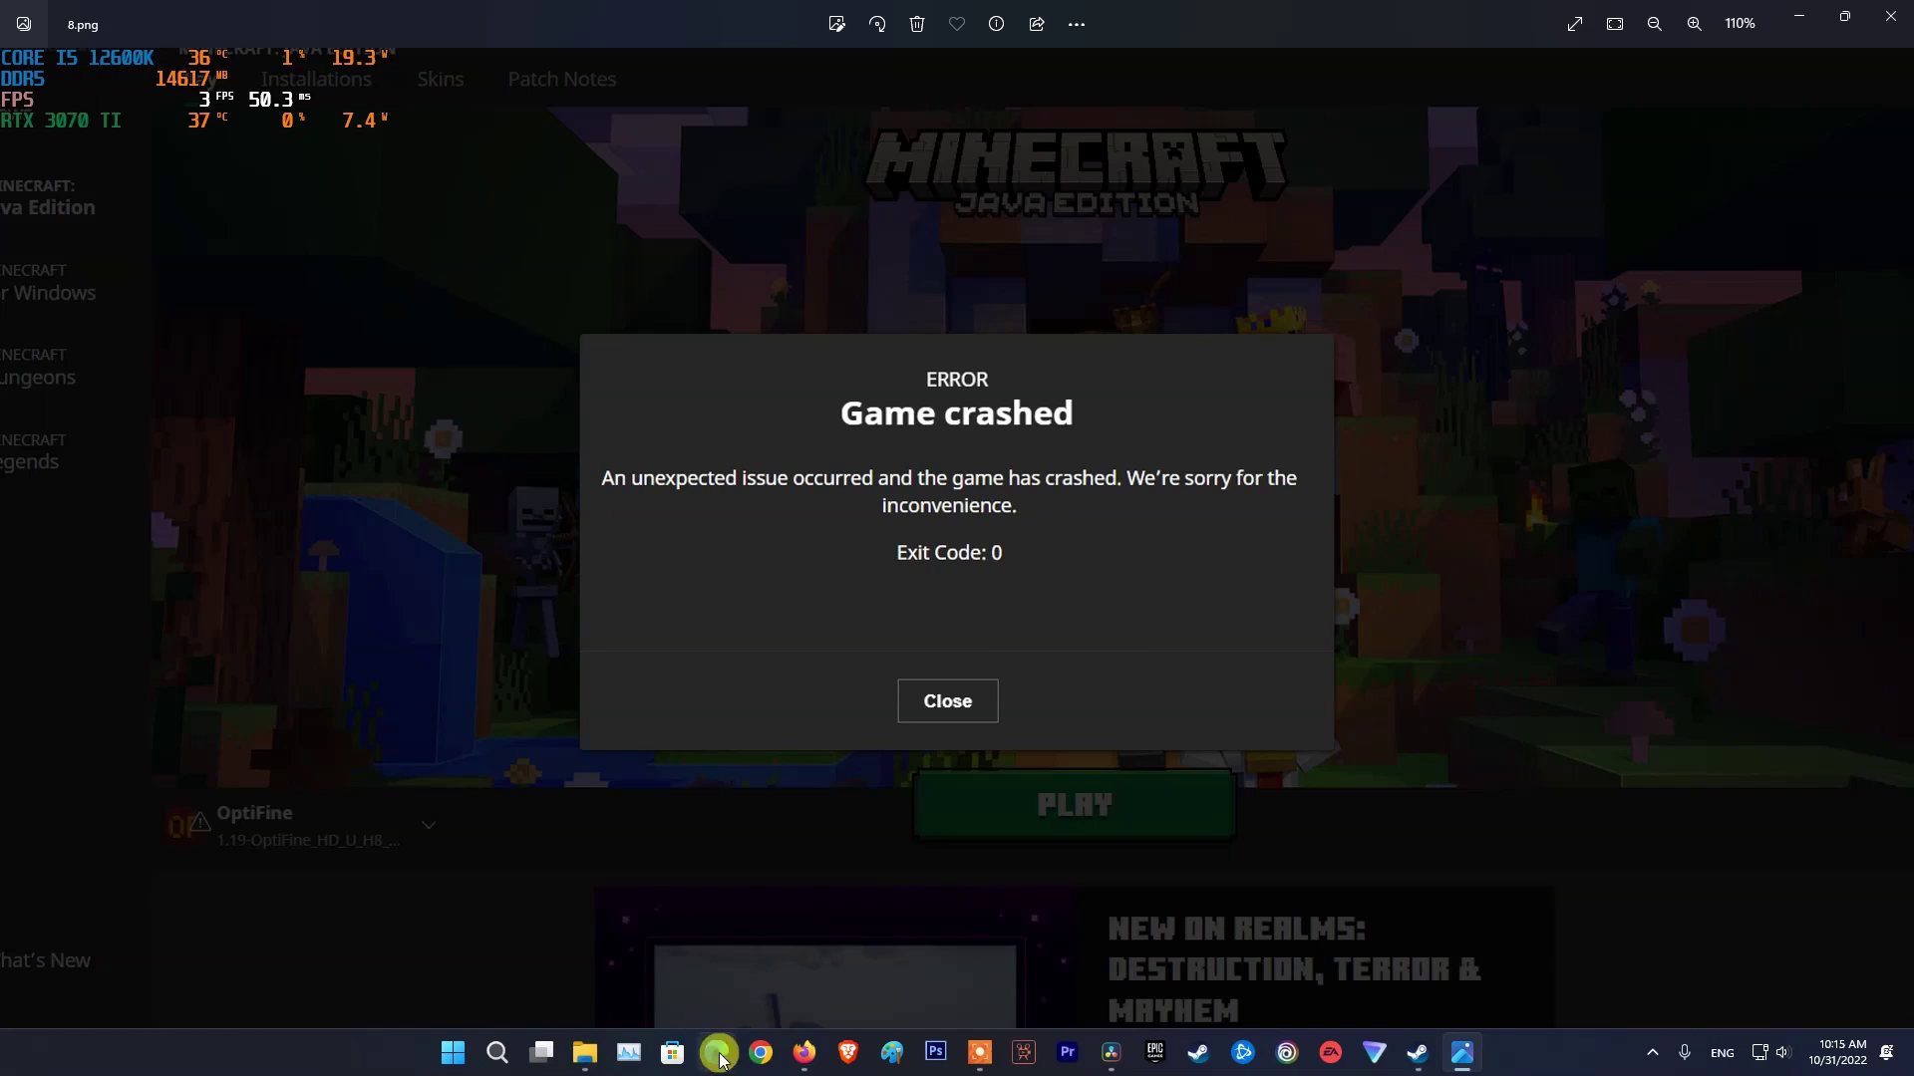
pyautogui.click(717, 1054)
pyautogui.write('https://minecrafthopper.net/help/known-incompatible-software/')
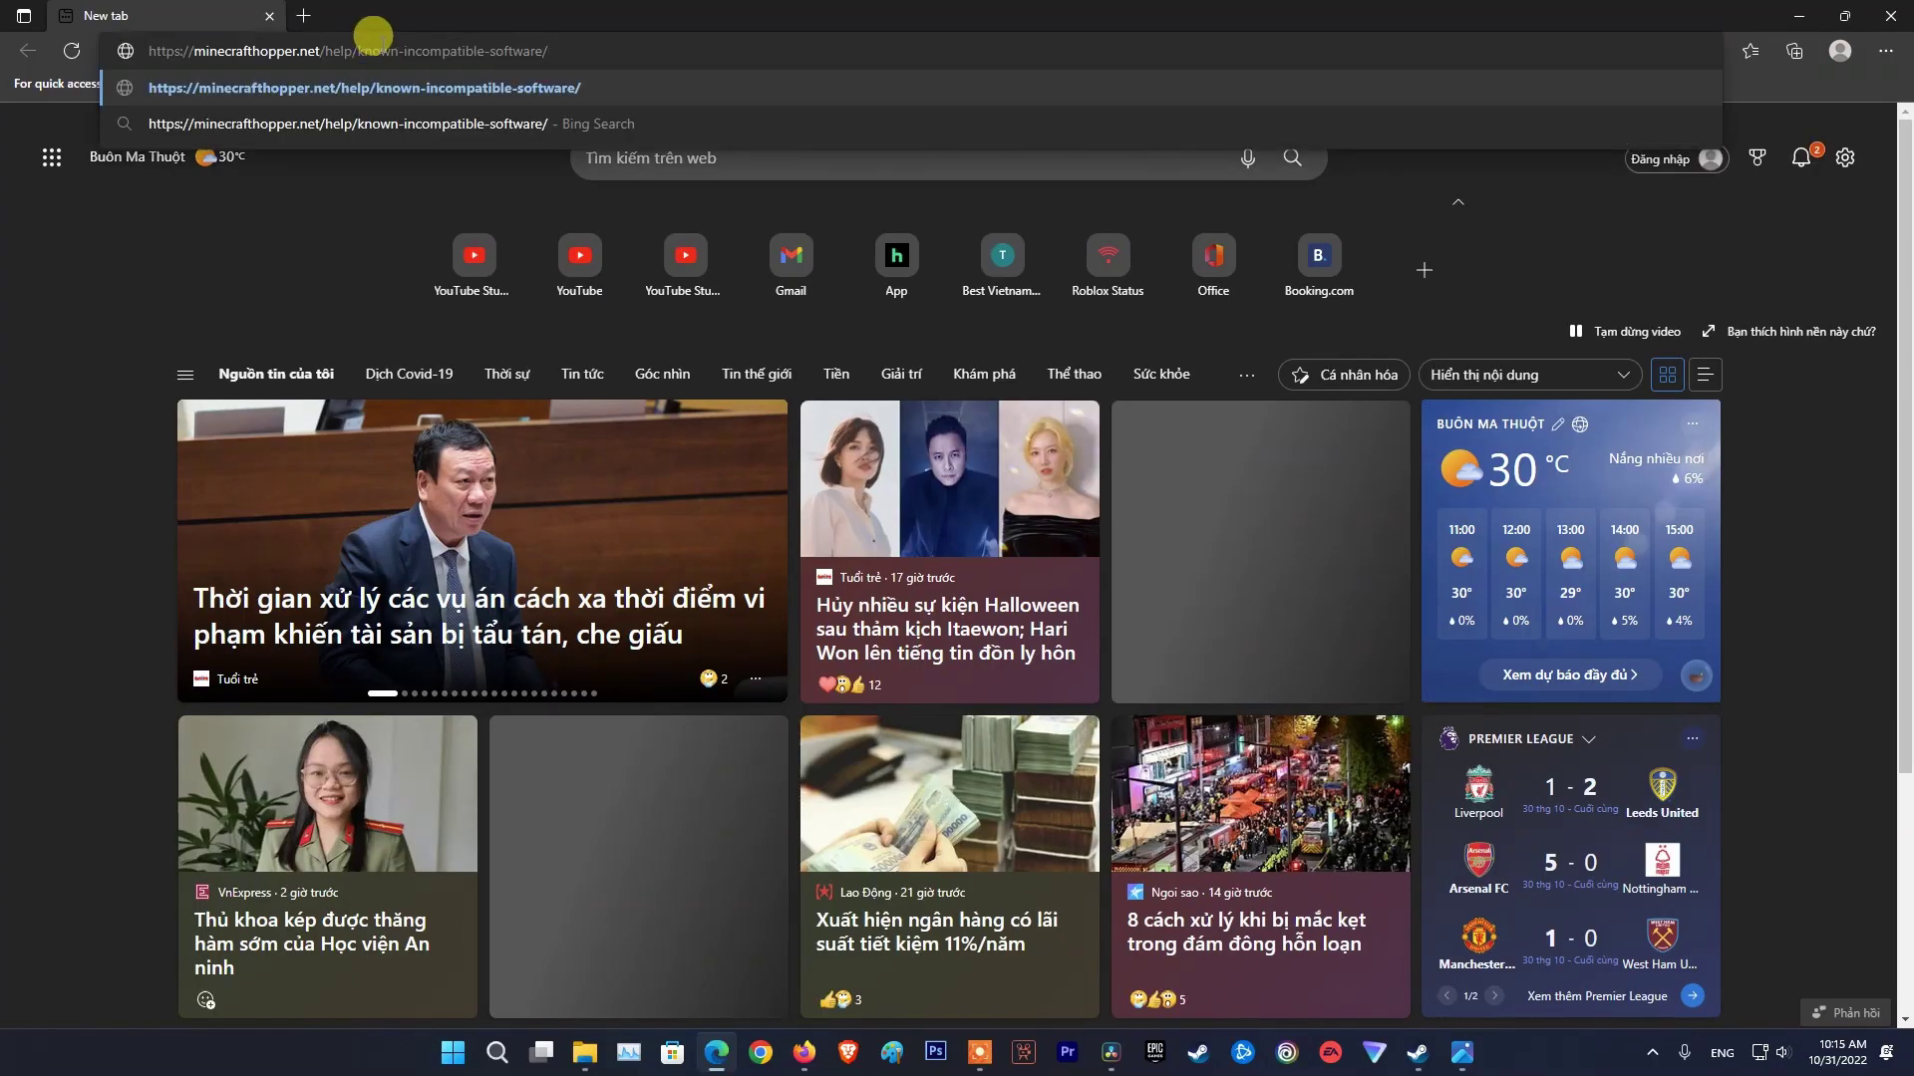
pyautogui.press('Return')
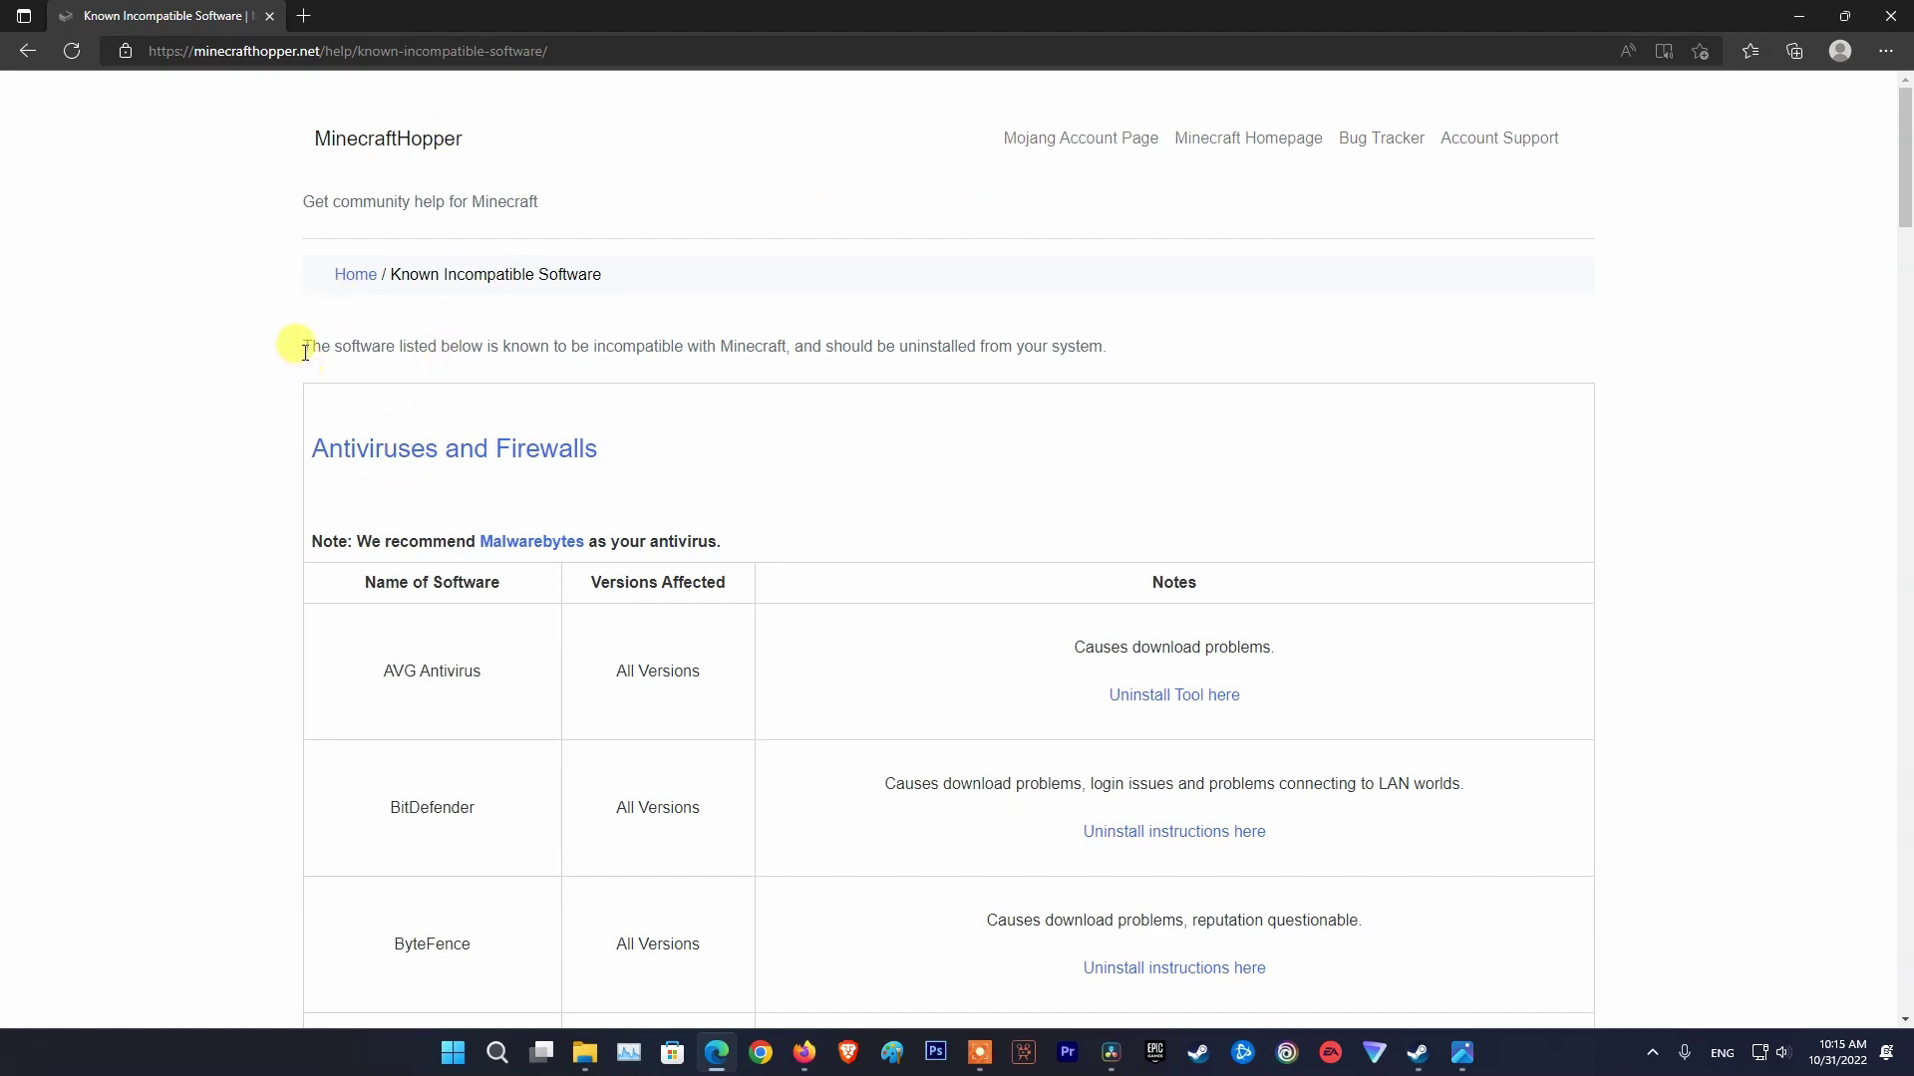
pyautogui.moveTo(357, 348); pyautogui.dragTo(1175, 363)
pyautogui.scroll(-4, 1166, 435)
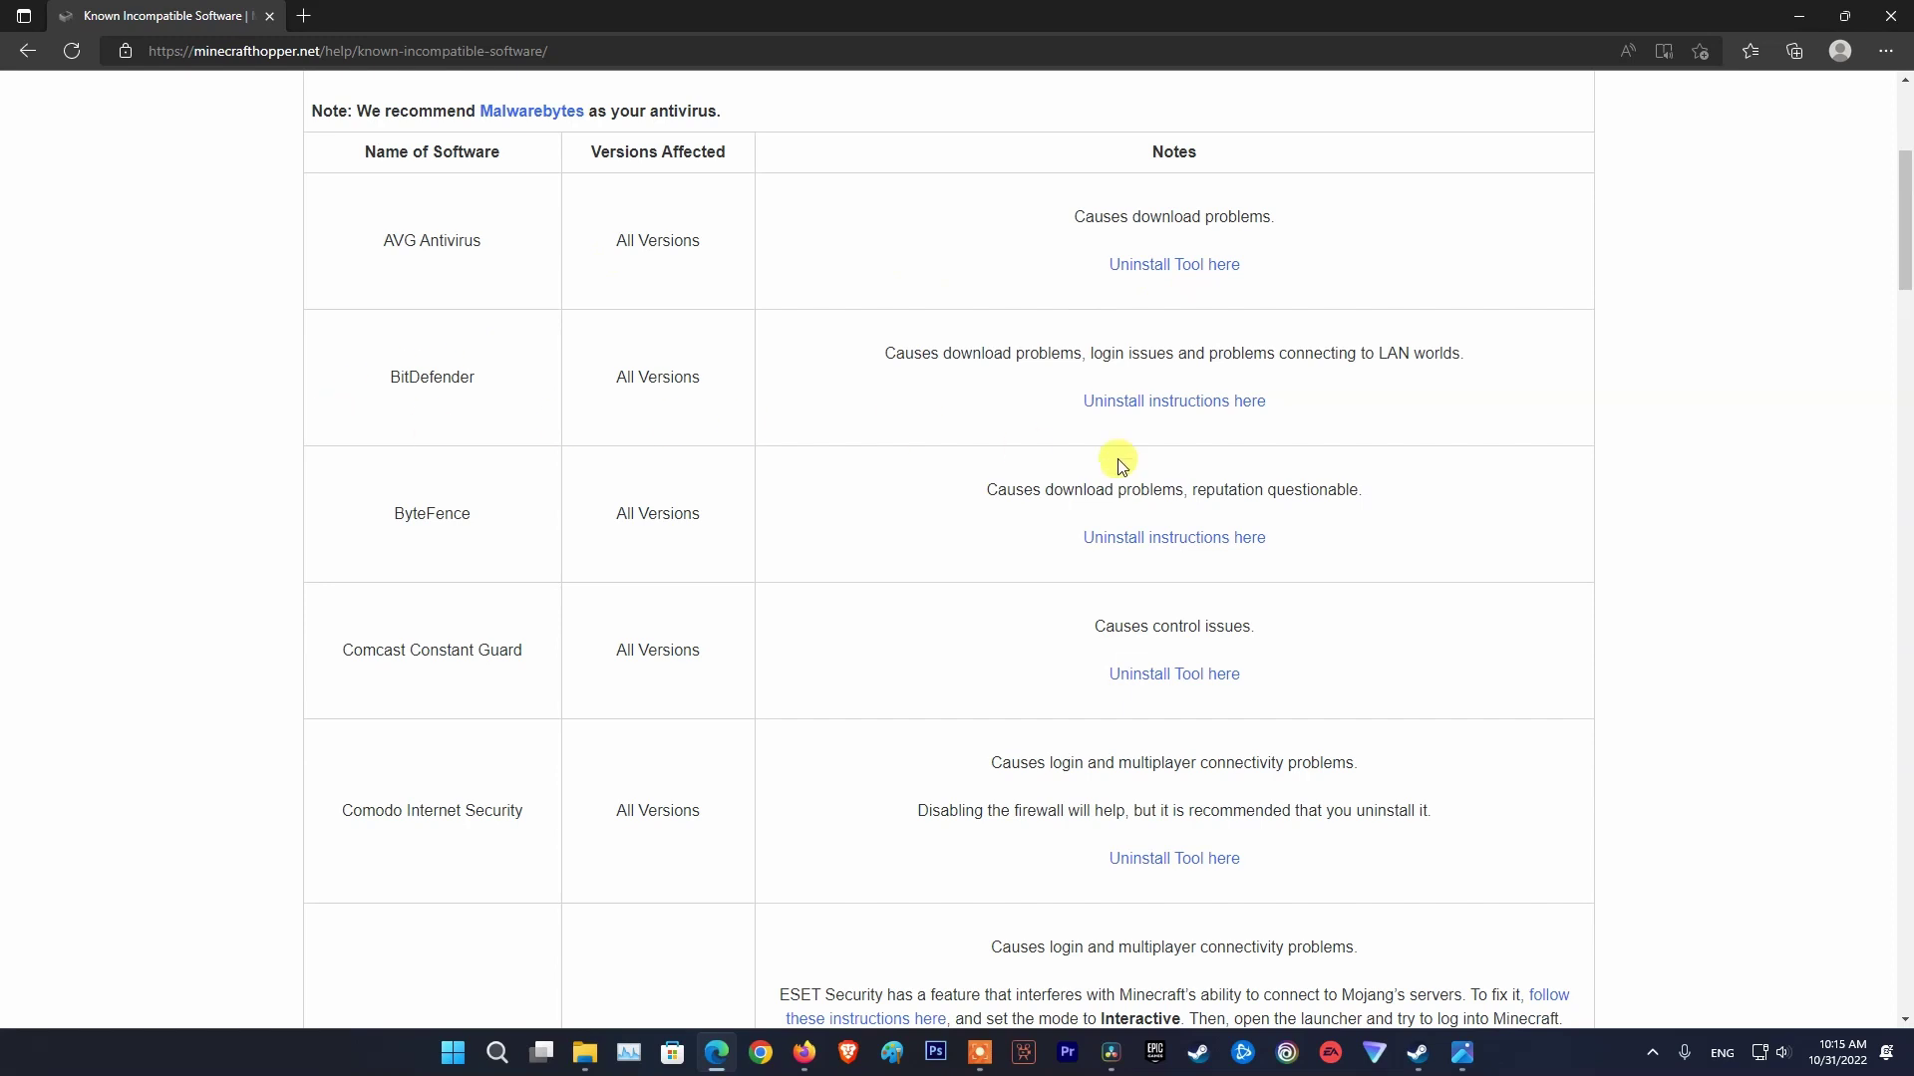
pyautogui.scroll(-9, 445, 683)
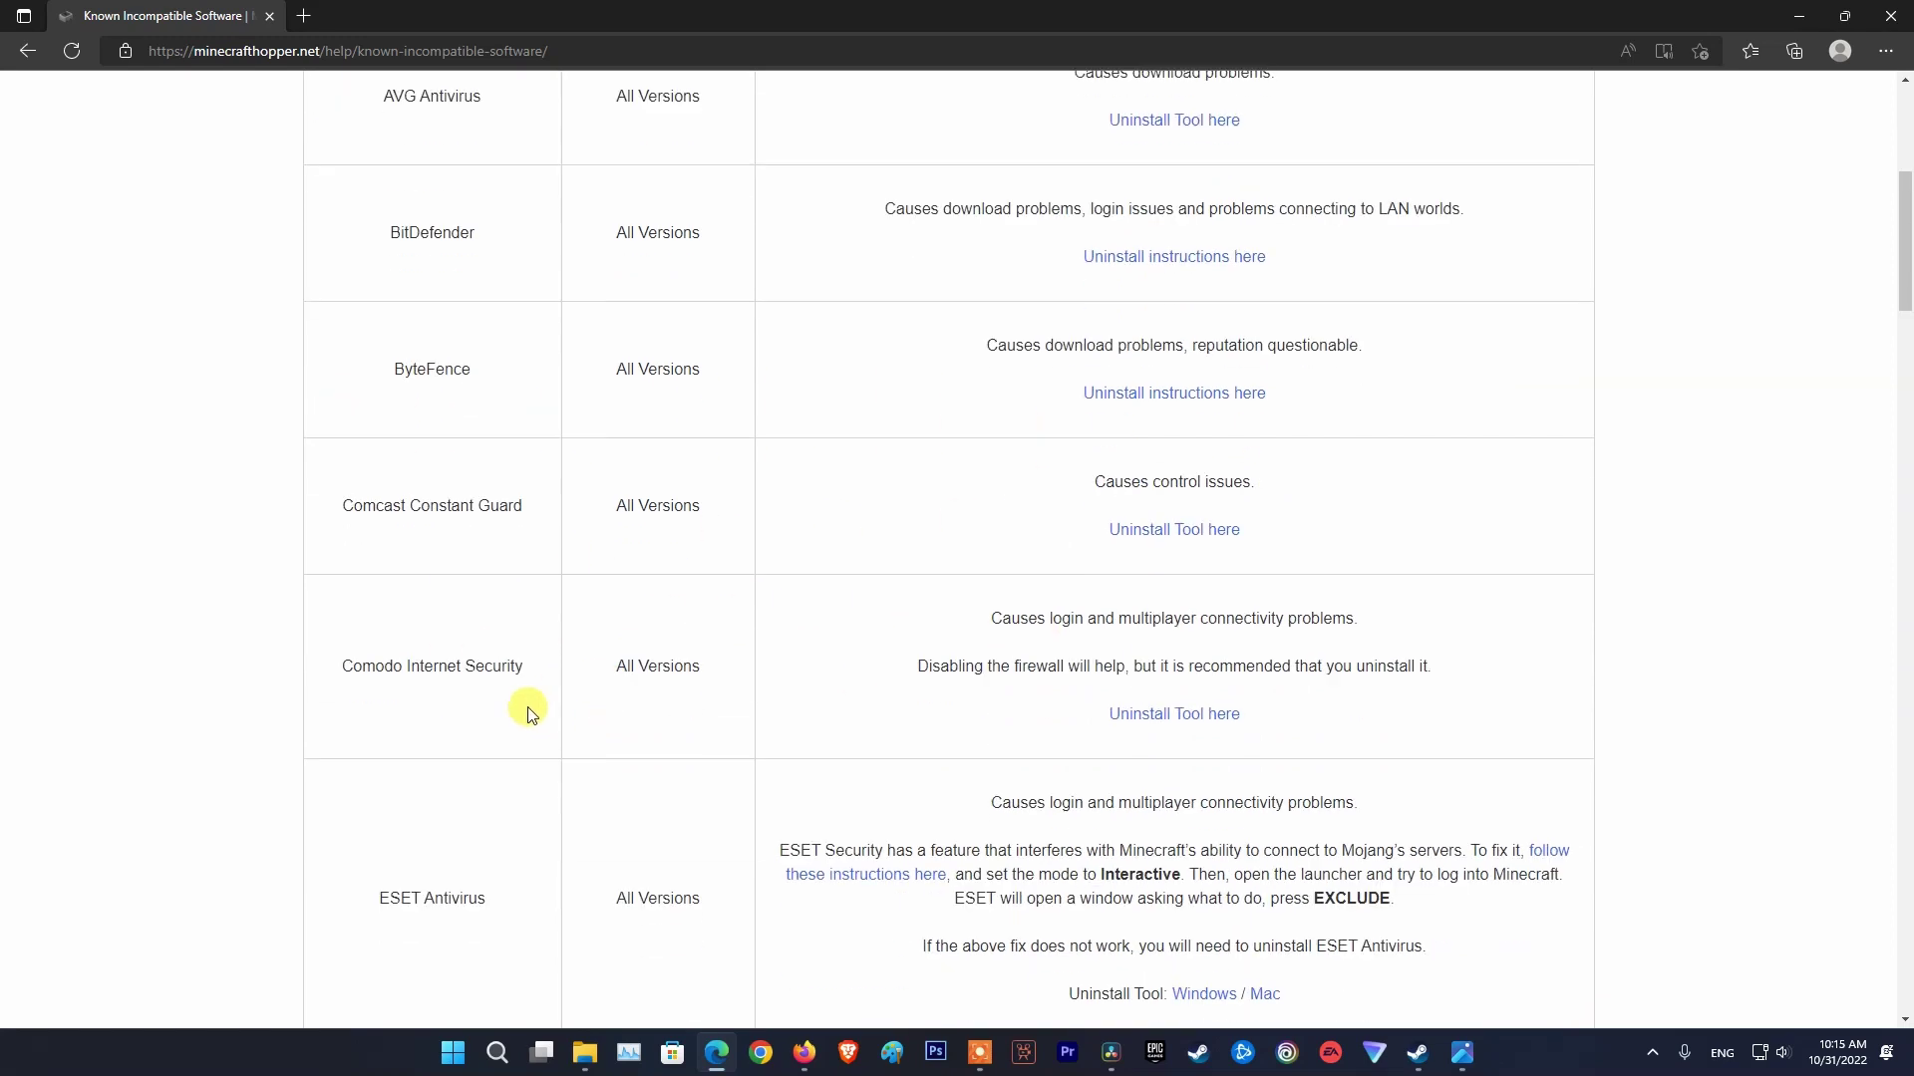
pyautogui.scroll(-10, 555, 712)
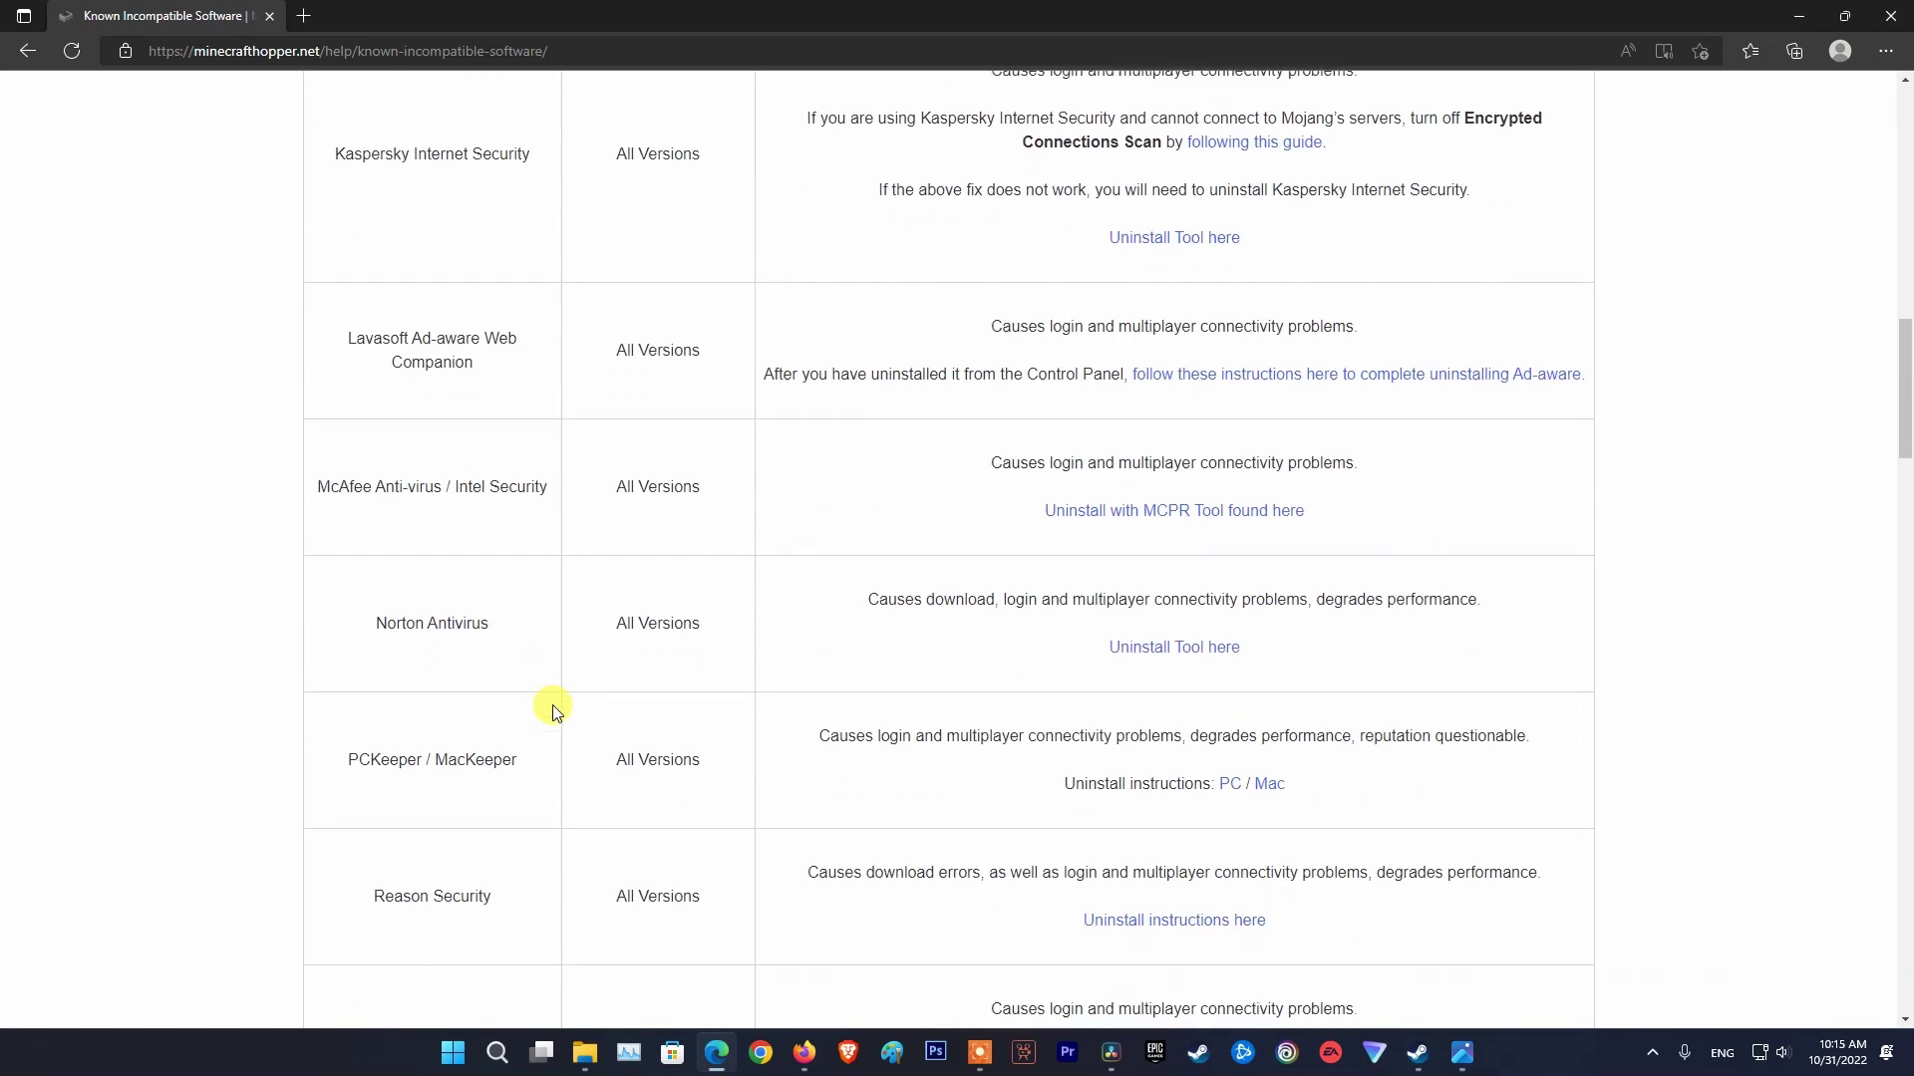
pyautogui.scroll(-15, 631, 644)
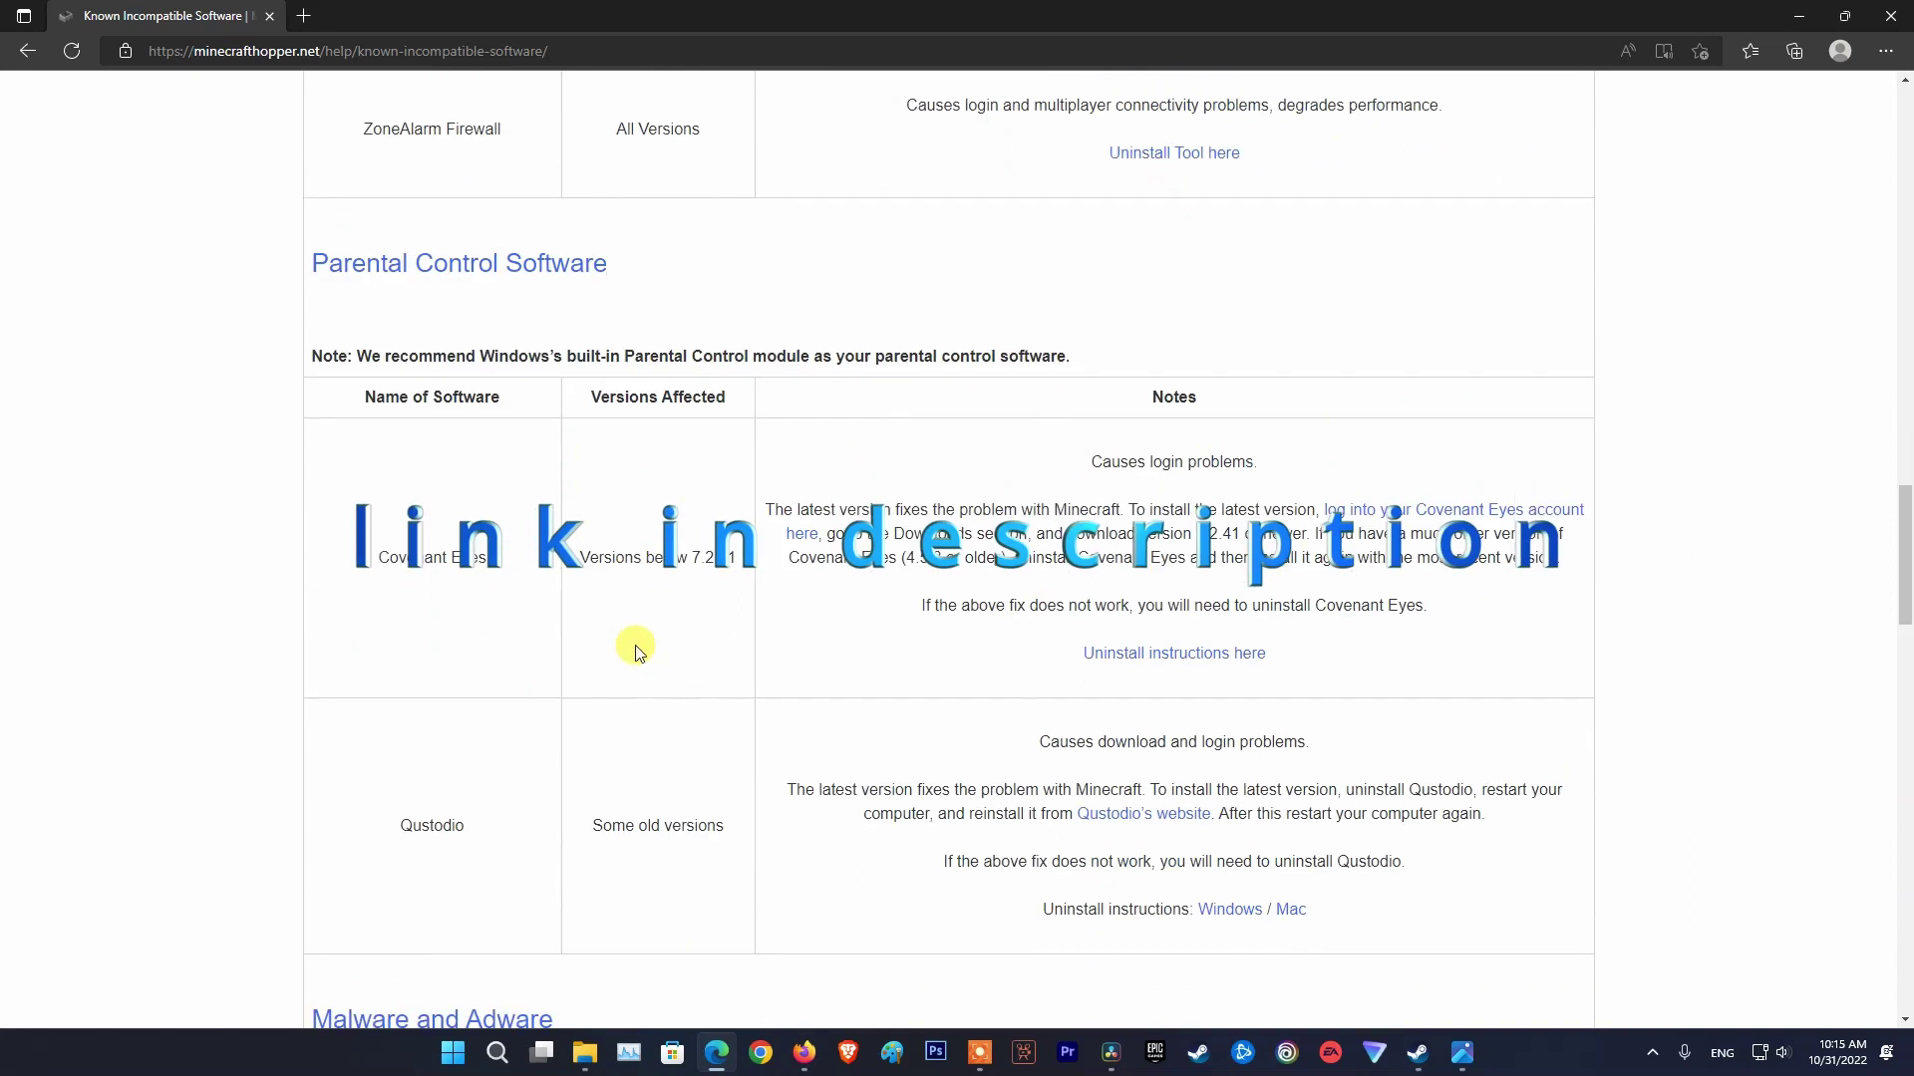
pyautogui.scroll(-15, 632, 644)
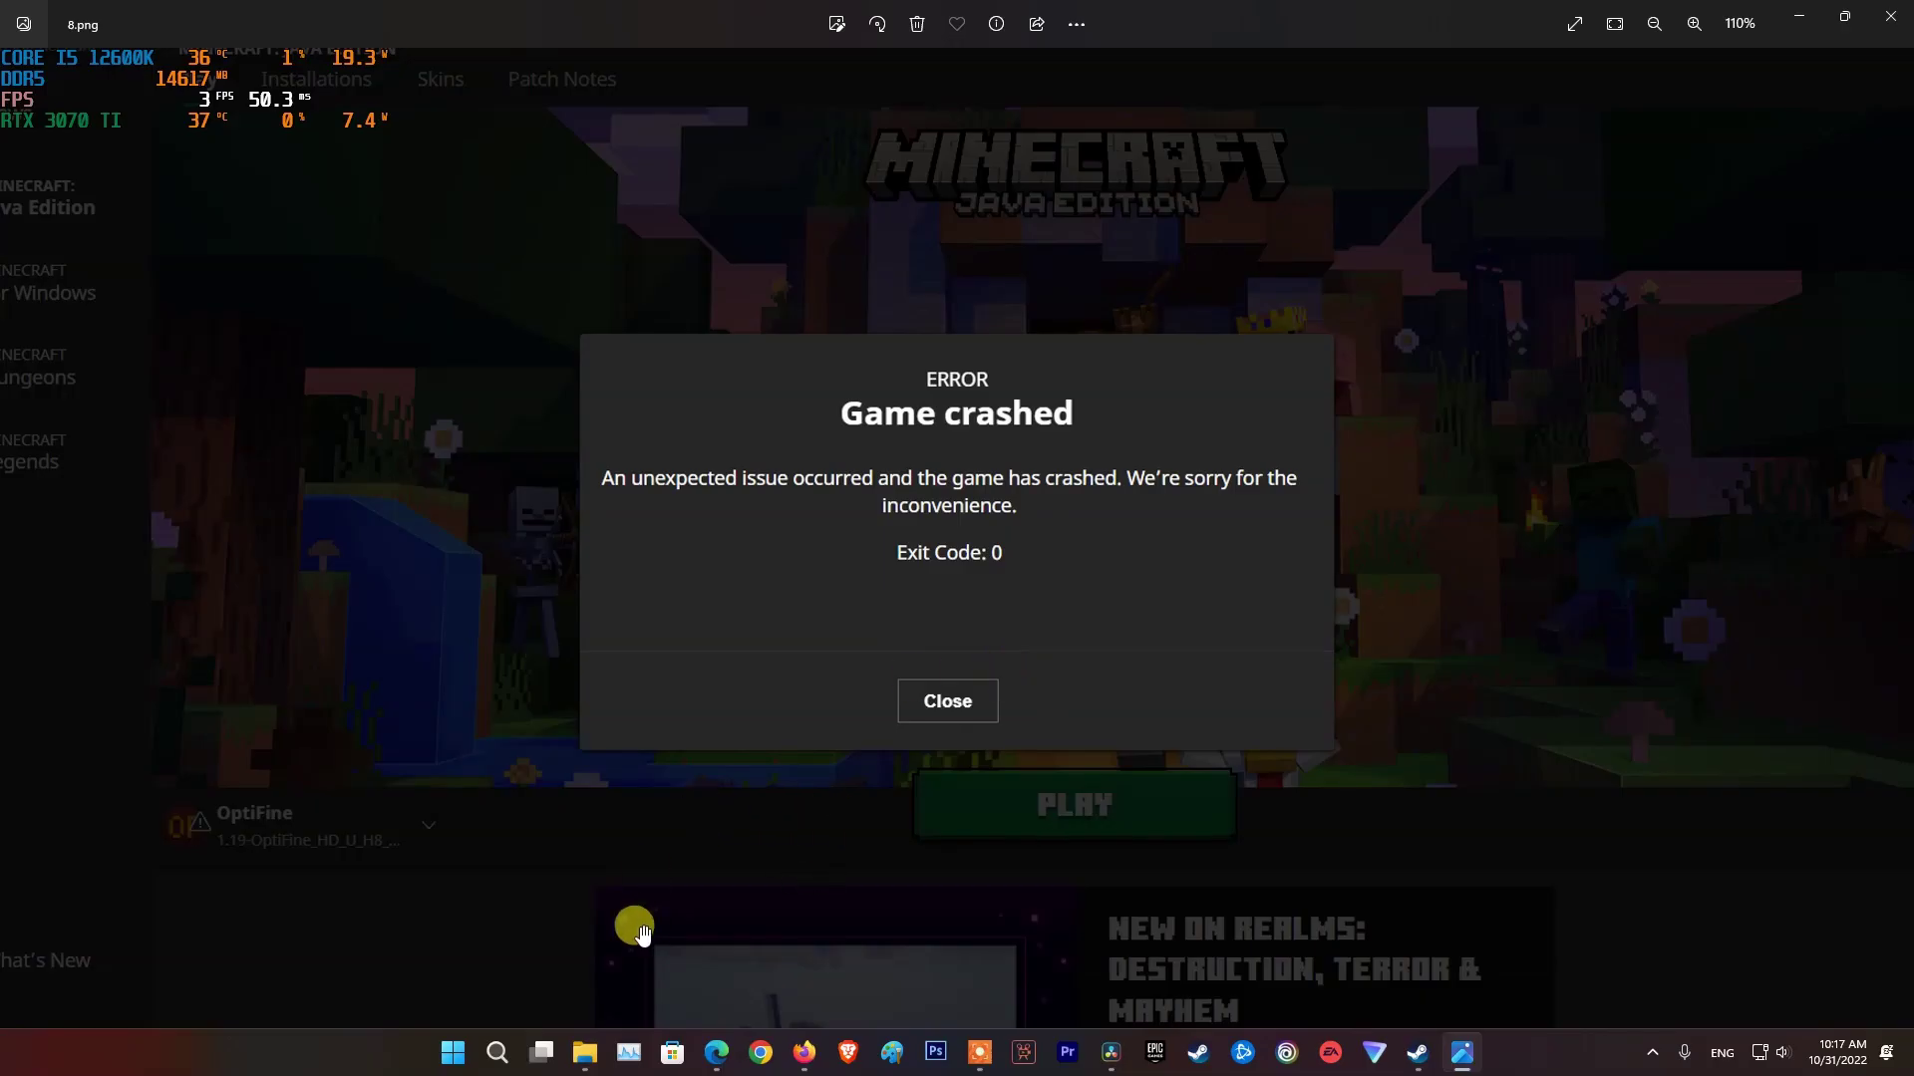
# - Run %AppData% to open the Roaming folder and go to the mods folder inside .minecraft
pyautogui.press('super+r')
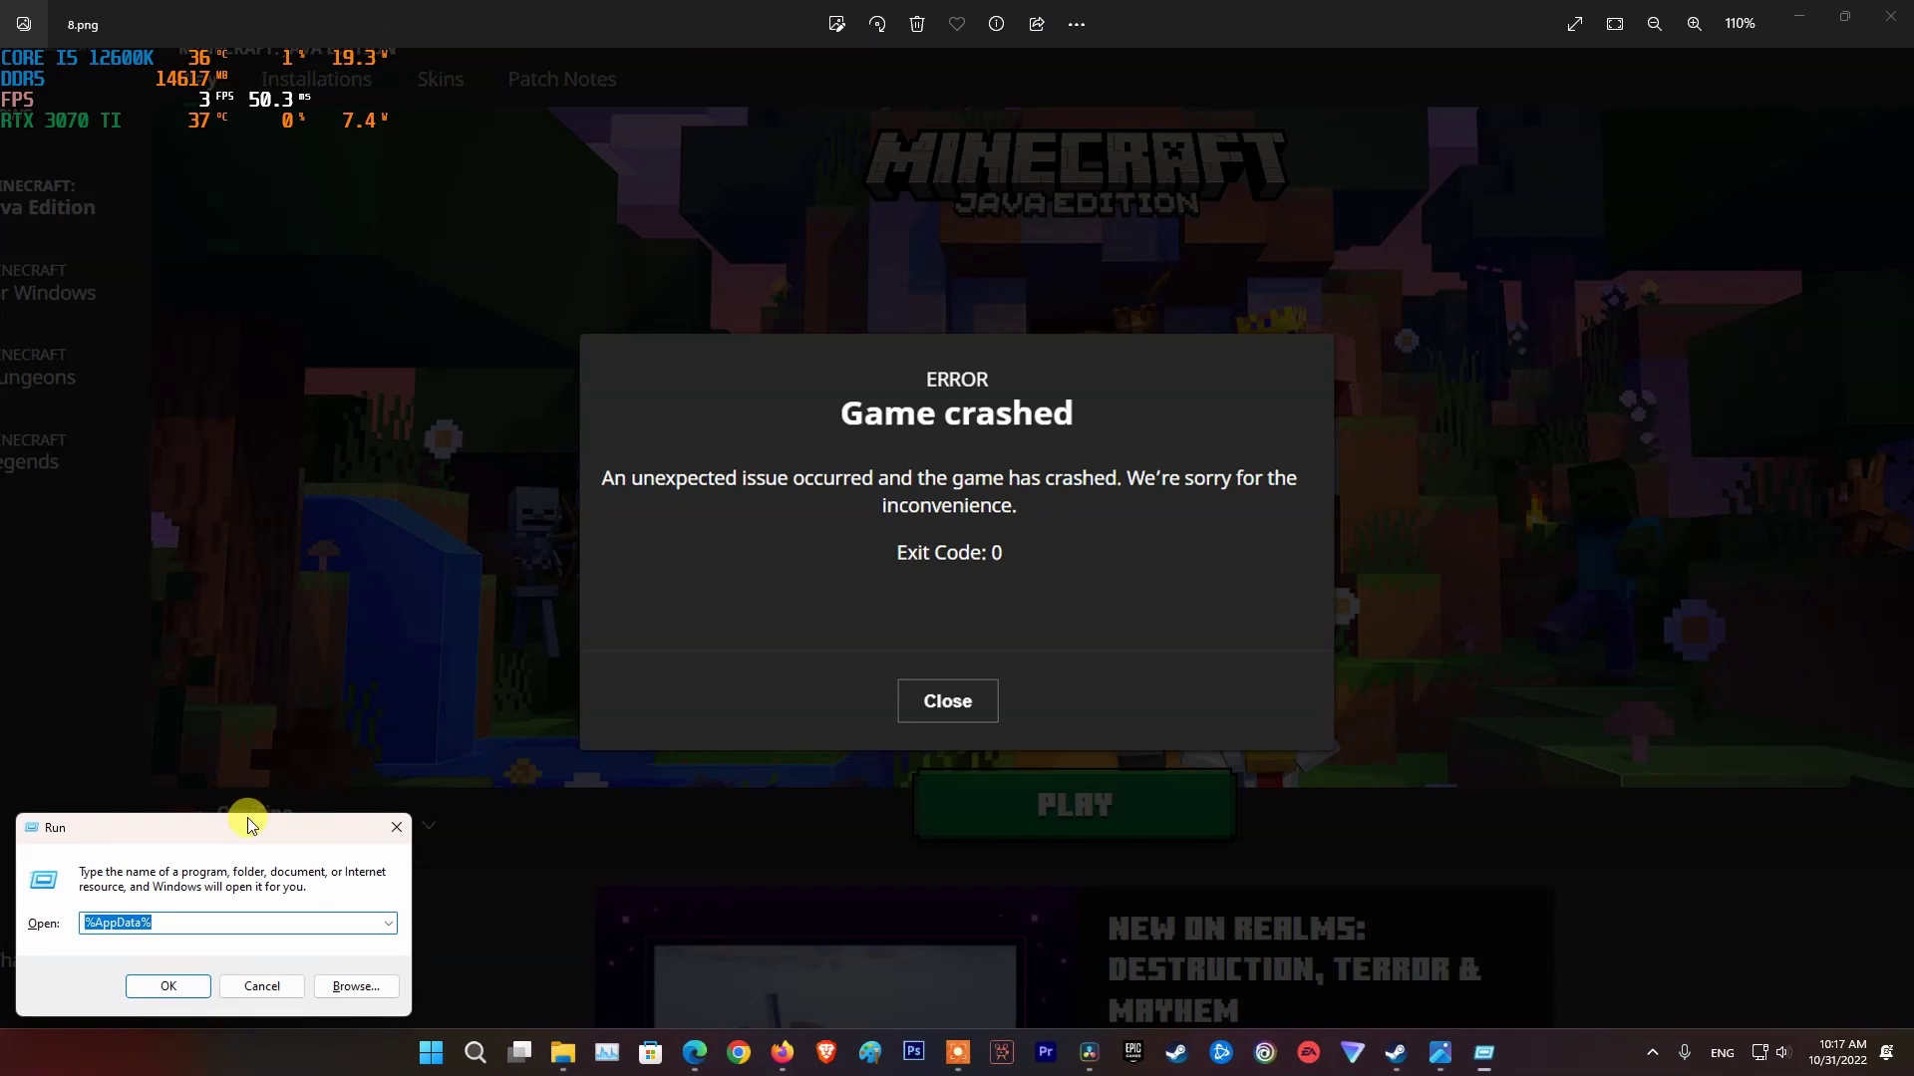
pyautogui.moveTo(247, 817); pyautogui.dragTo(1222, 480)
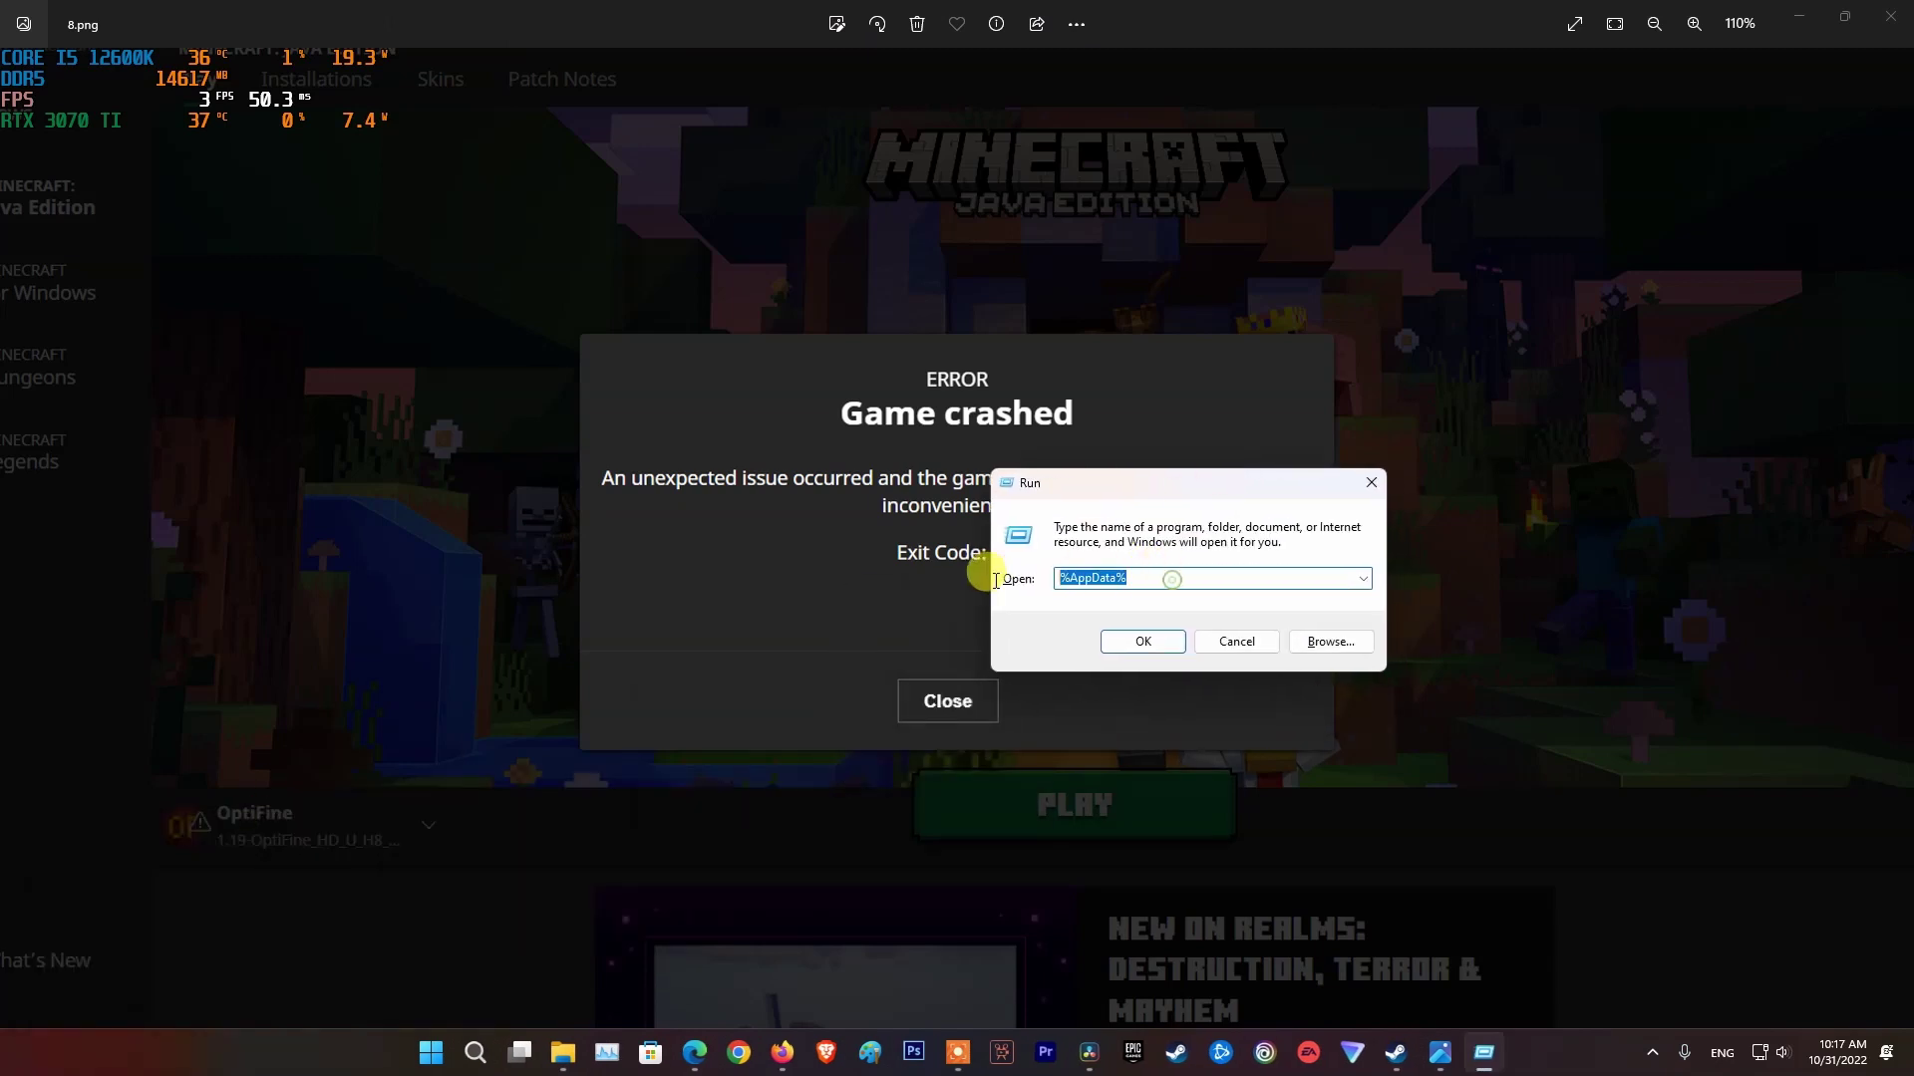
pyautogui.click(1143, 645)
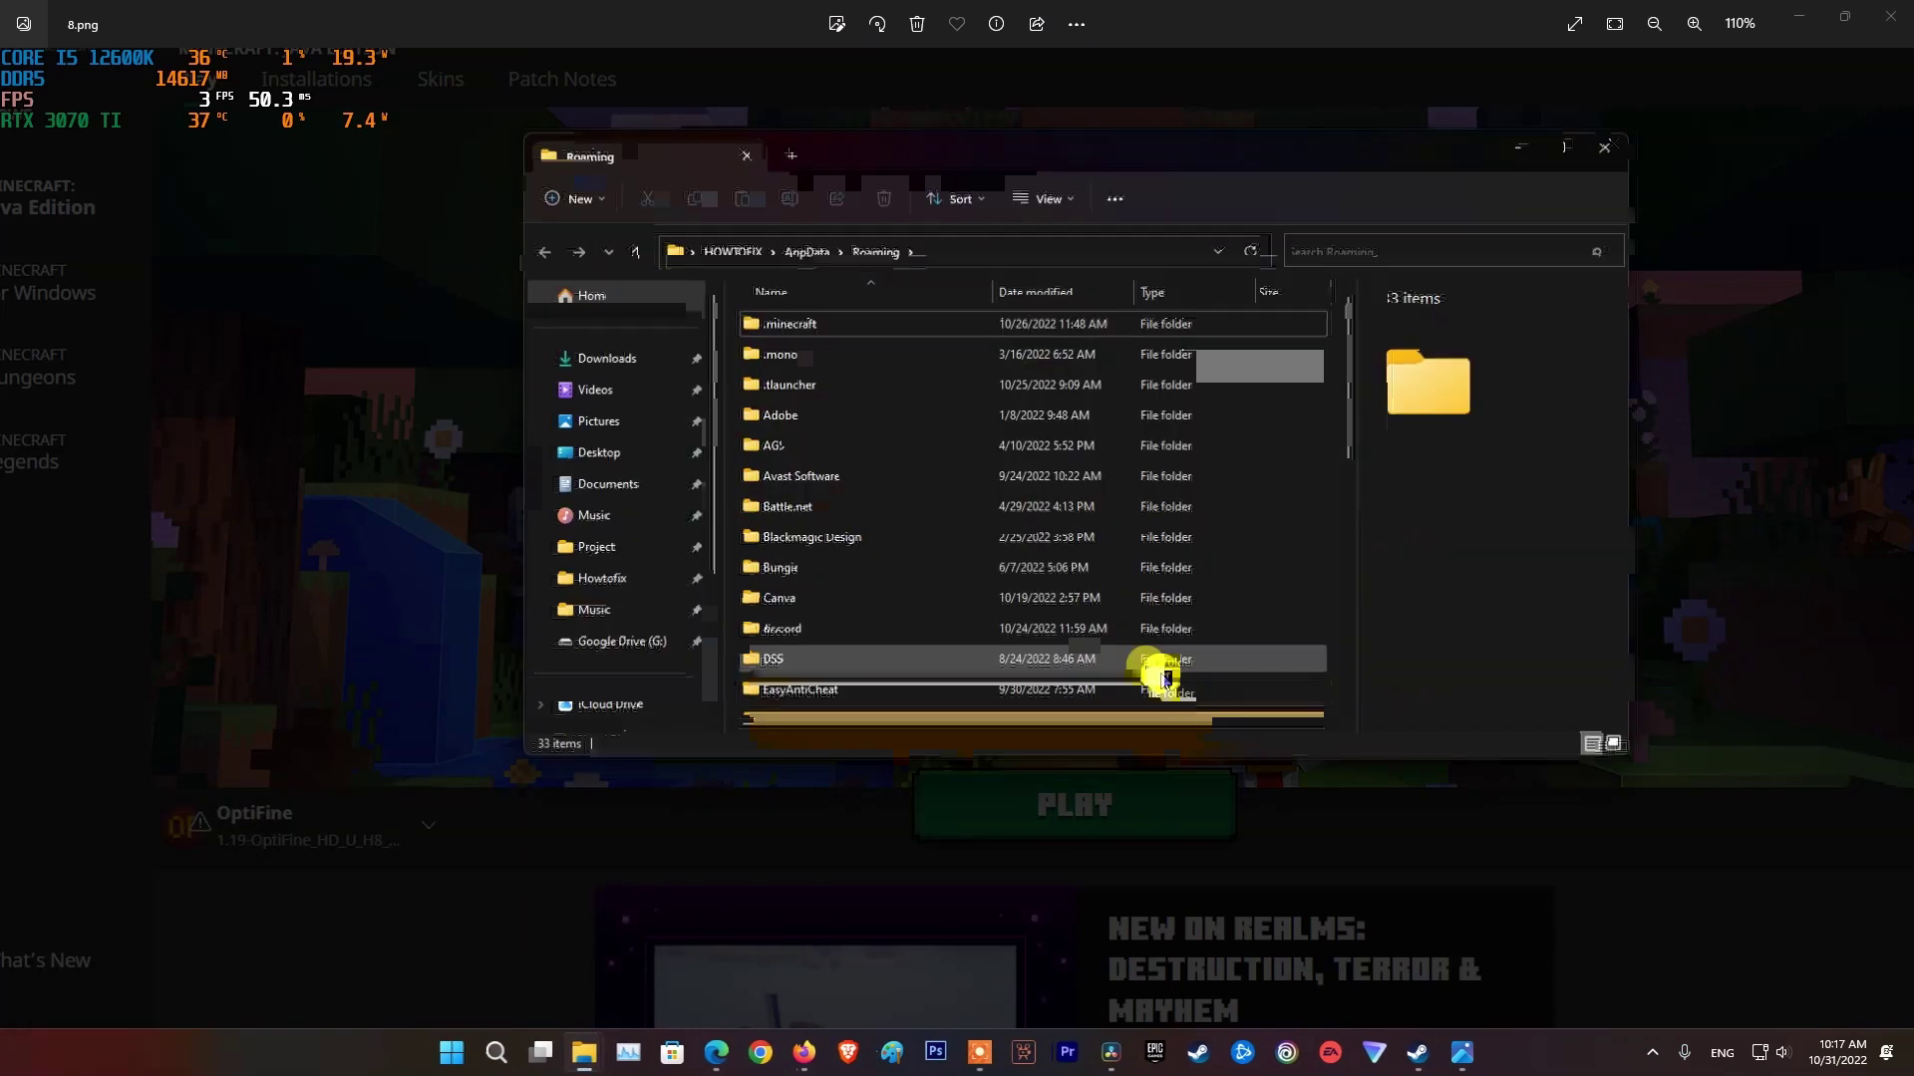
pyautogui.doubleClick(812, 322)
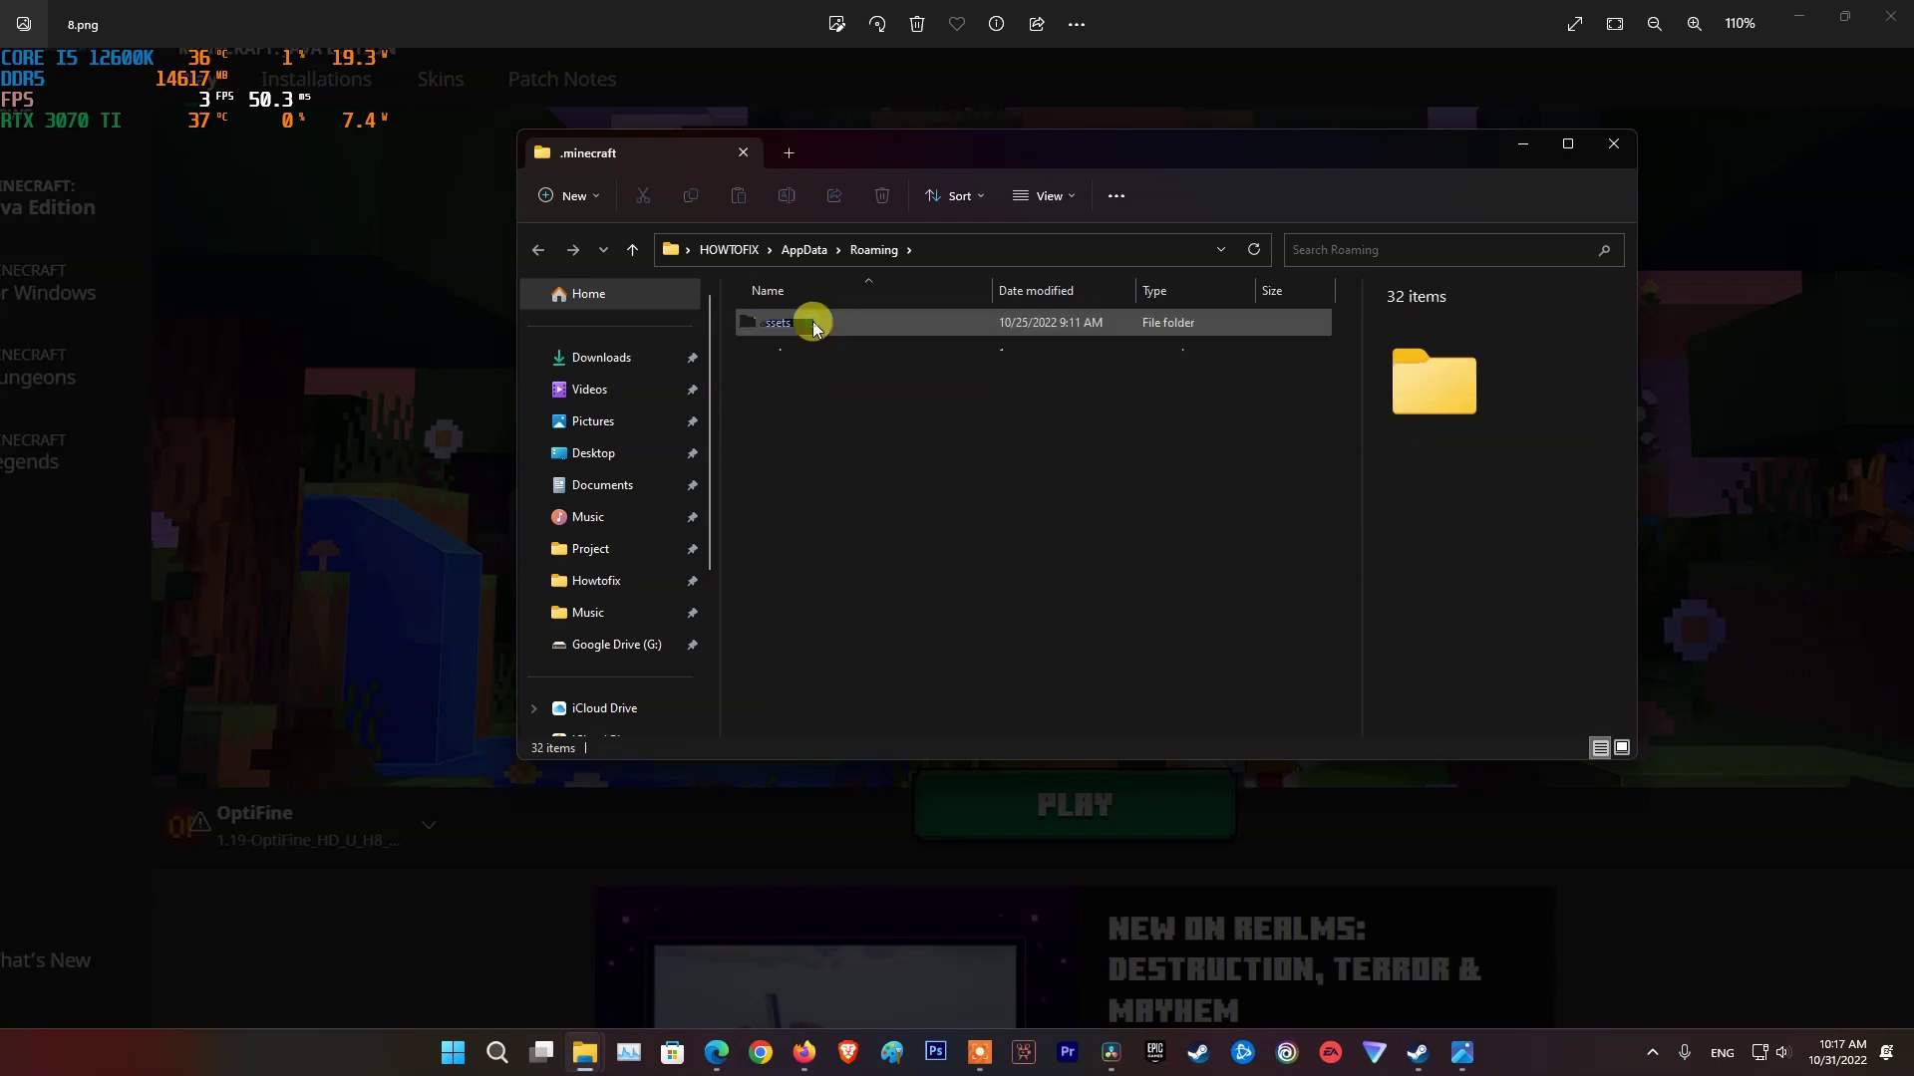
pyautogui.click(802, 447)
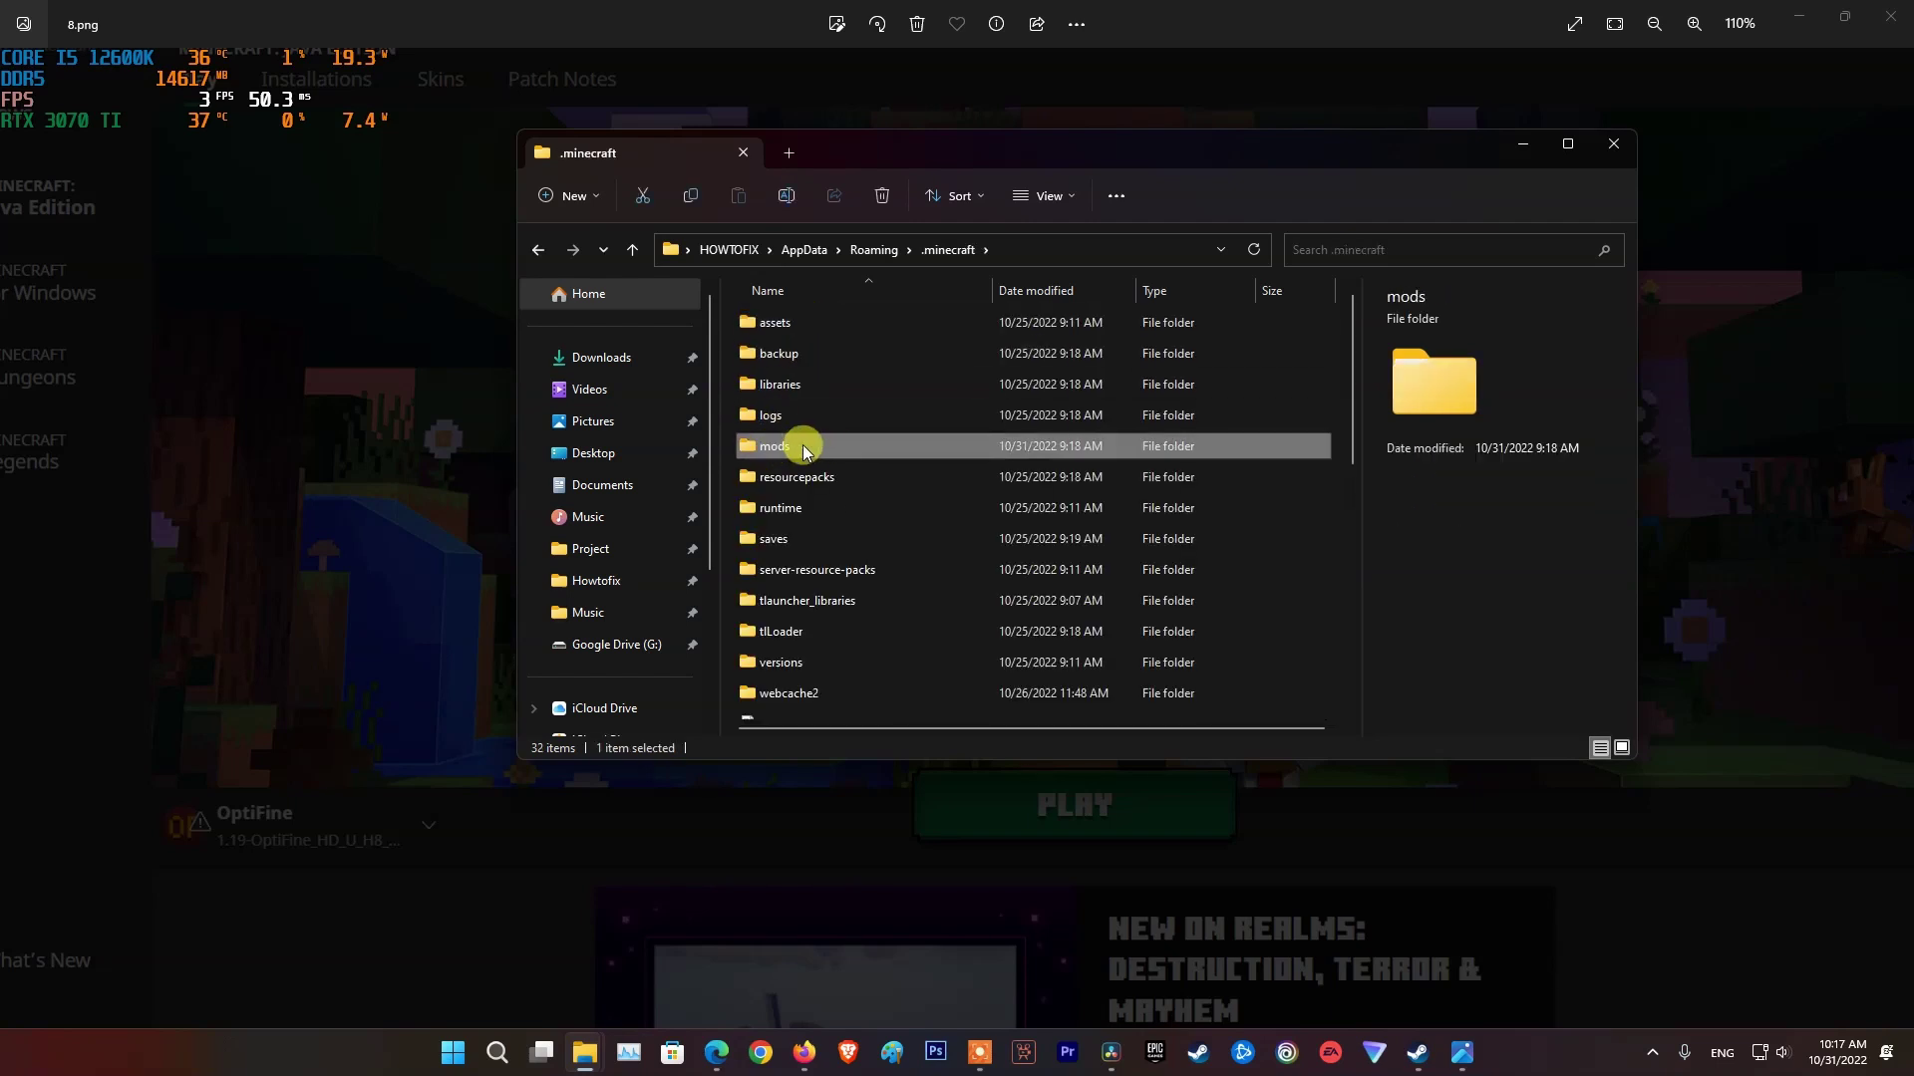
pyautogui.doubleClick(829, 442)
# - Delete the mod 1 and mod 2 folders from the mods folder
pyautogui.click(775, 321)
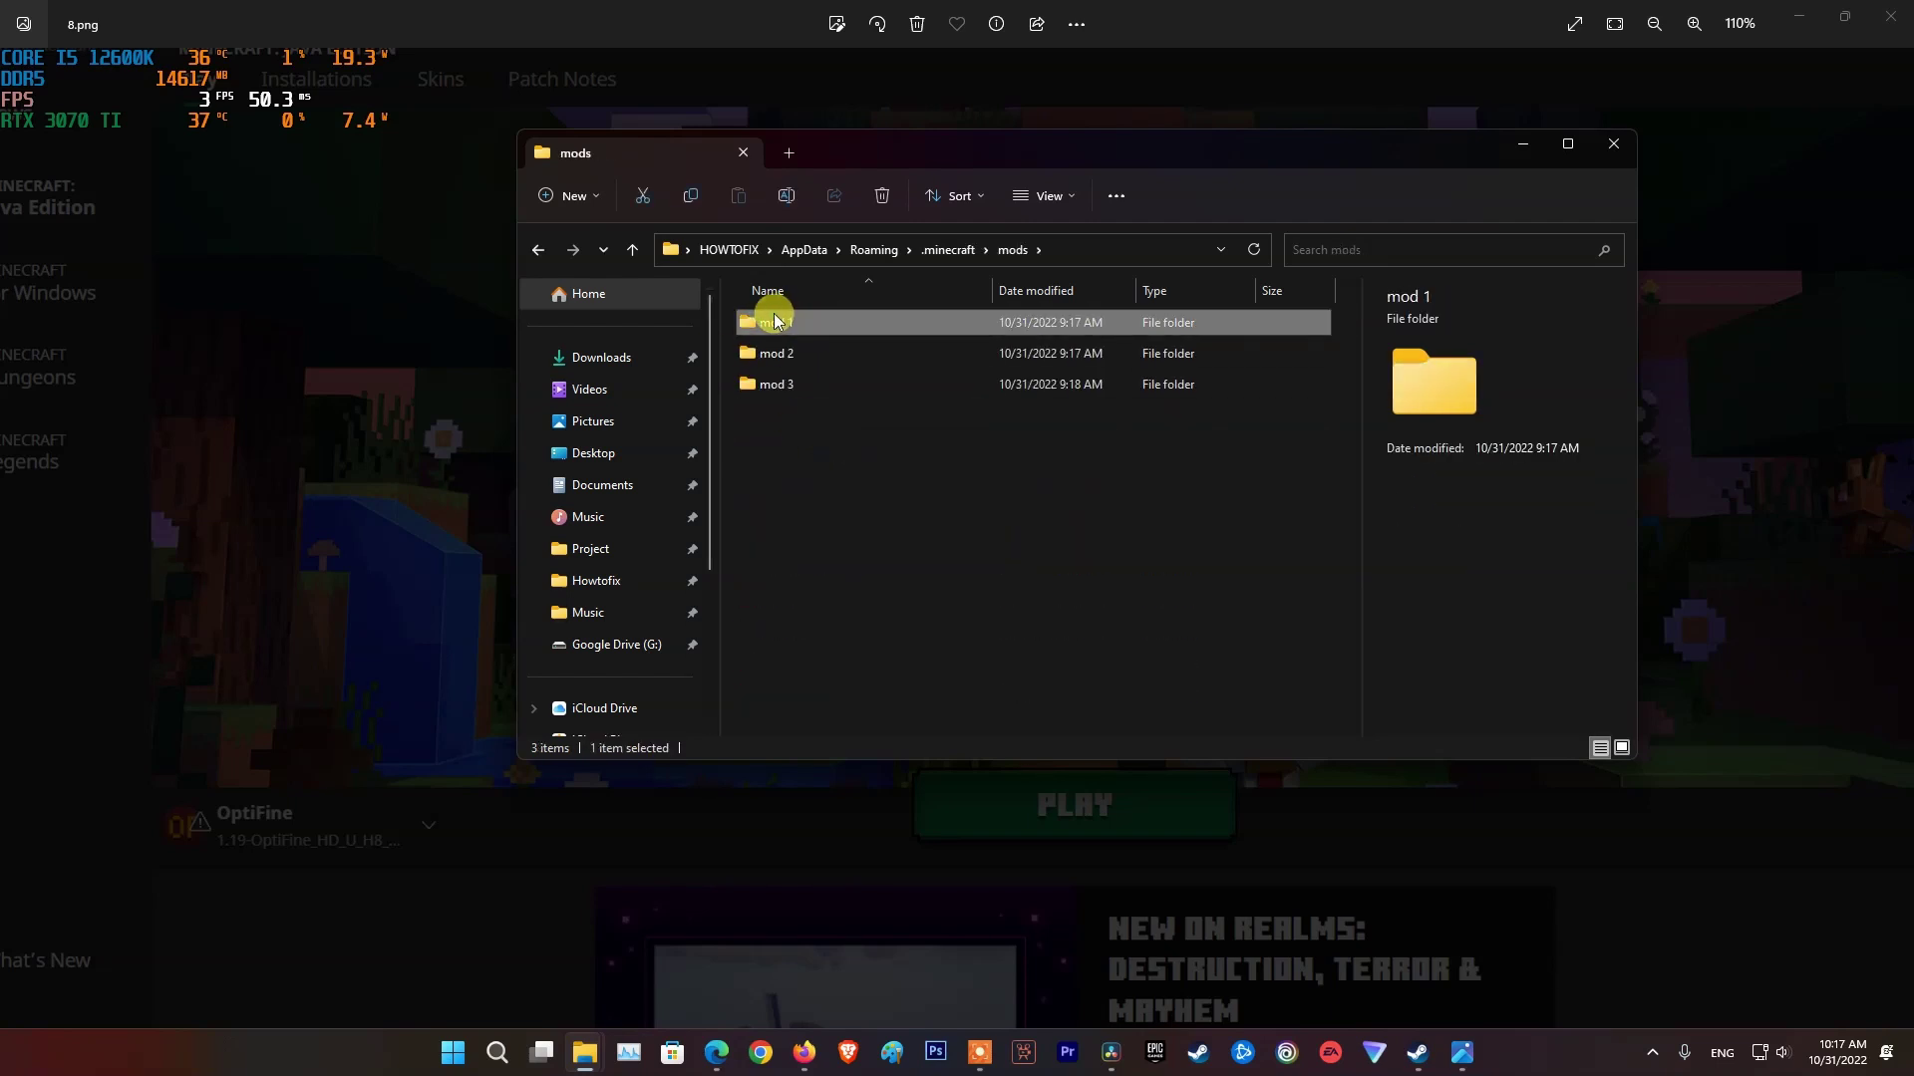
pyautogui.rightClick(774, 321)
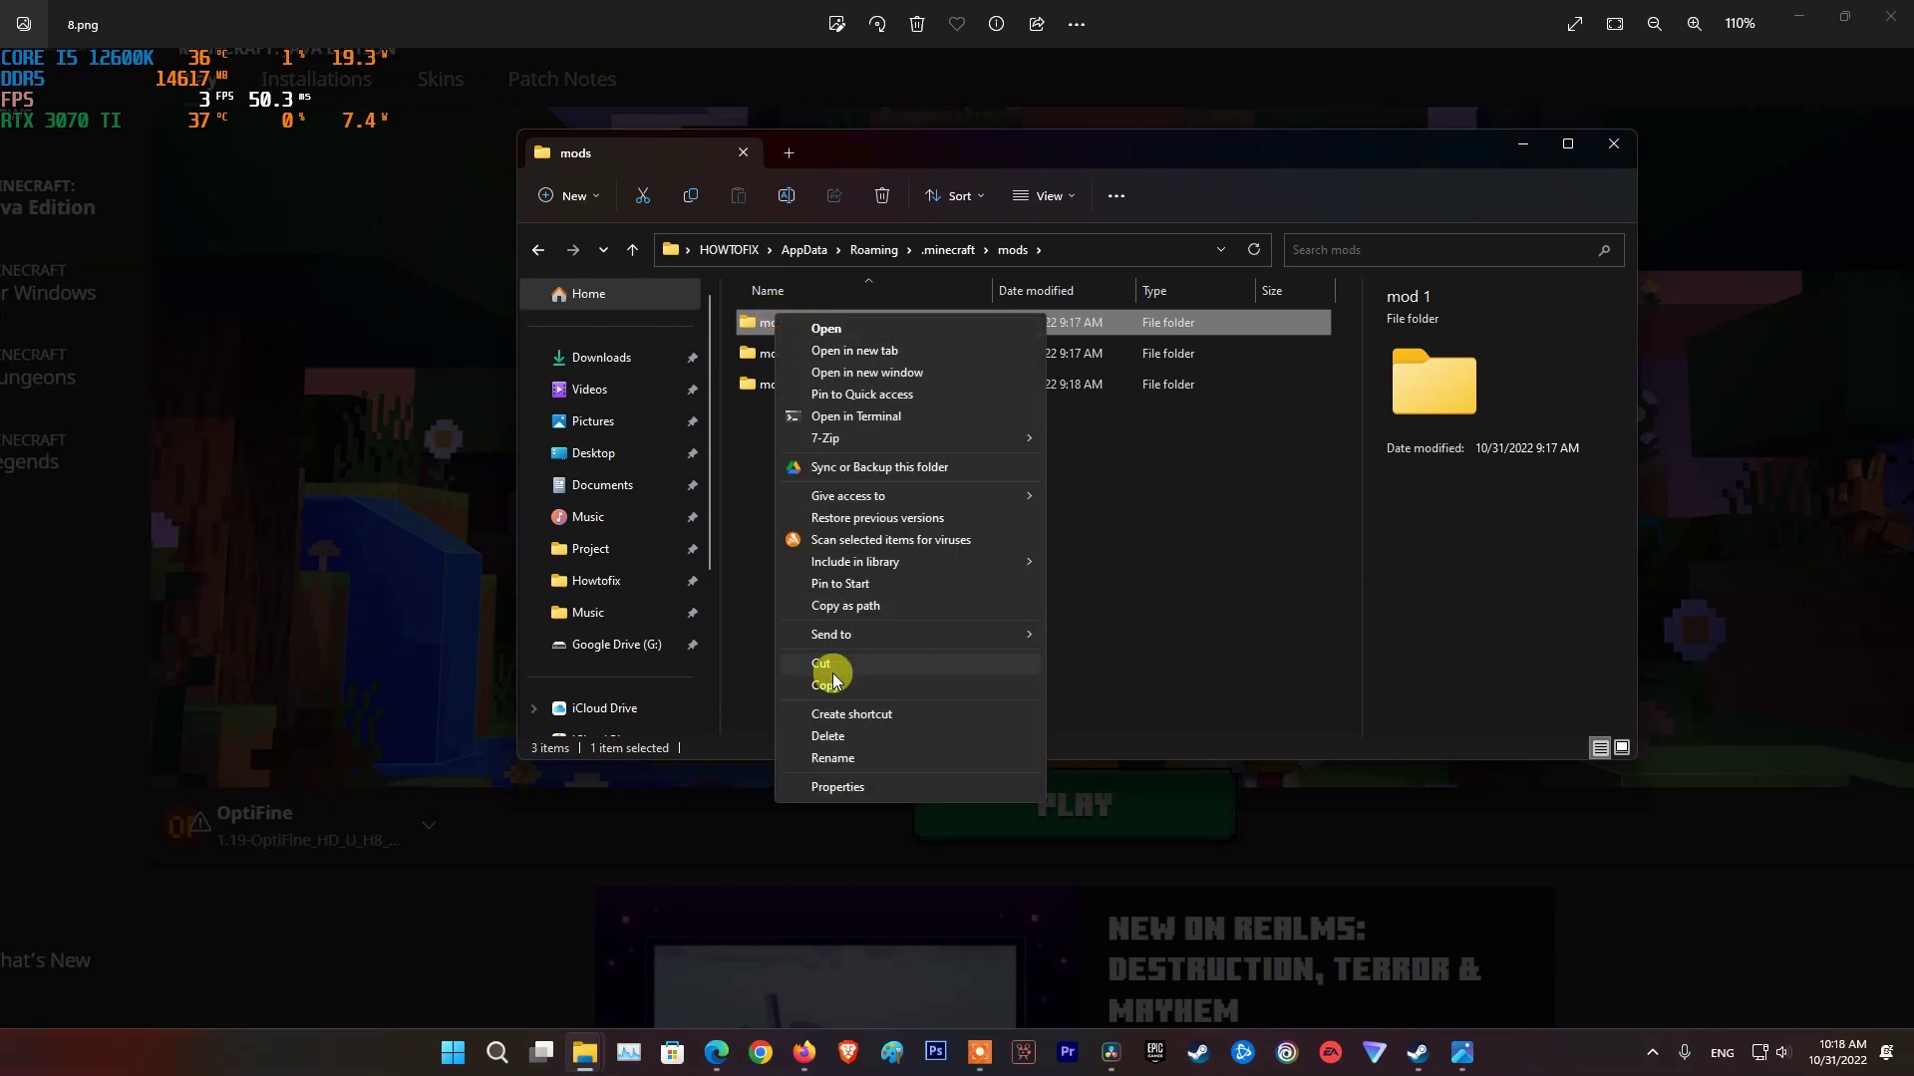
pyautogui.click(829, 736)
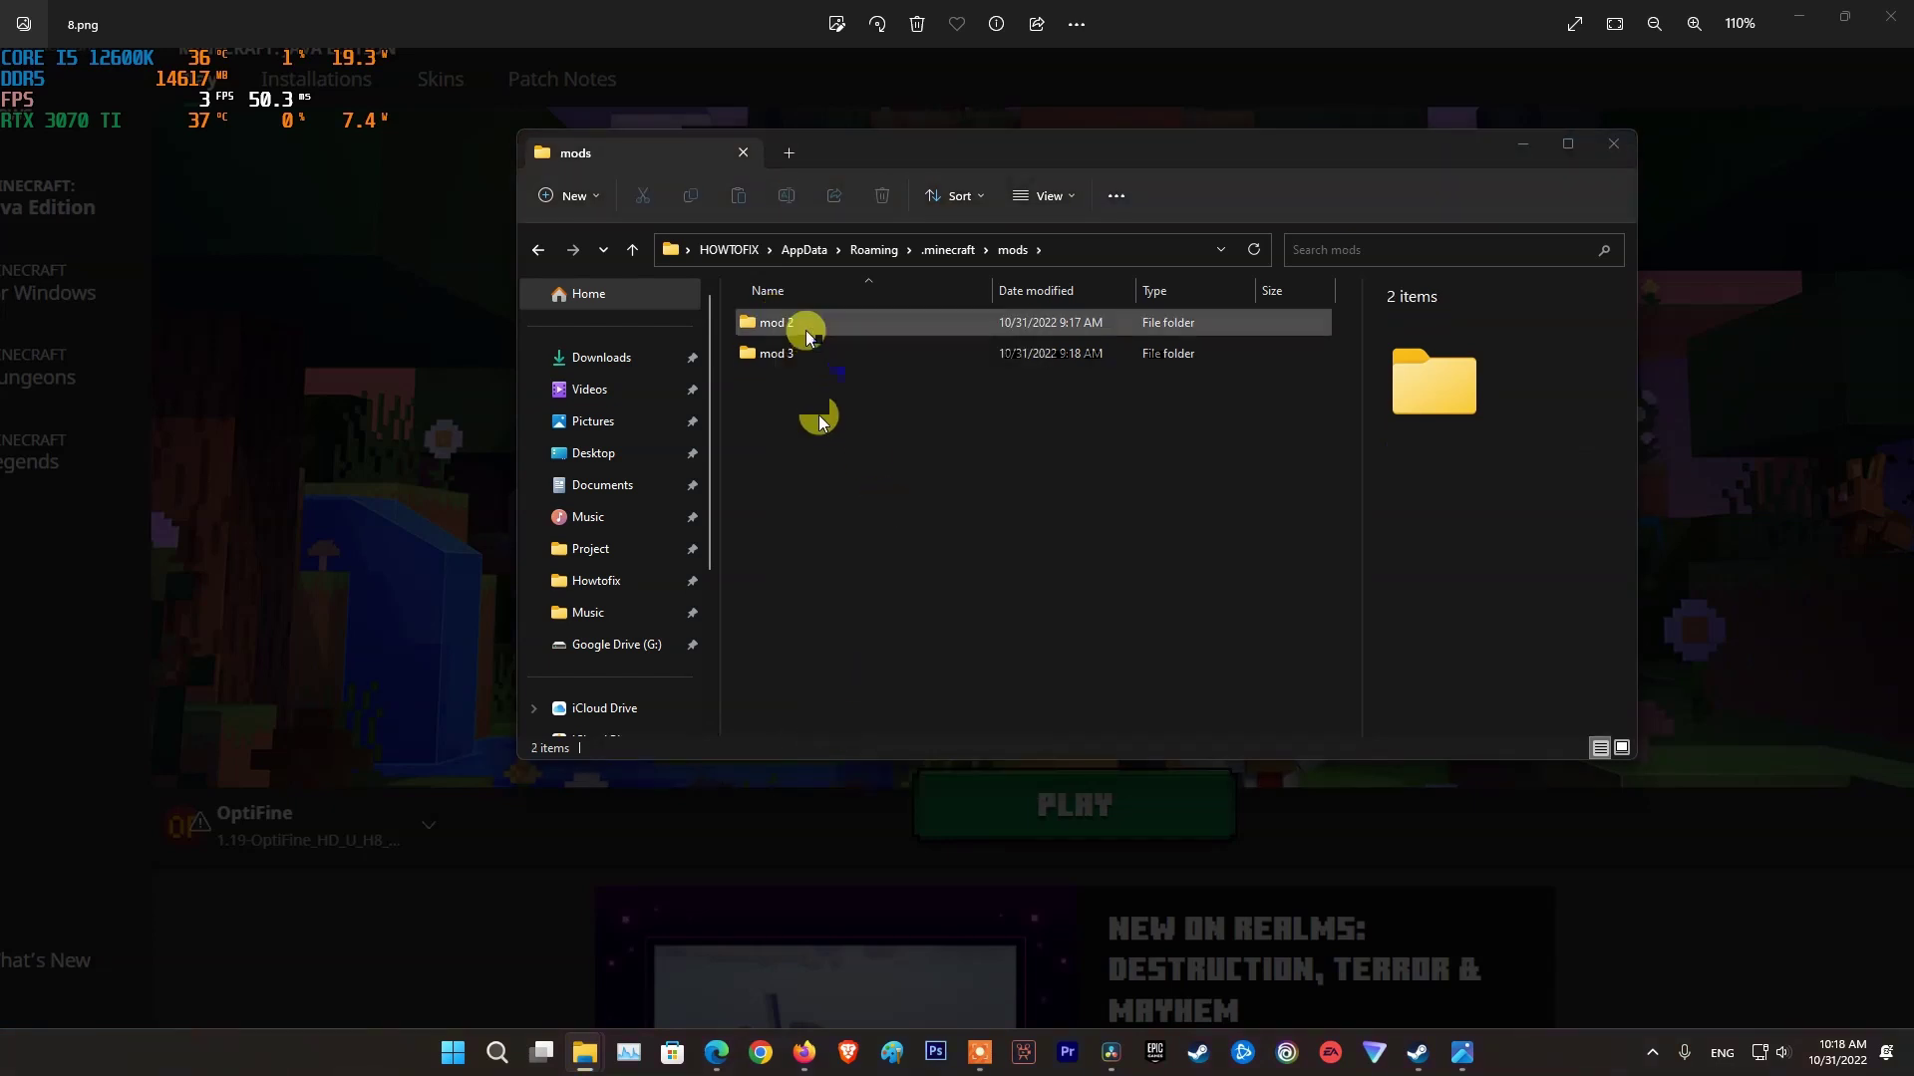
pyautogui.click(785, 319)
pyautogui.rightClick(787, 322)
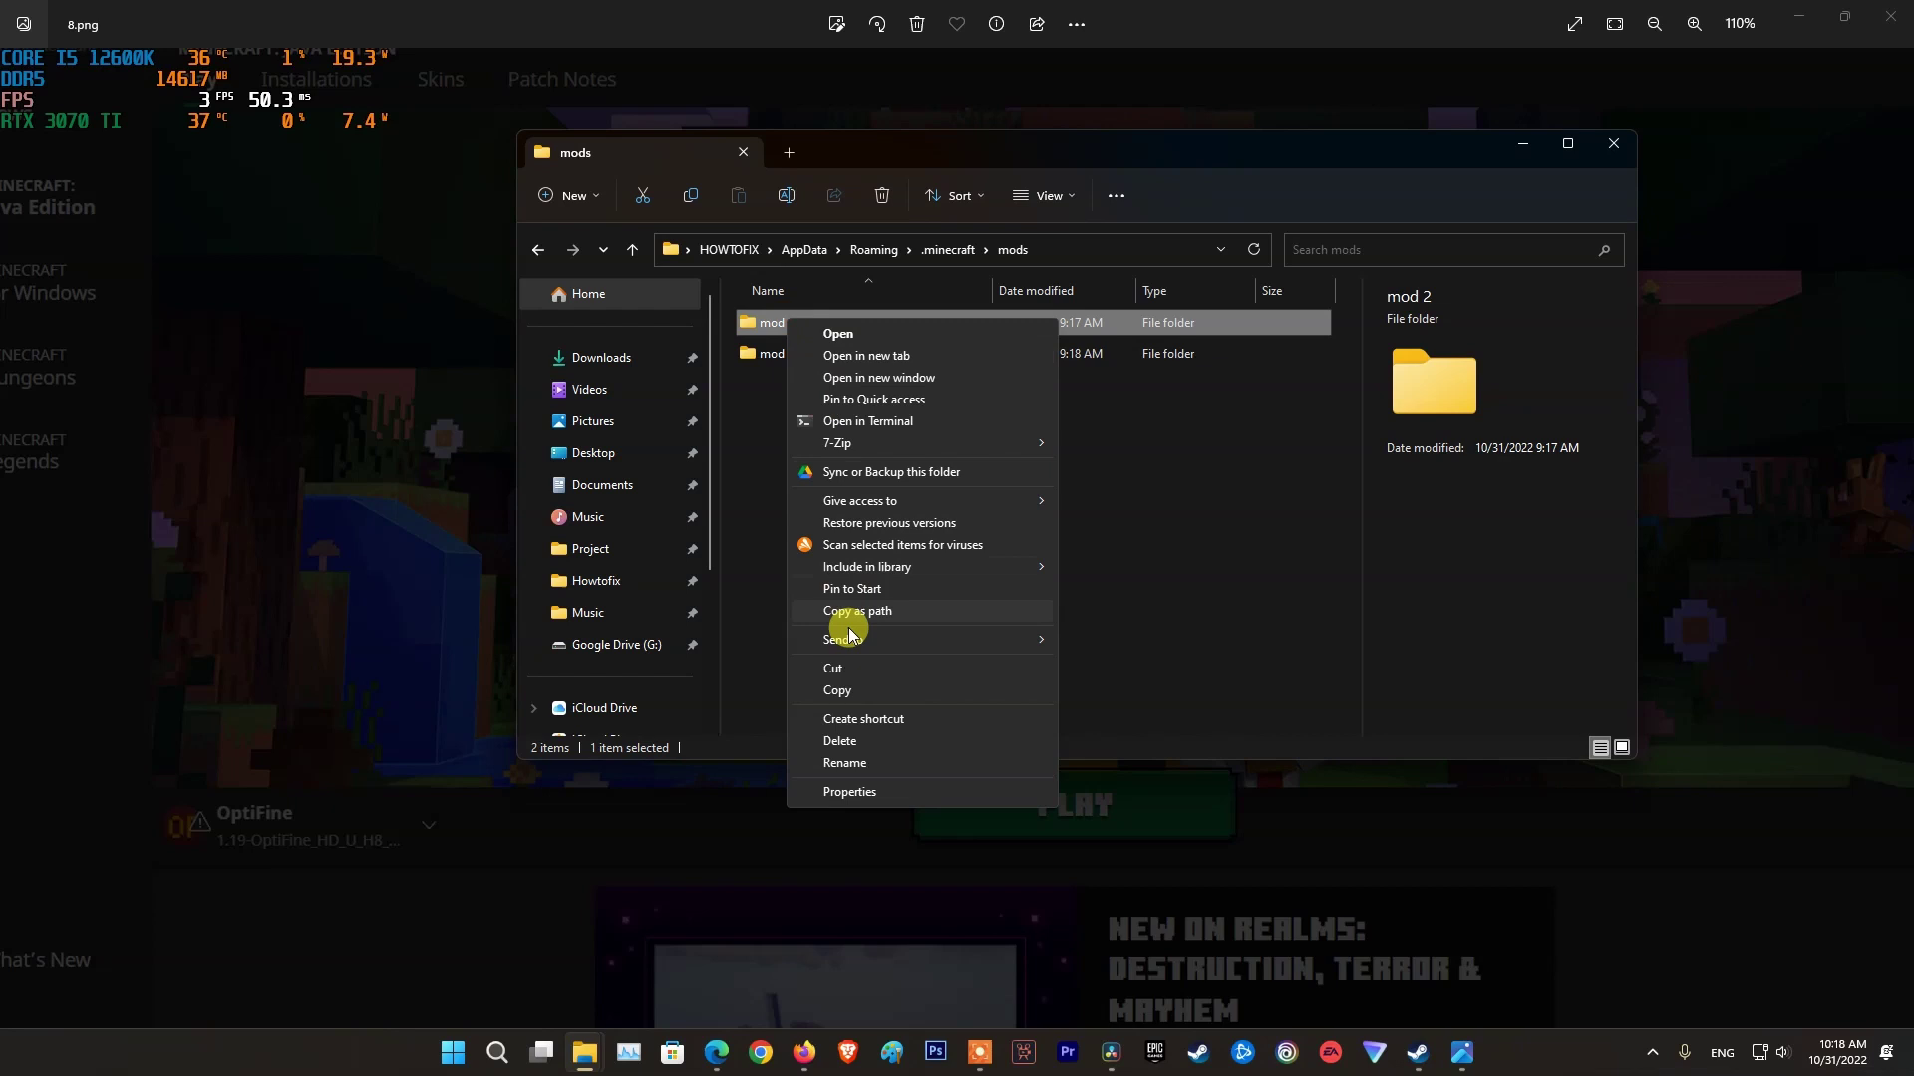
pyautogui.click(841, 734)
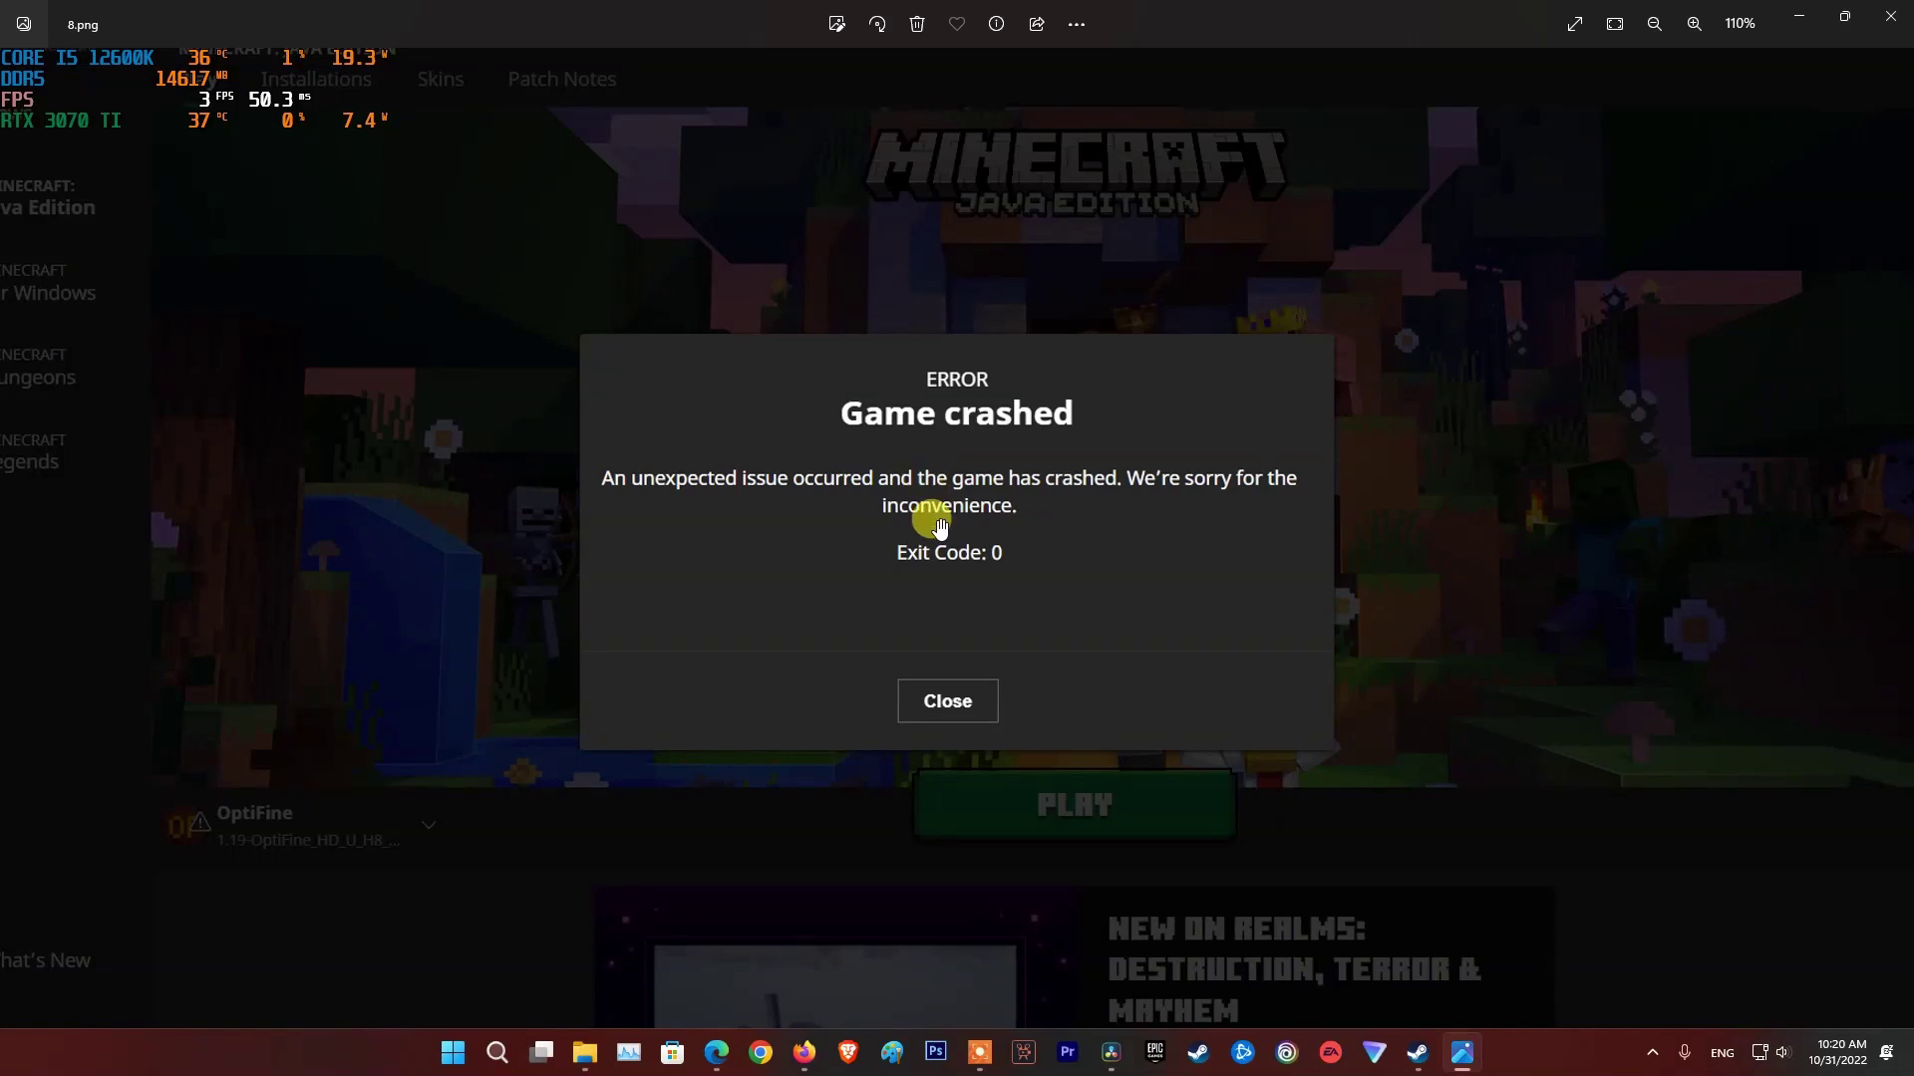
pyautogui.click(717, 1053)
pyautogui.click(376, 54)
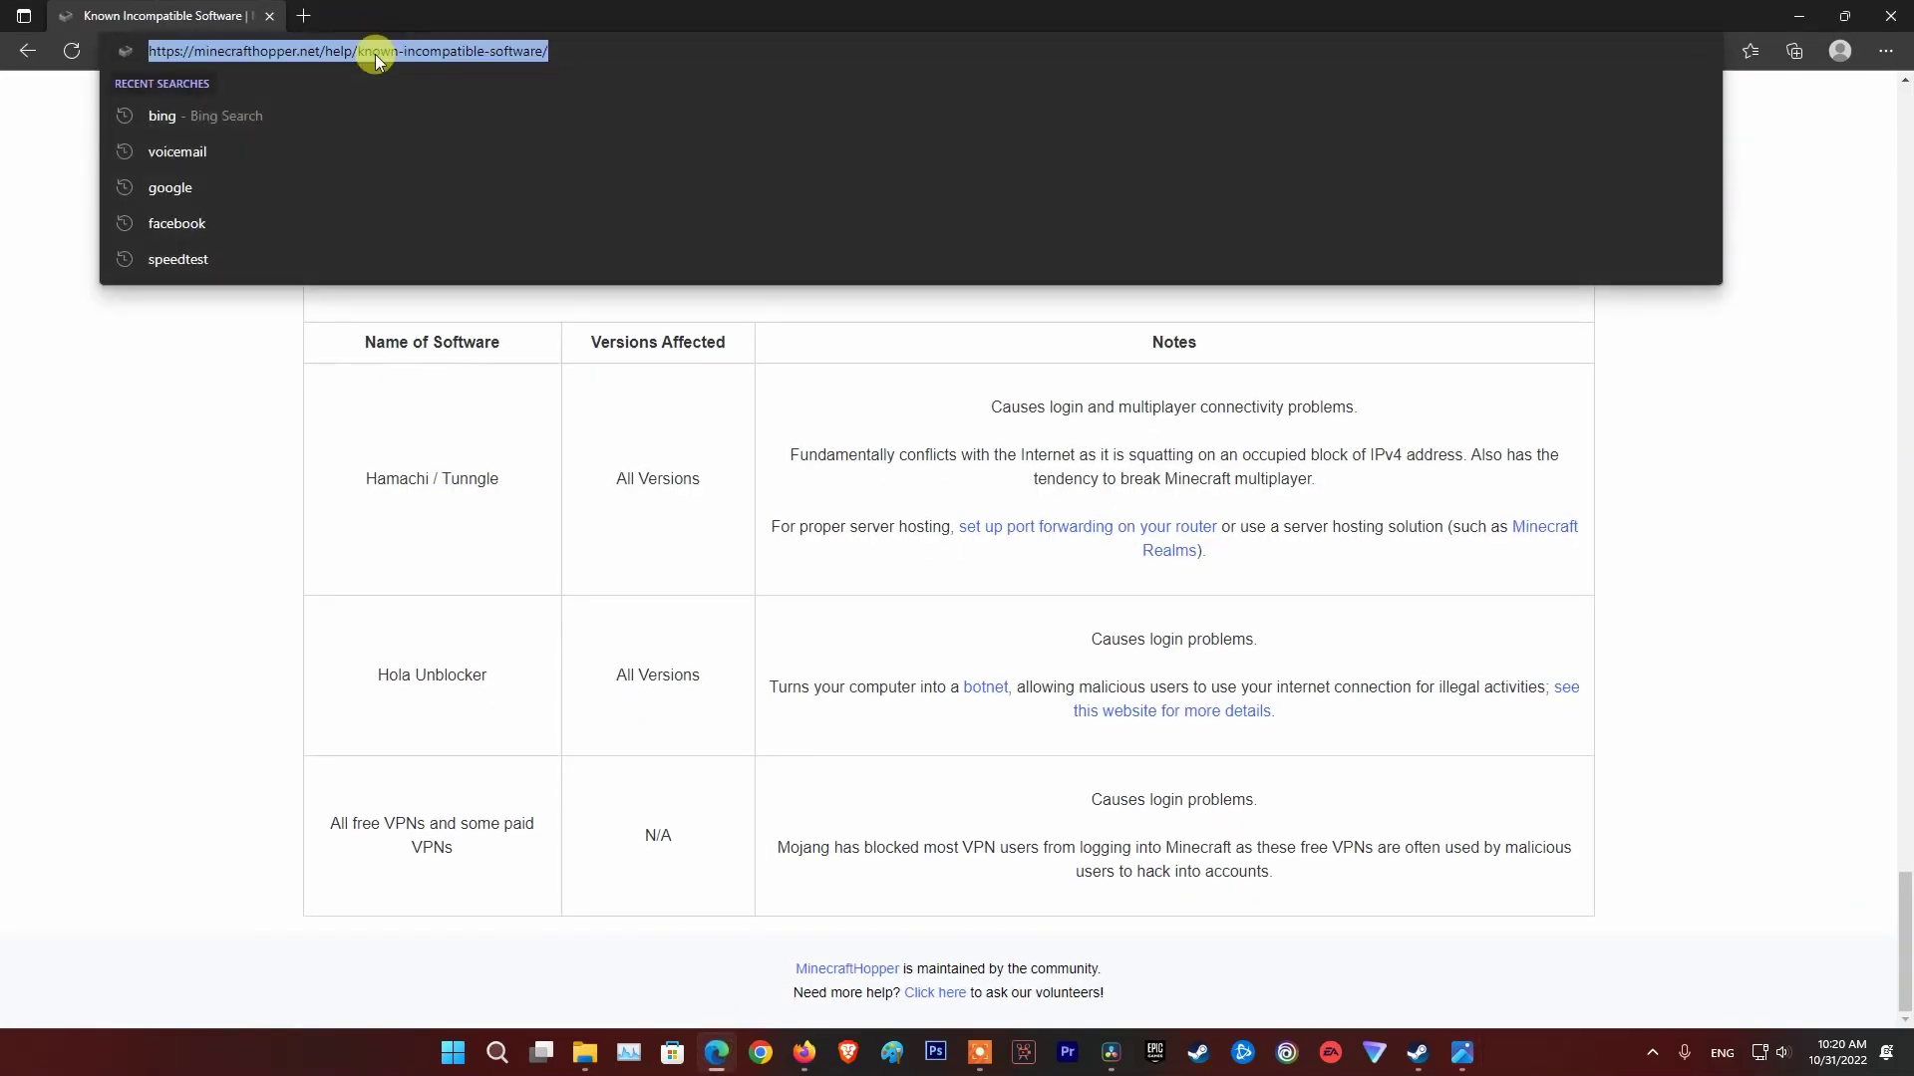
pyautogui.write('https://support.microsoft.com/en-us/topic/how-to-perform-a-clean-boot-in-windows-da2f9573-6eec-00ad-2f8a-a97a1807f3dd')
pyautogui.press('Return')
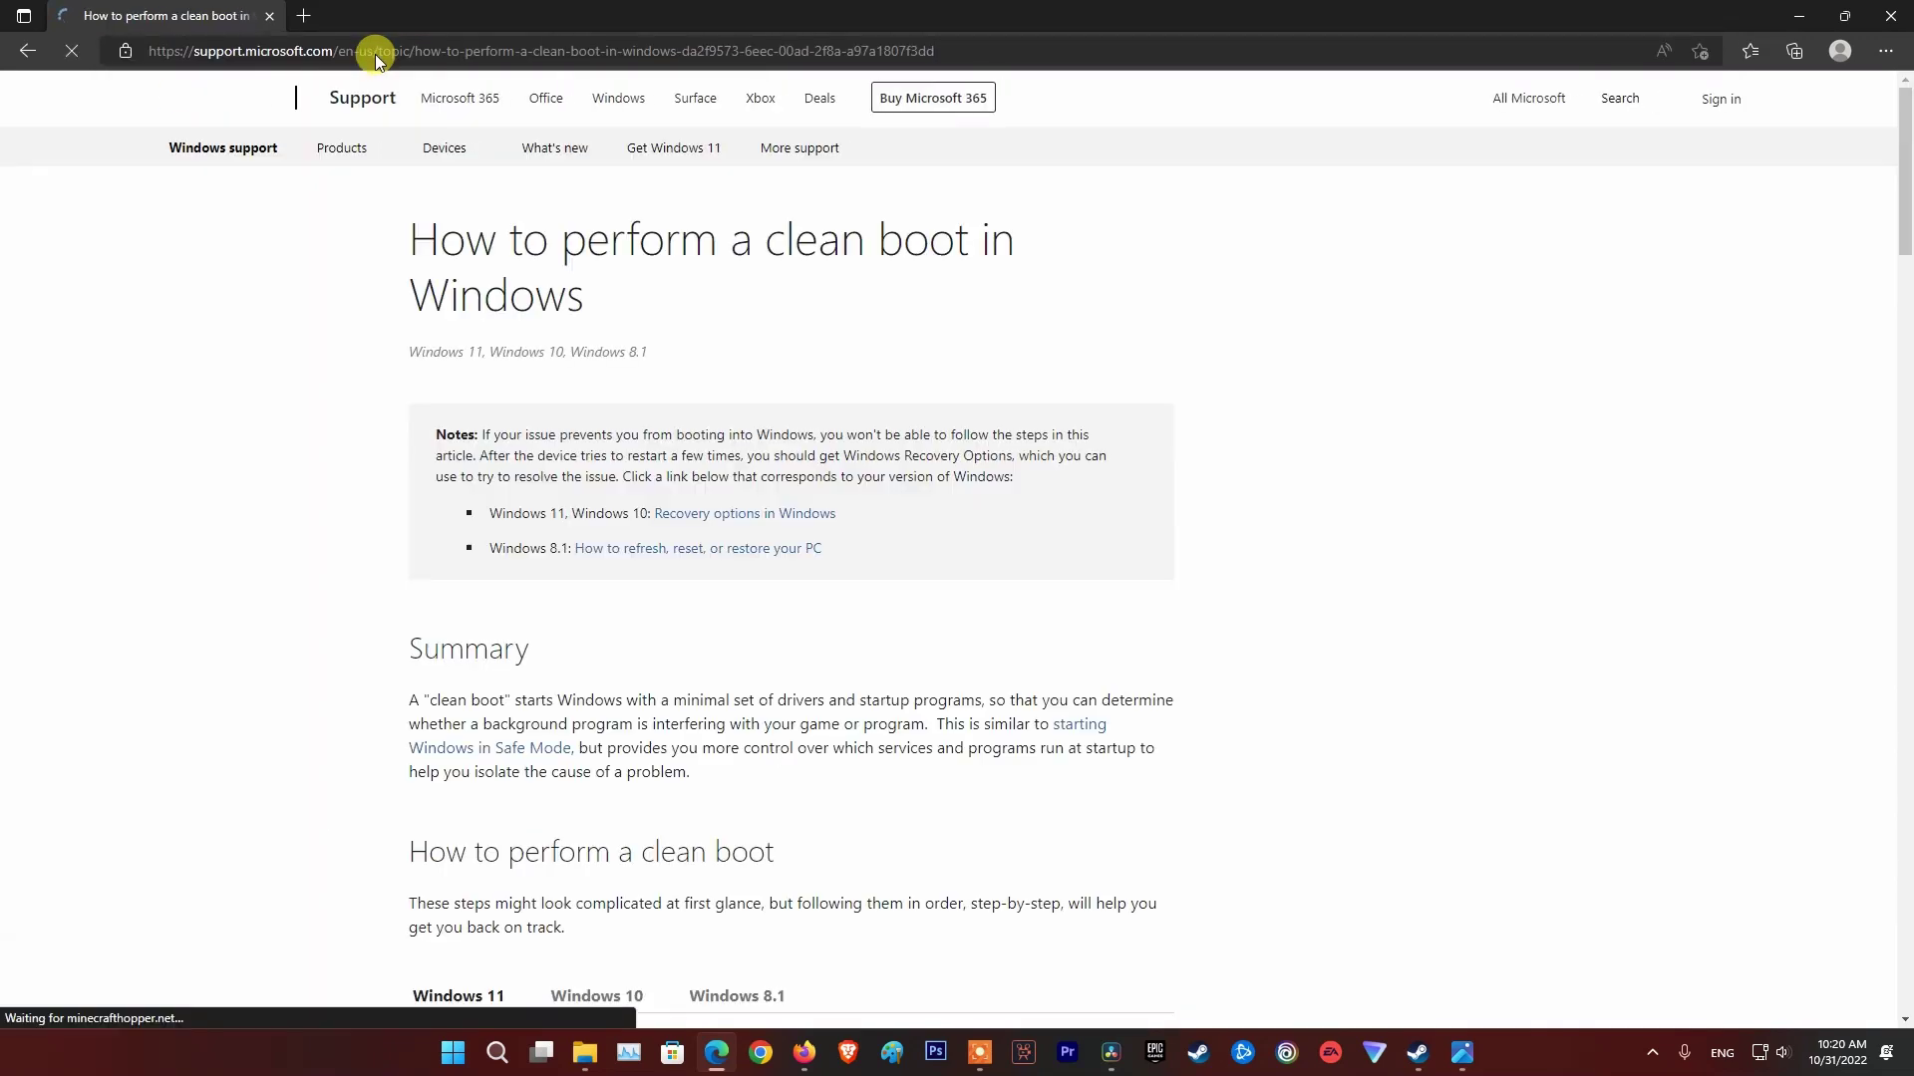
# - Examine the Windows 11 clean boot instructions, from System Configuration services through disabling startup items in Task Manager
pyautogui.tripleClick(628, 327)
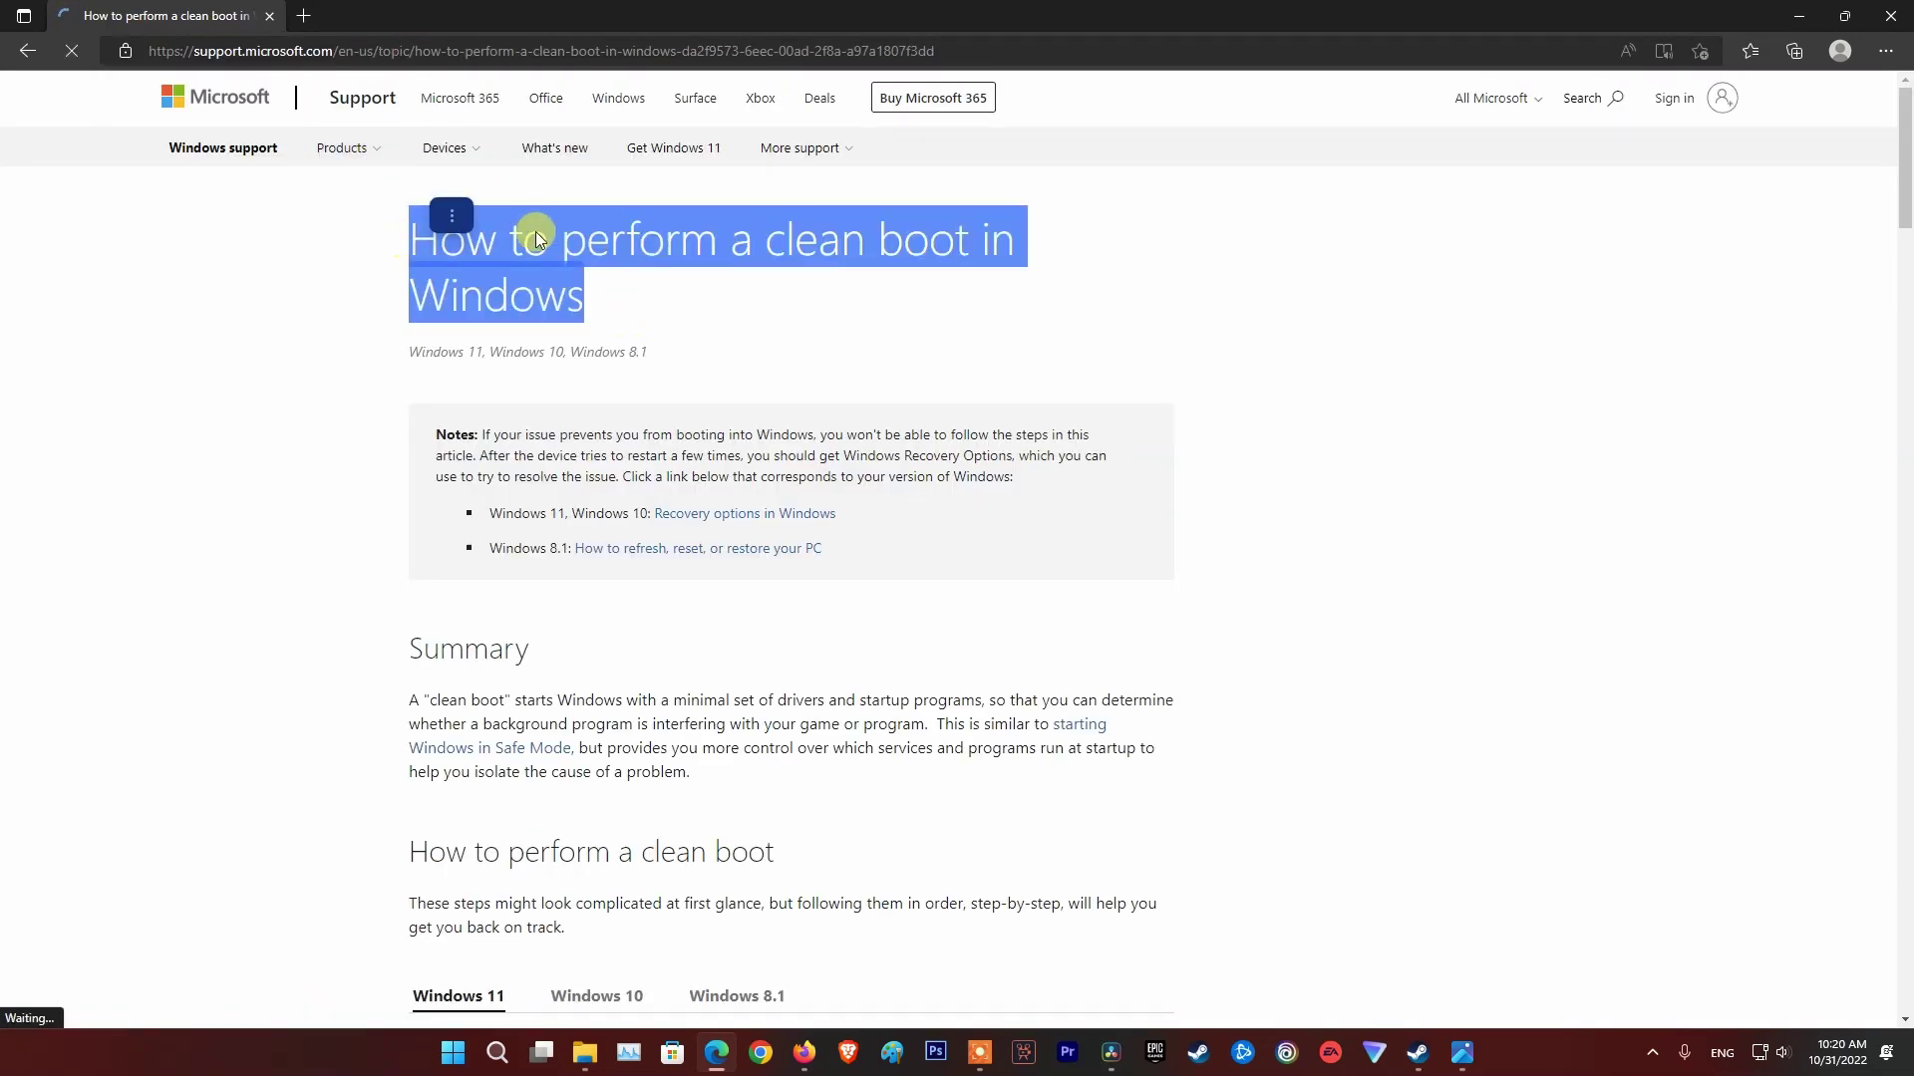
pyautogui.click(444, 214)
pyautogui.click(469, 222)
pyautogui.click(911, 313)
pyautogui.scroll(-7, 911, 315)
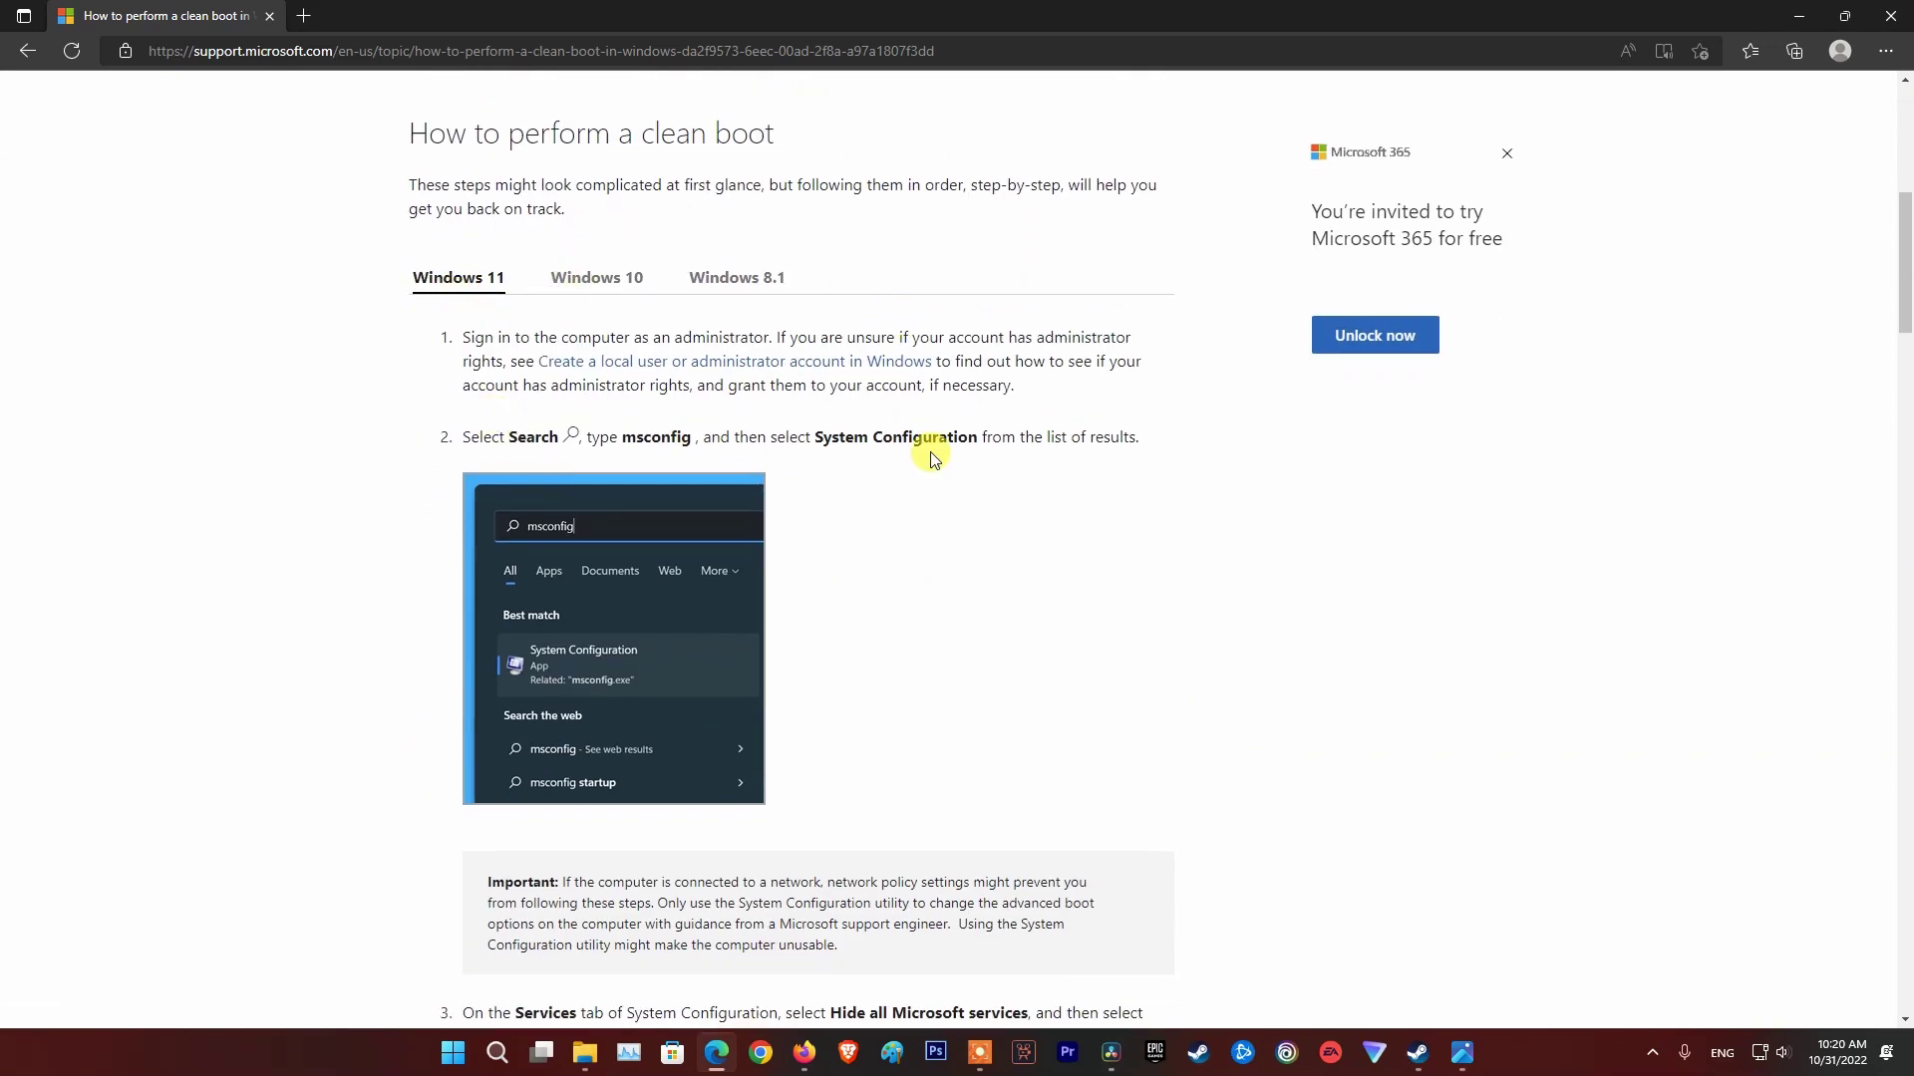
pyautogui.scroll(-4, 787, 603)
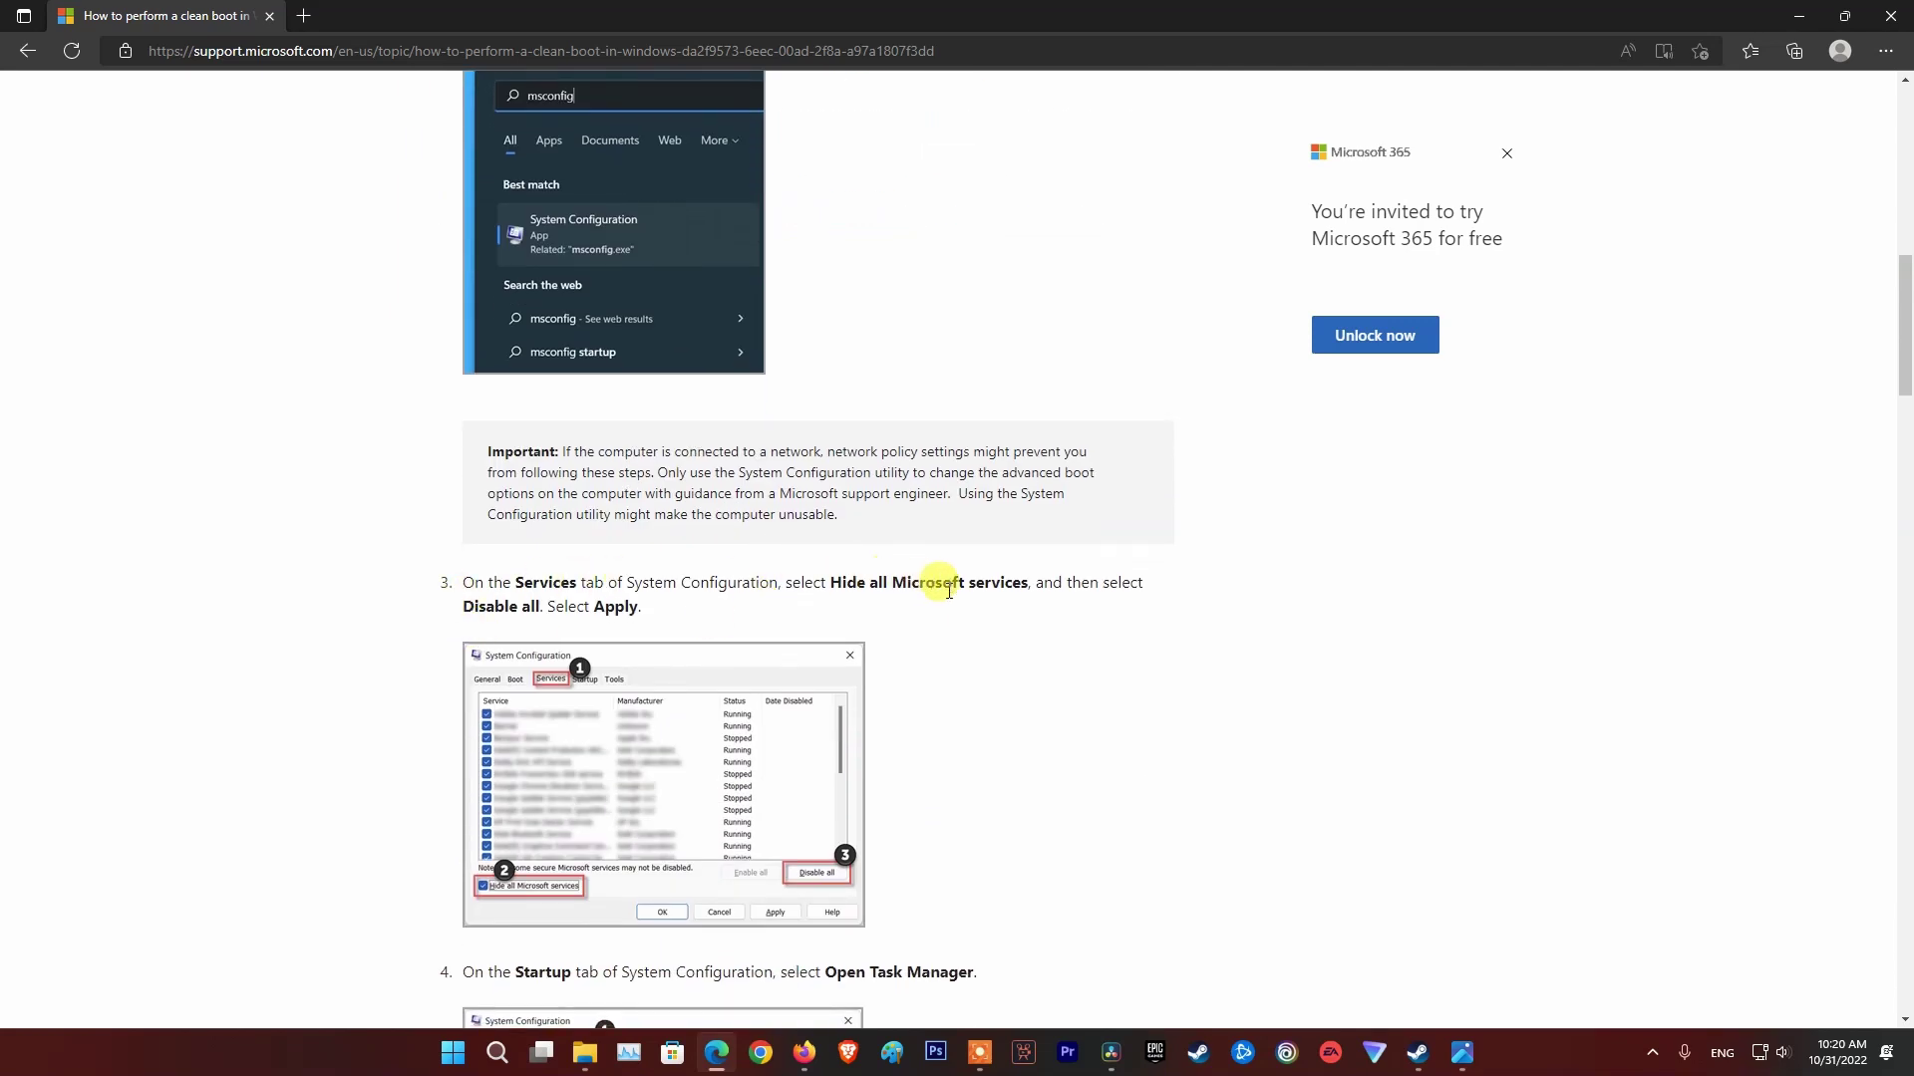
pyautogui.scroll(-5, 781, 619)
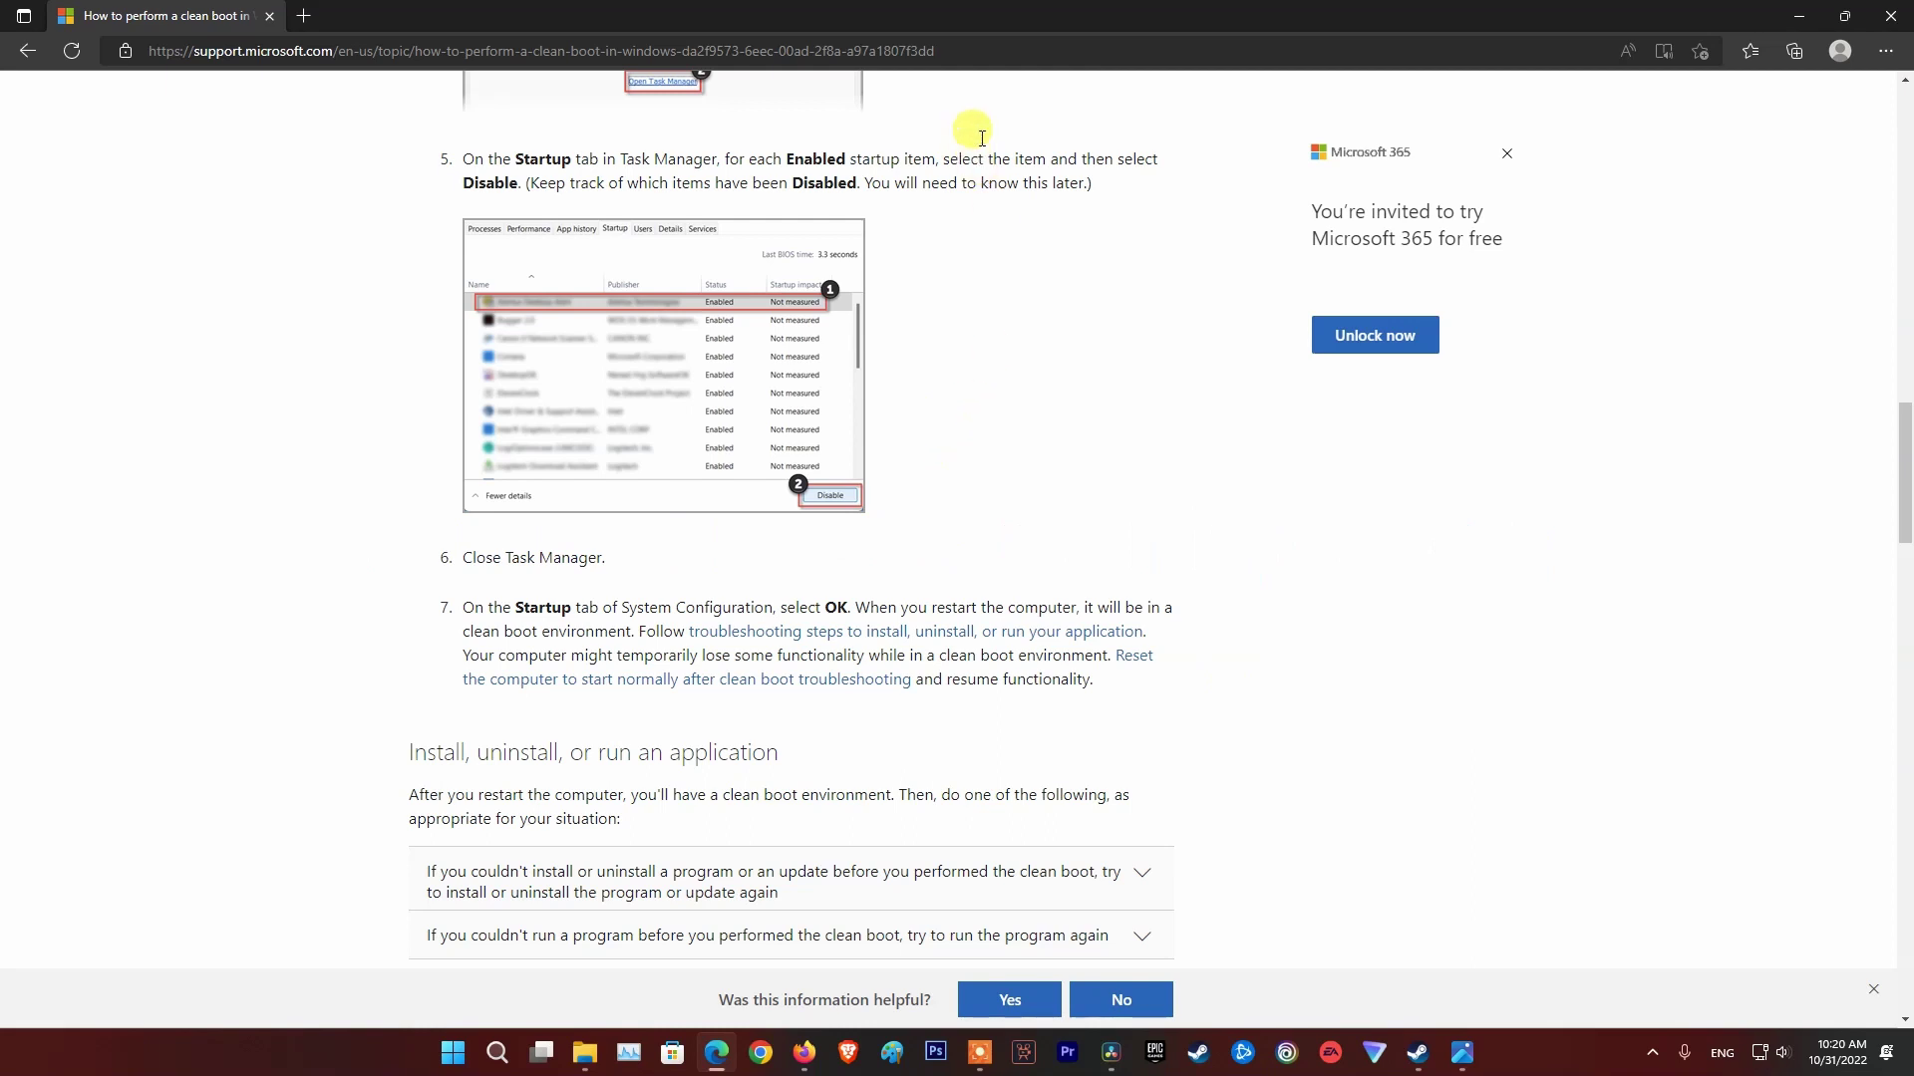
pyautogui.click(974, 49)
pyautogui.click(995, 50)
pyautogui.moveTo(995, 50); pyautogui.dragTo(60, 47)
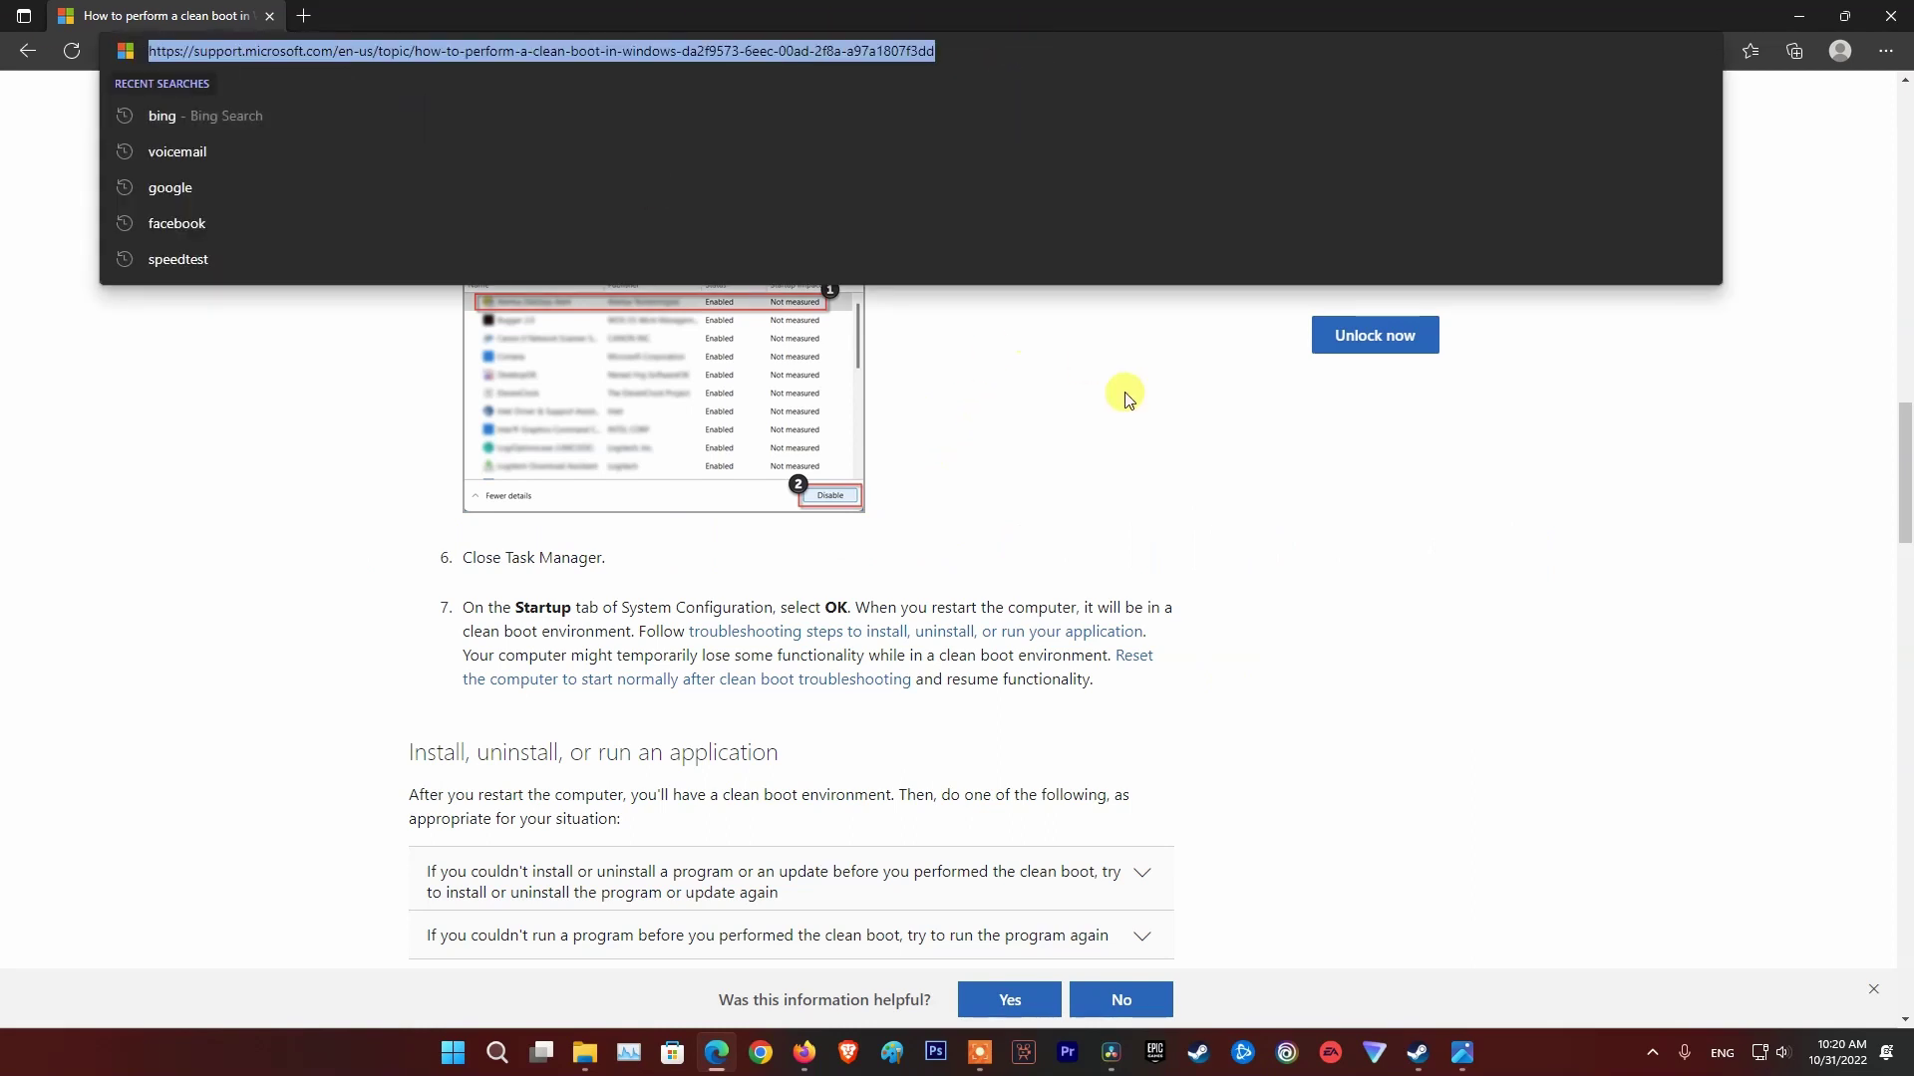
pyautogui.click(1230, 529)
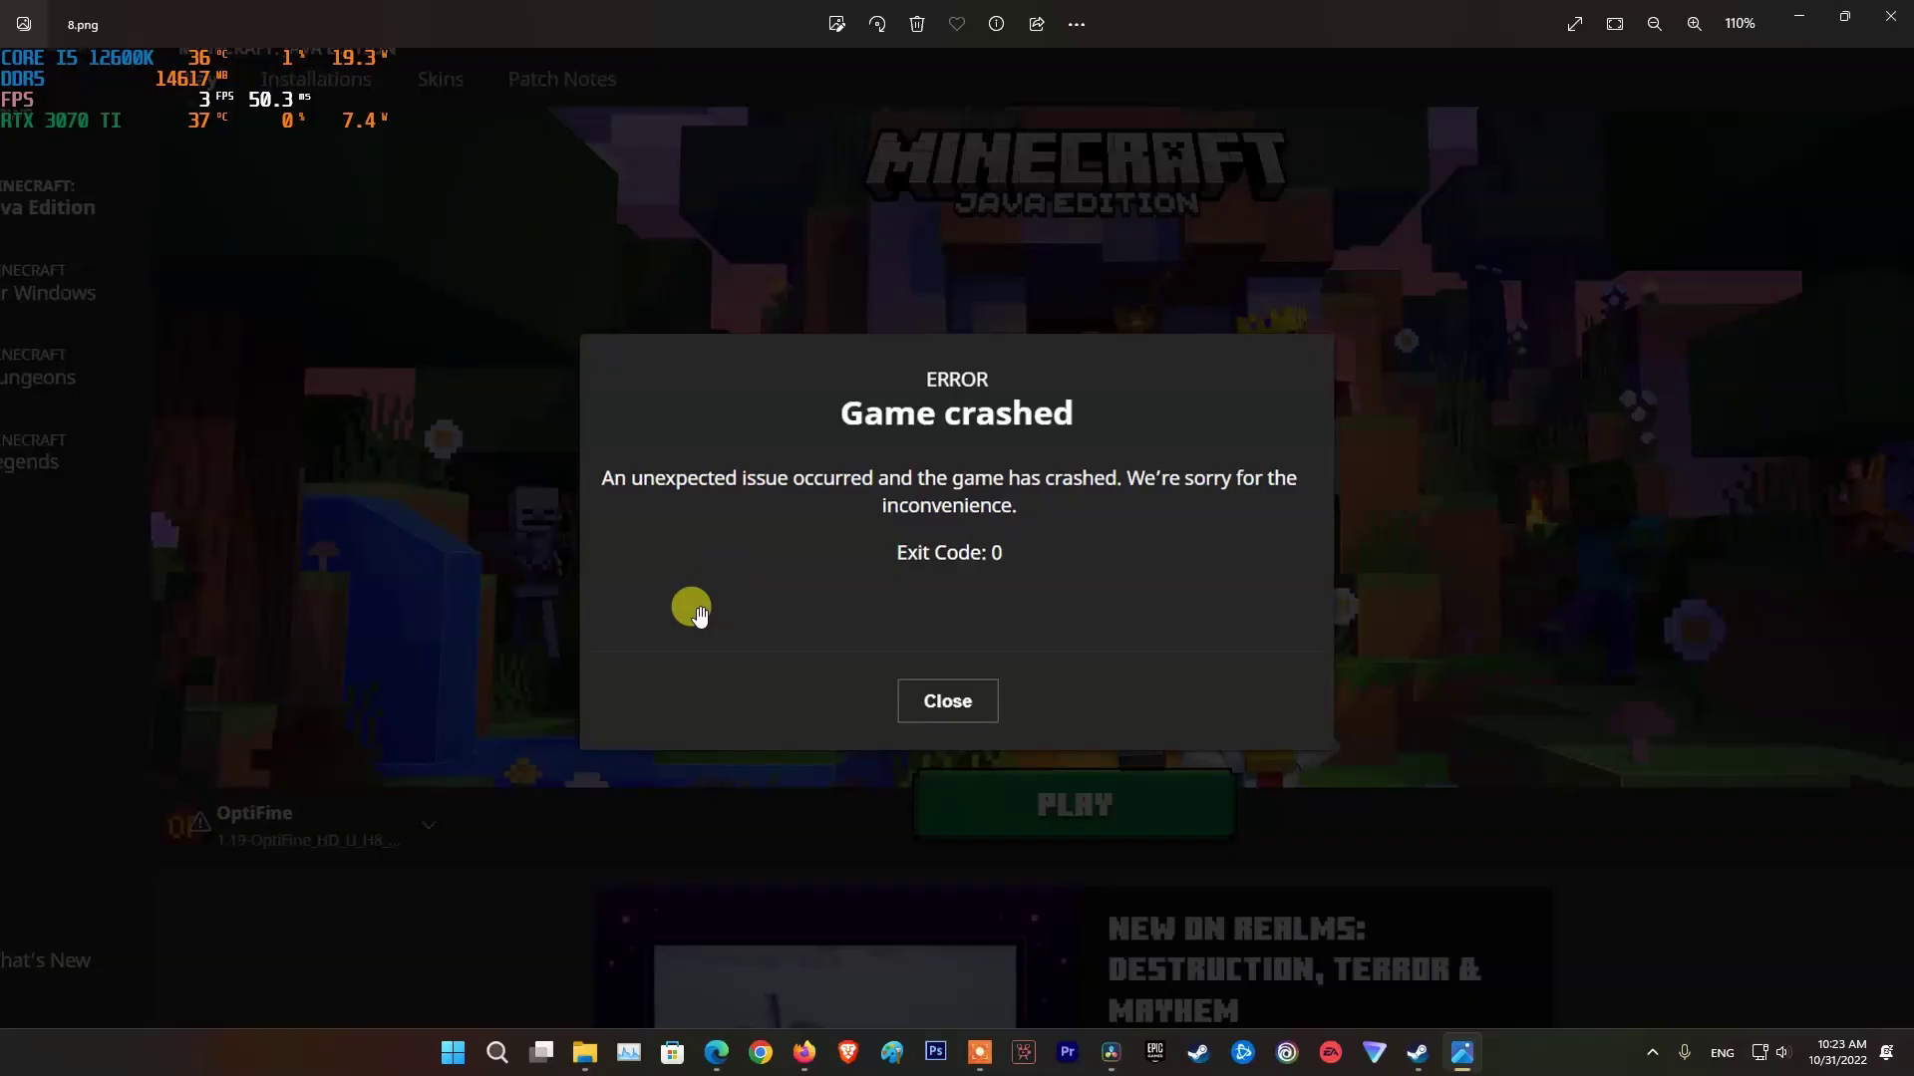
# - Open Windows Settings and go to the list of installed apps
pyautogui.click(452, 1053)
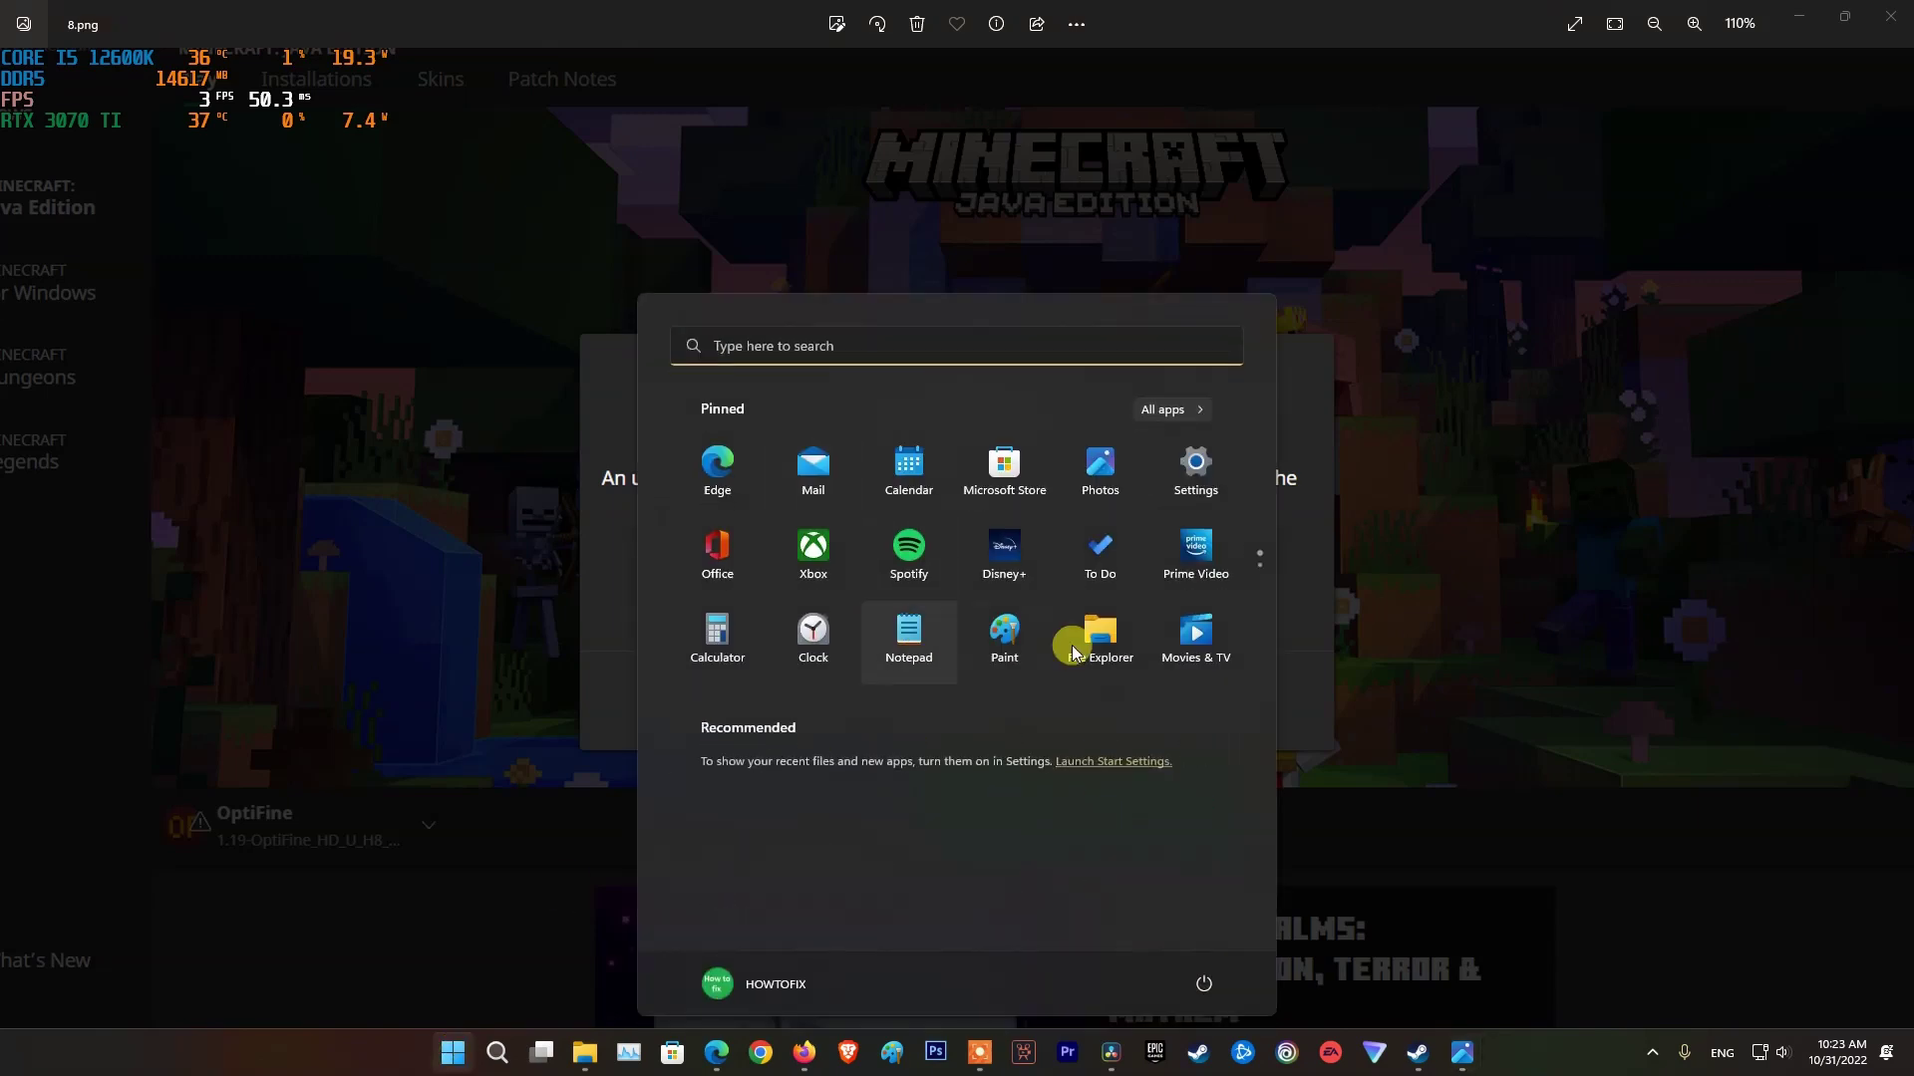
pyautogui.click(1200, 489)
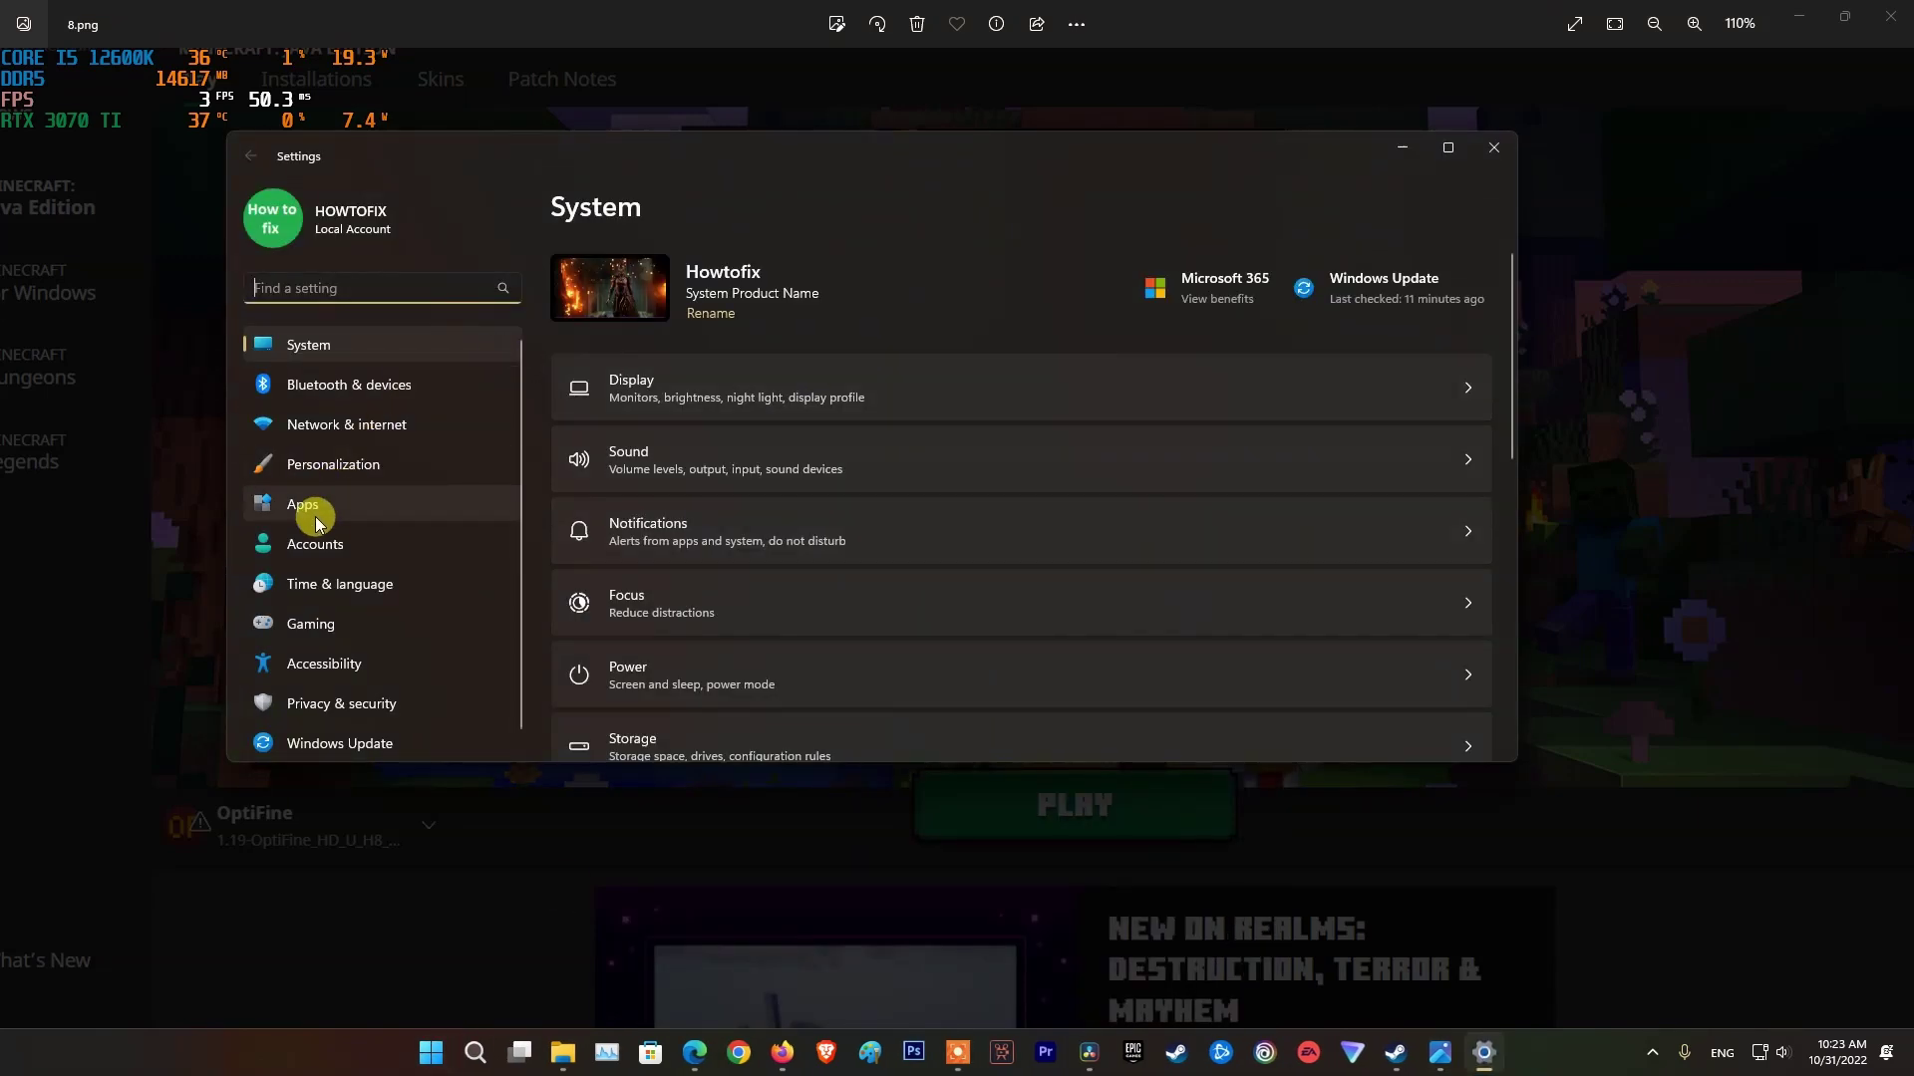
pyautogui.click(315, 516)
pyautogui.click(837, 287)
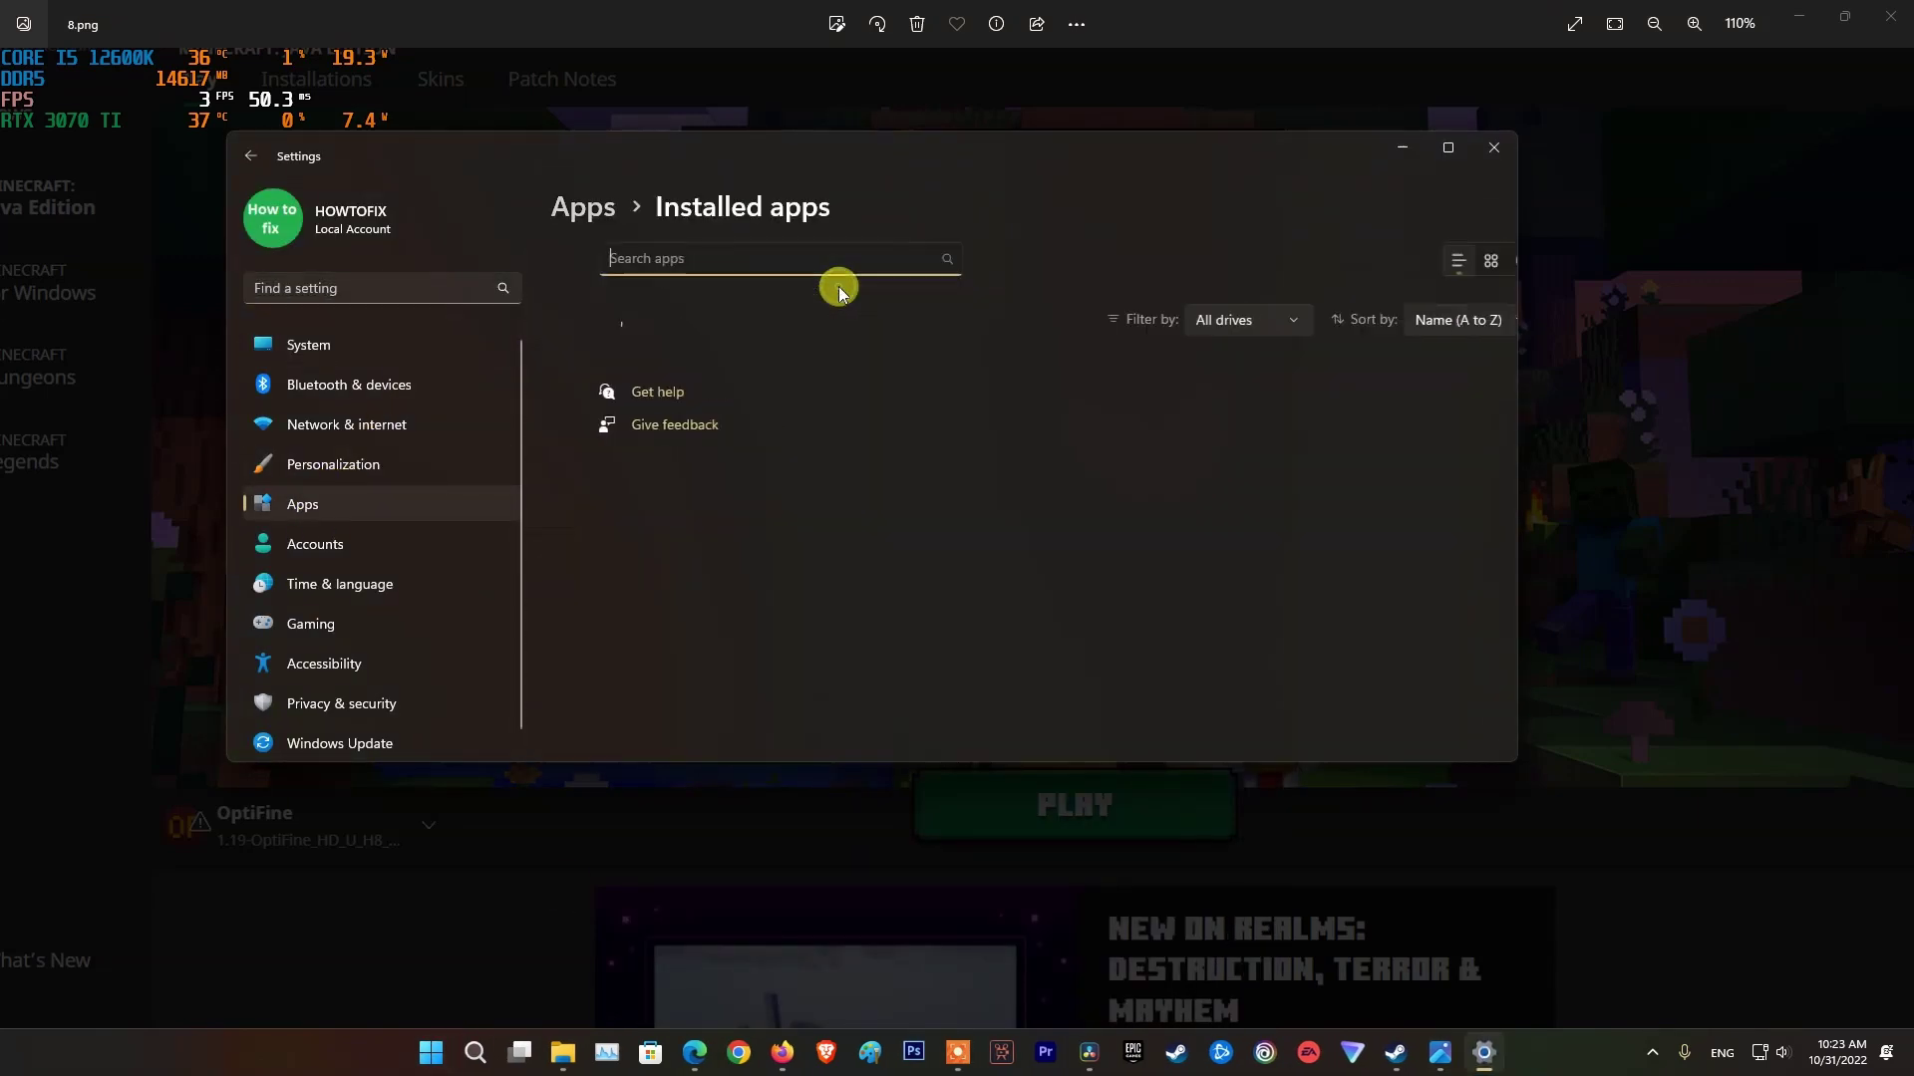
# - Search the installed apps for "minecraft" and open the management options of Minecraft Launcher
pyautogui.click(712, 251)
pyautogui.write('mi')
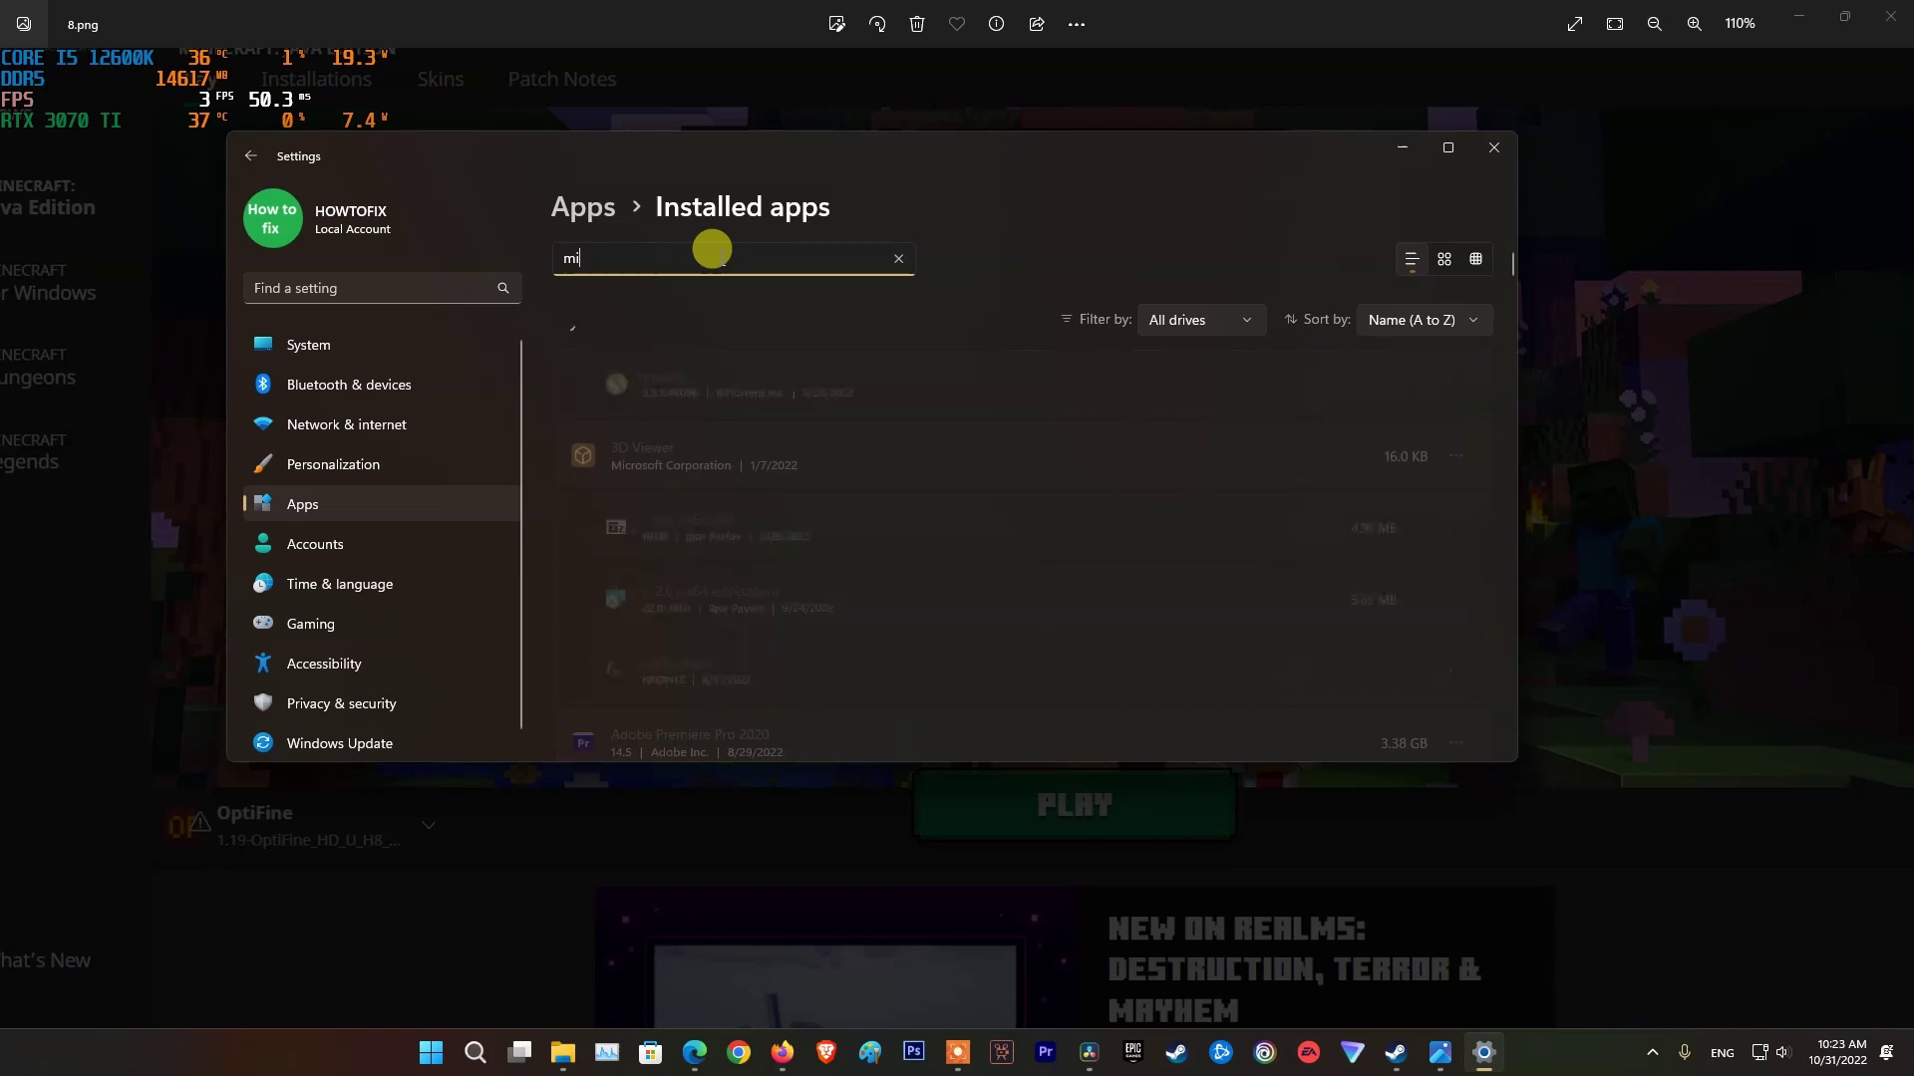
pyautogui.write('necra')
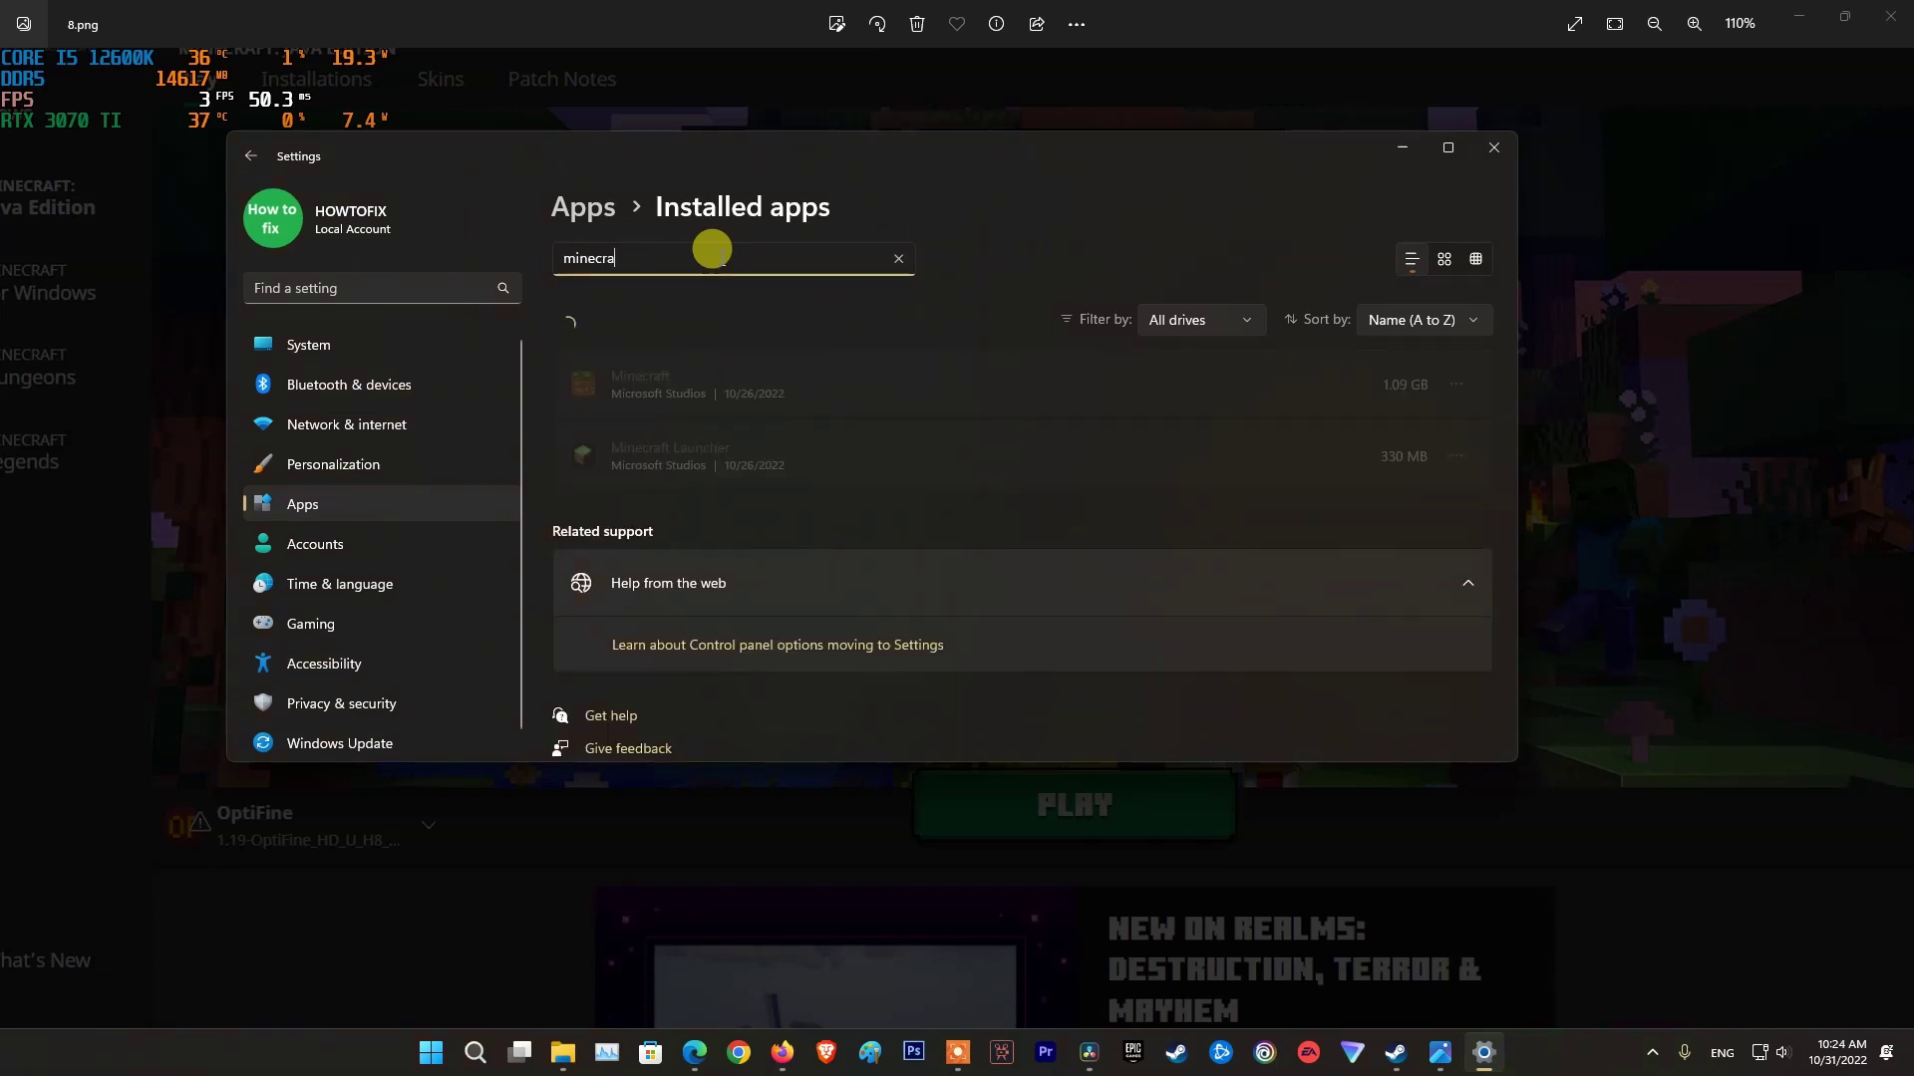
pyautogui.write('ft')
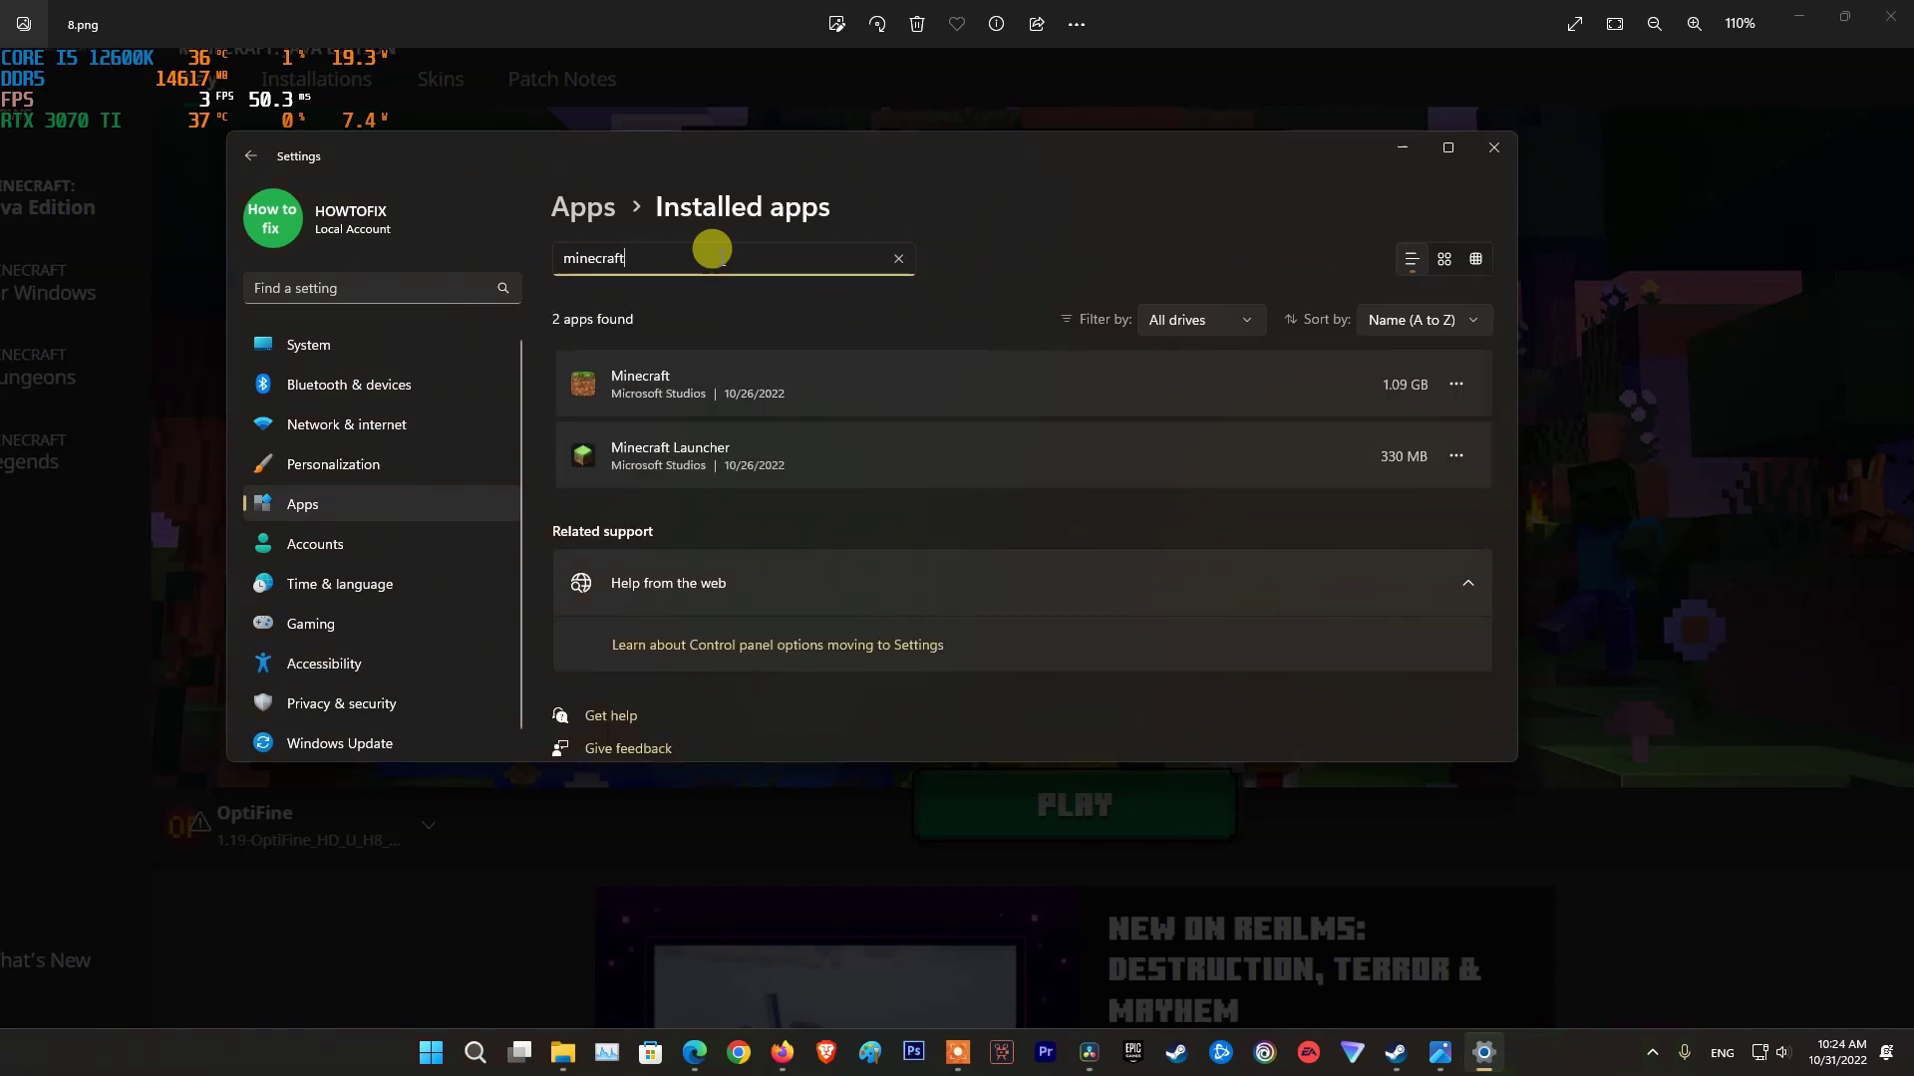
pyautogui.click(1453, 457)
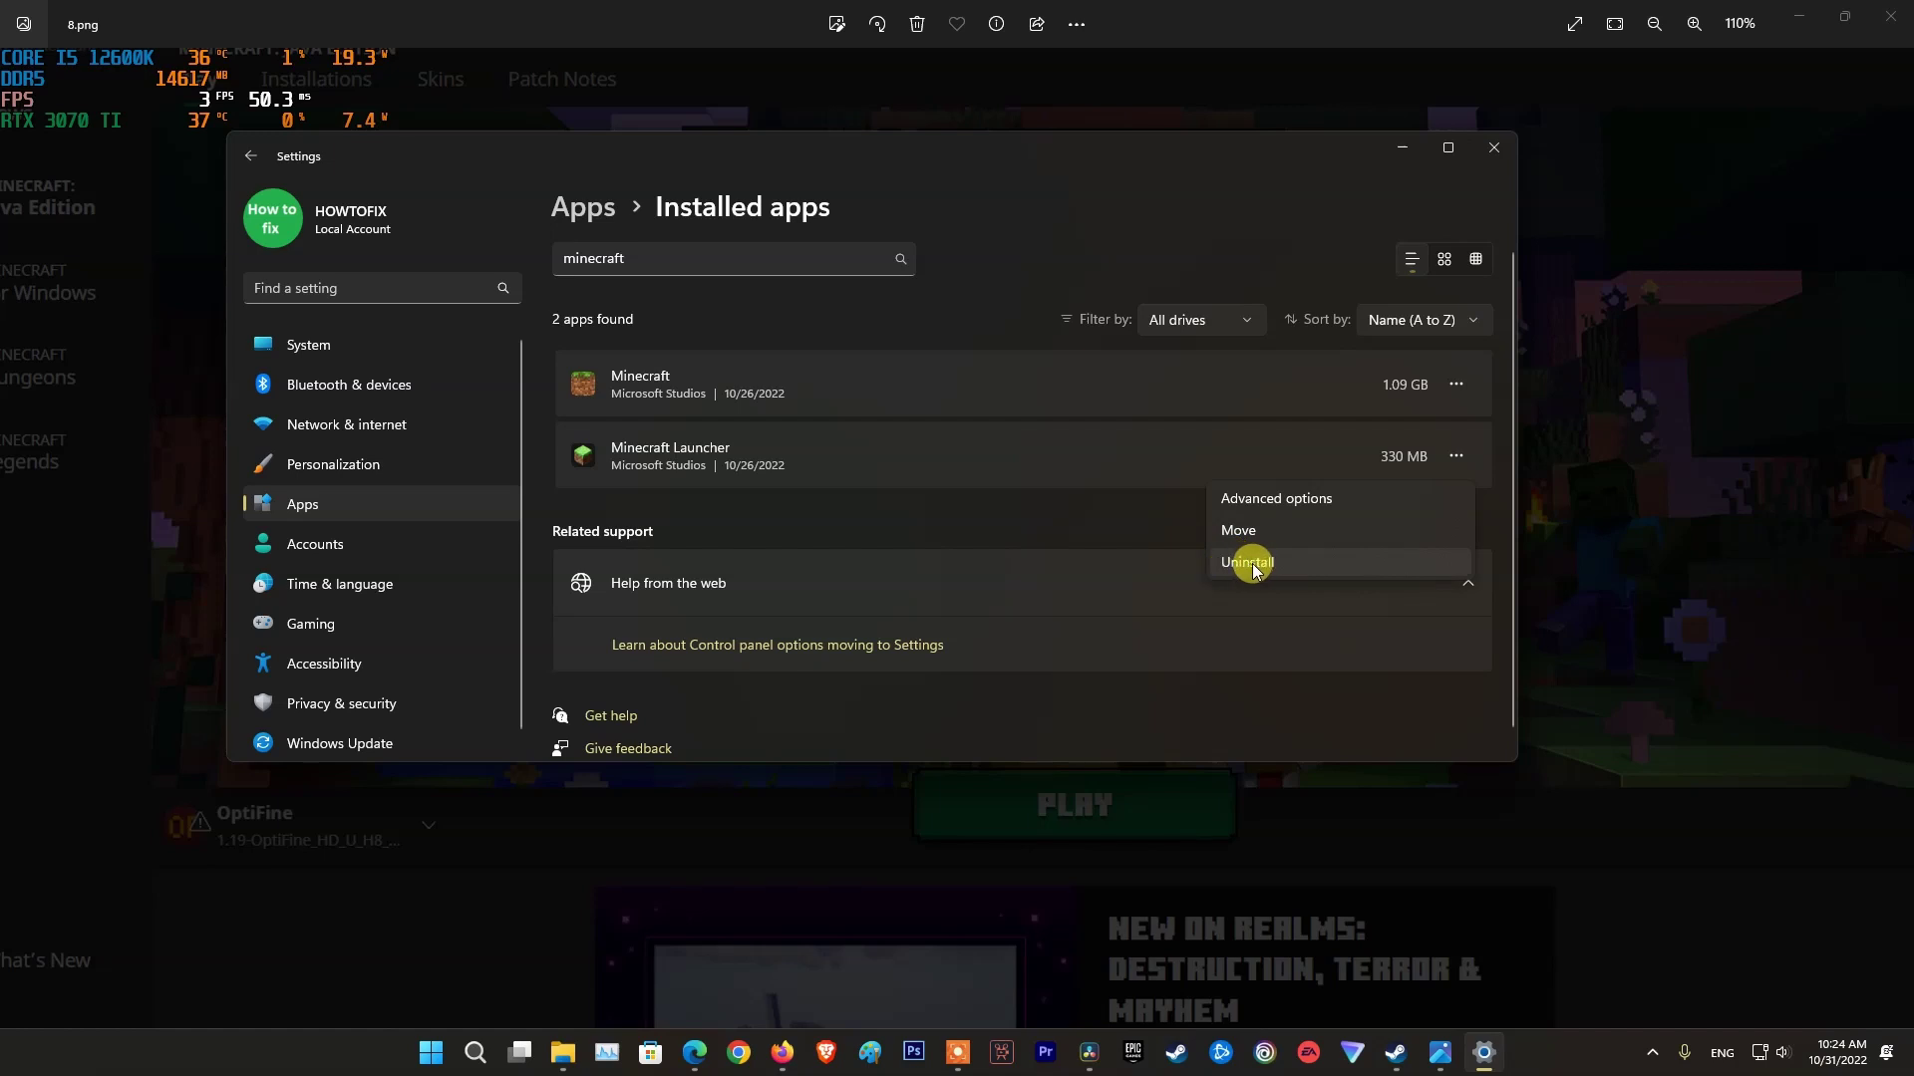